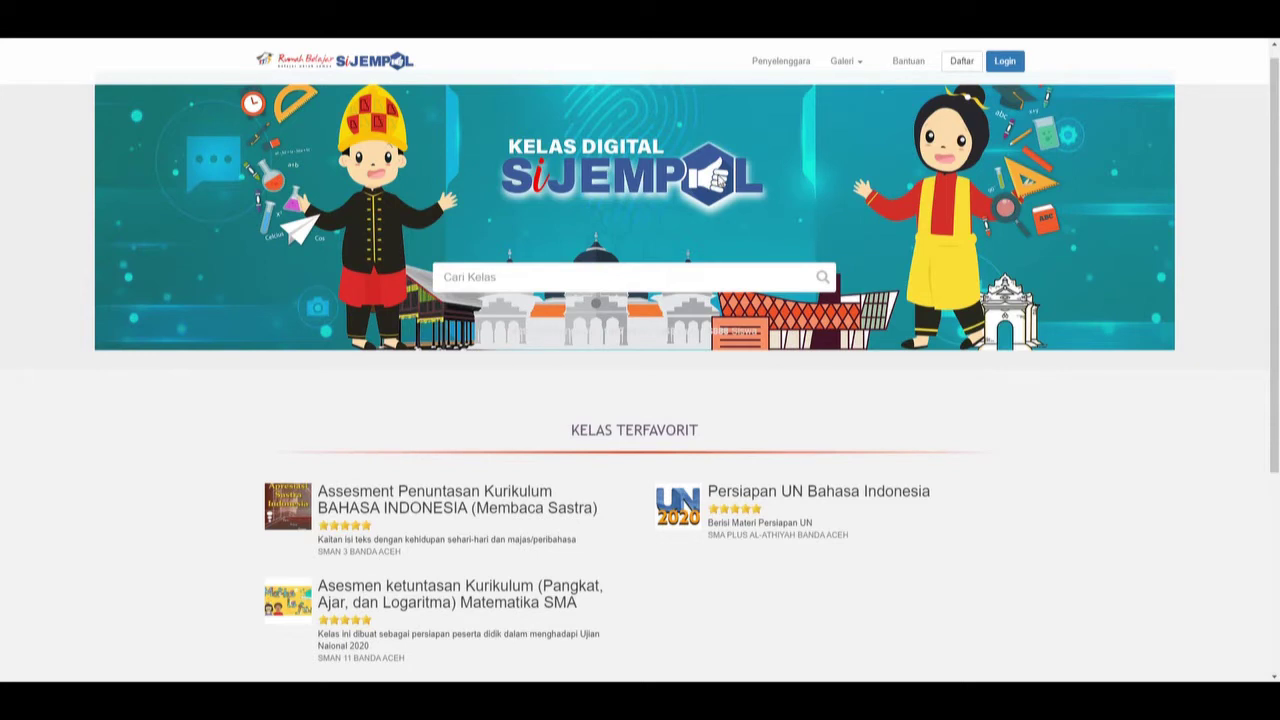
Sign in with the student account's user ID and password.
click(1012, 66)
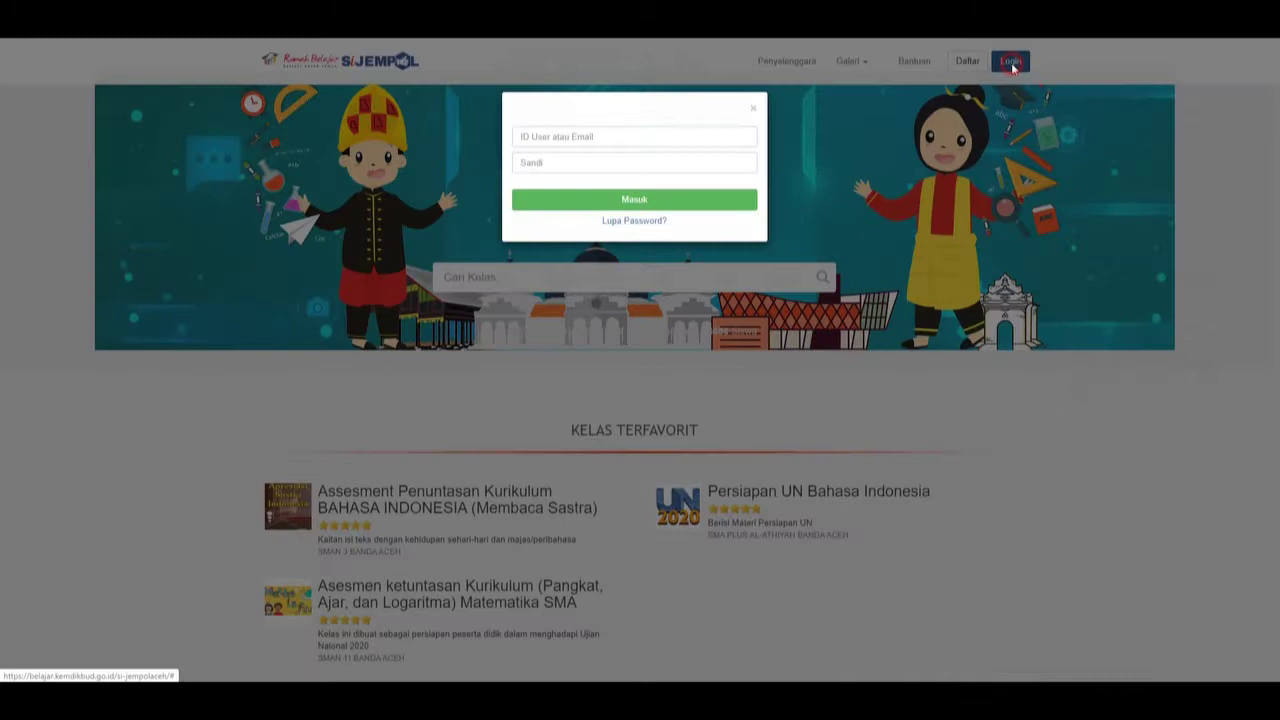
click(634, 134)
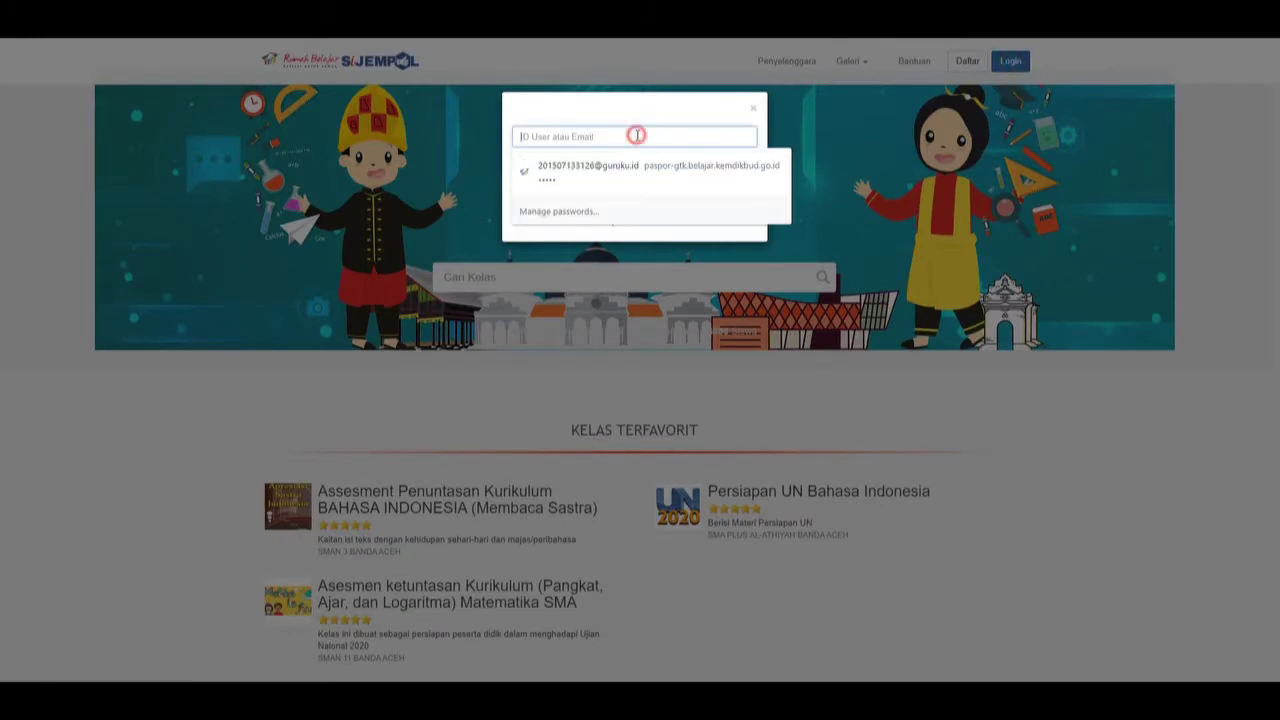
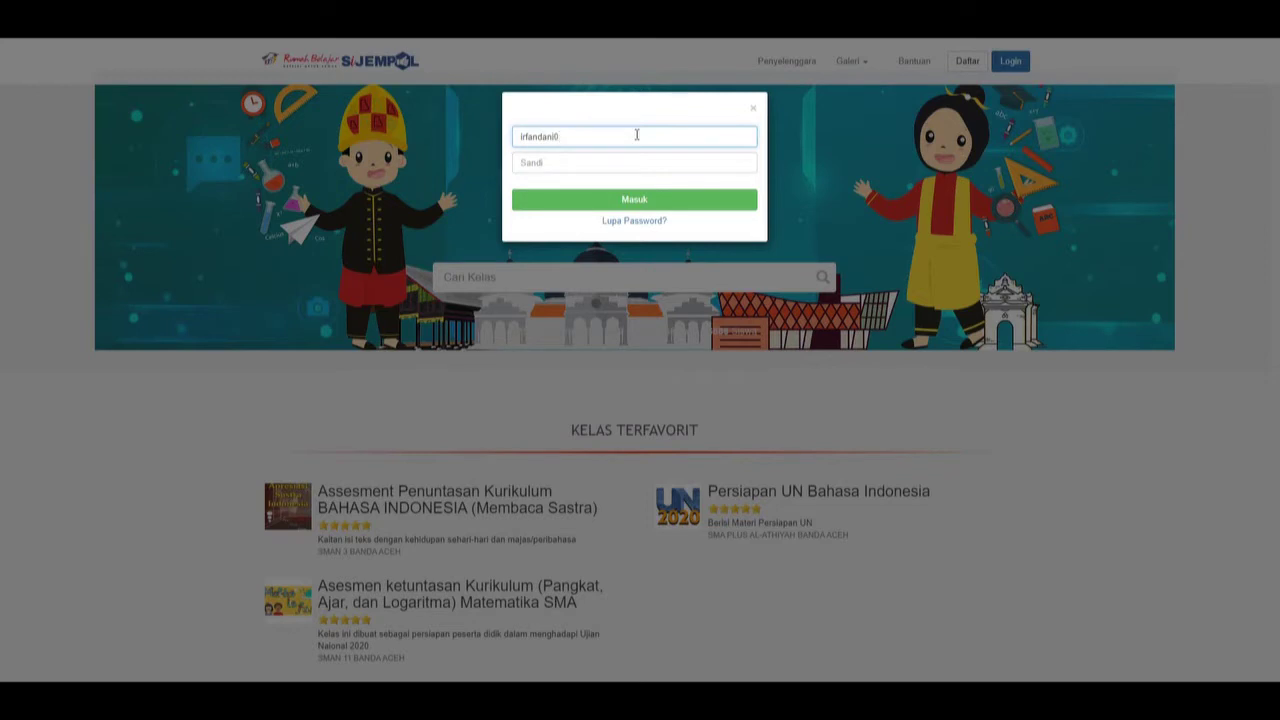
click(620, 164)
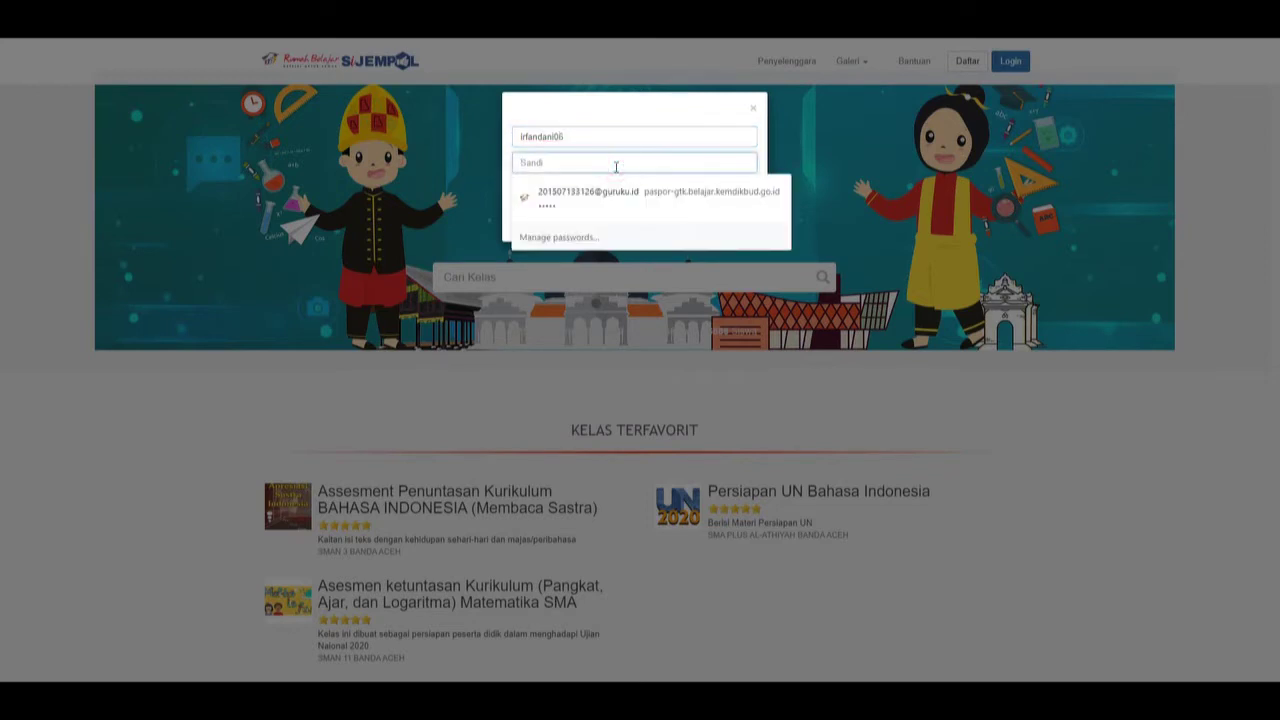
text(**)
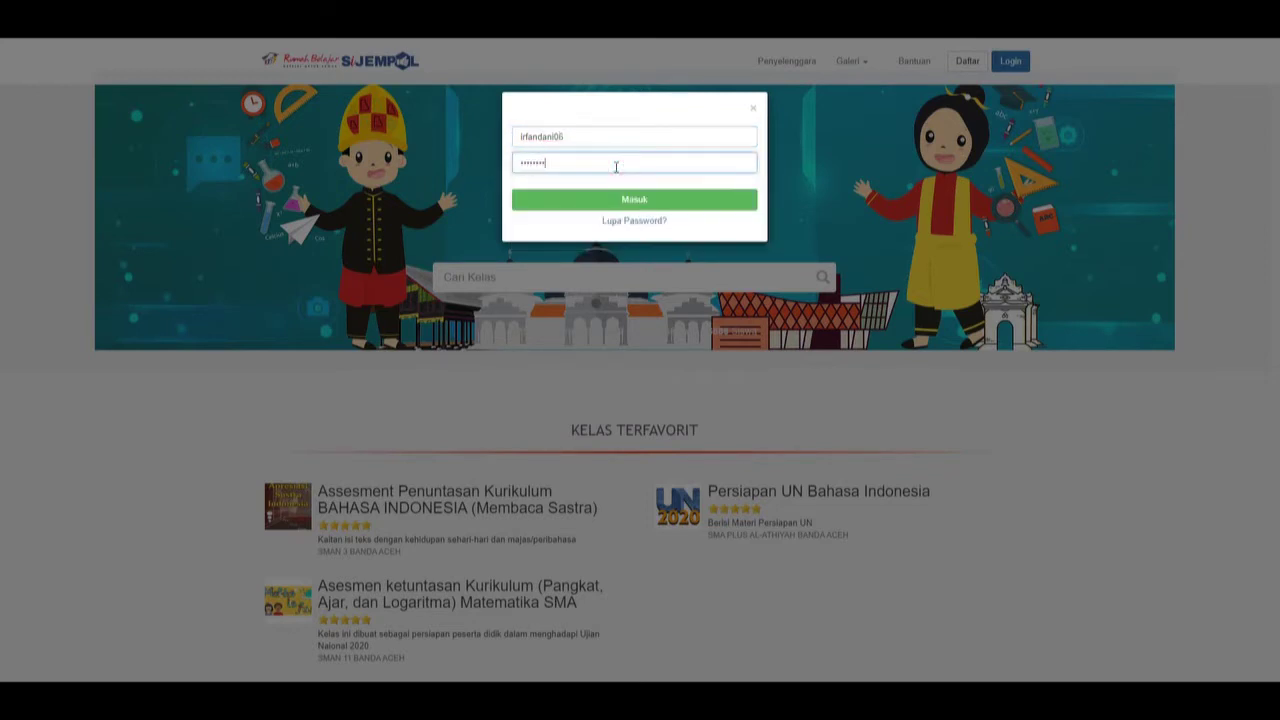
click(645, 201)
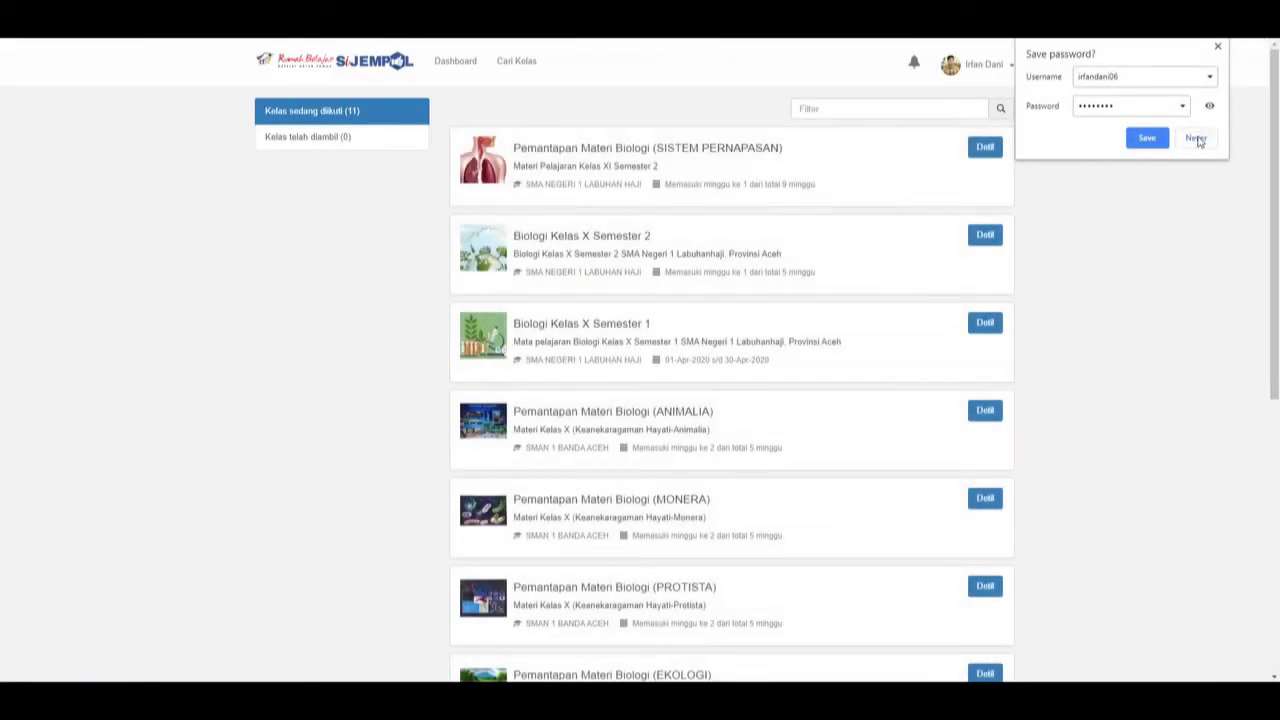
Dismiss the browser's save-password notice and scroll the followed-class list.
click(1147, 137)
click(1217, 47)
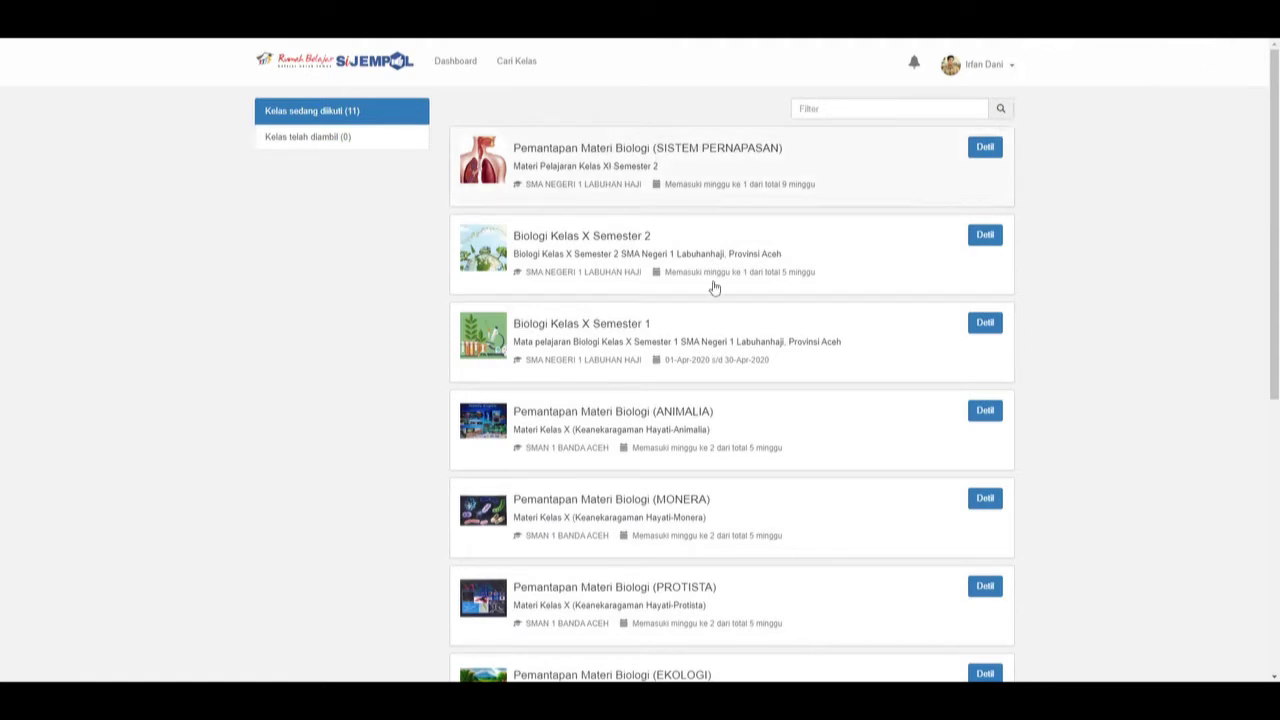
mouse_move(1274, 184)
mouse_down()
mouse_move(1277, 198)
mouse_move(1277, 180)
mouse_up()
scroll(889, 497, down, 3)
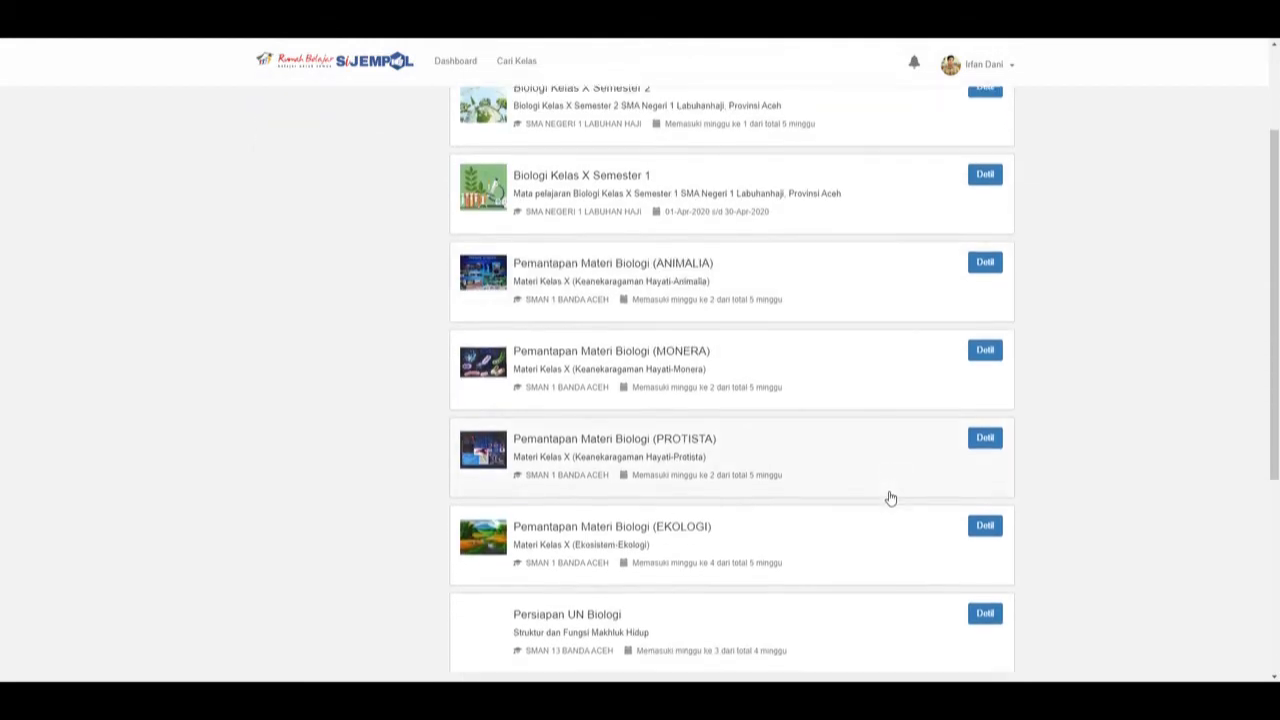
Browse the Pemantapan Materi Biologi (EKOLOGI) class page, then return to the class list.
click(565, 412)
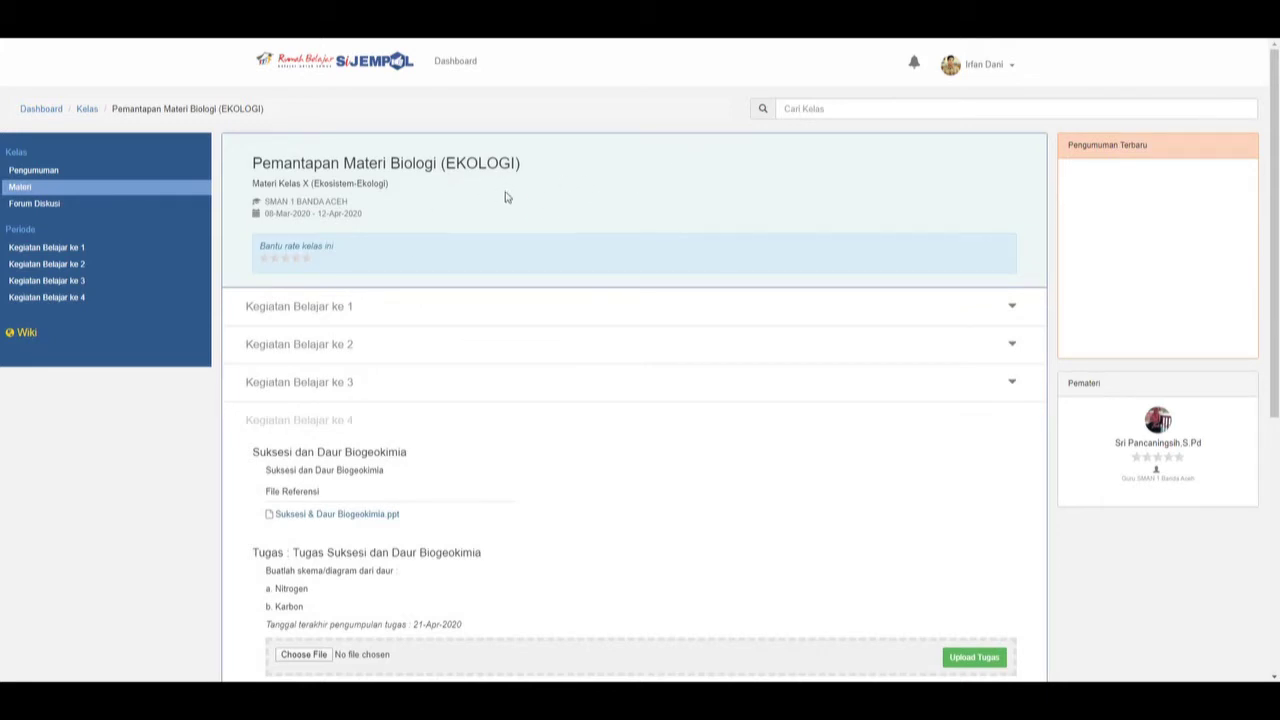
scroll(534, 249, down, 2)
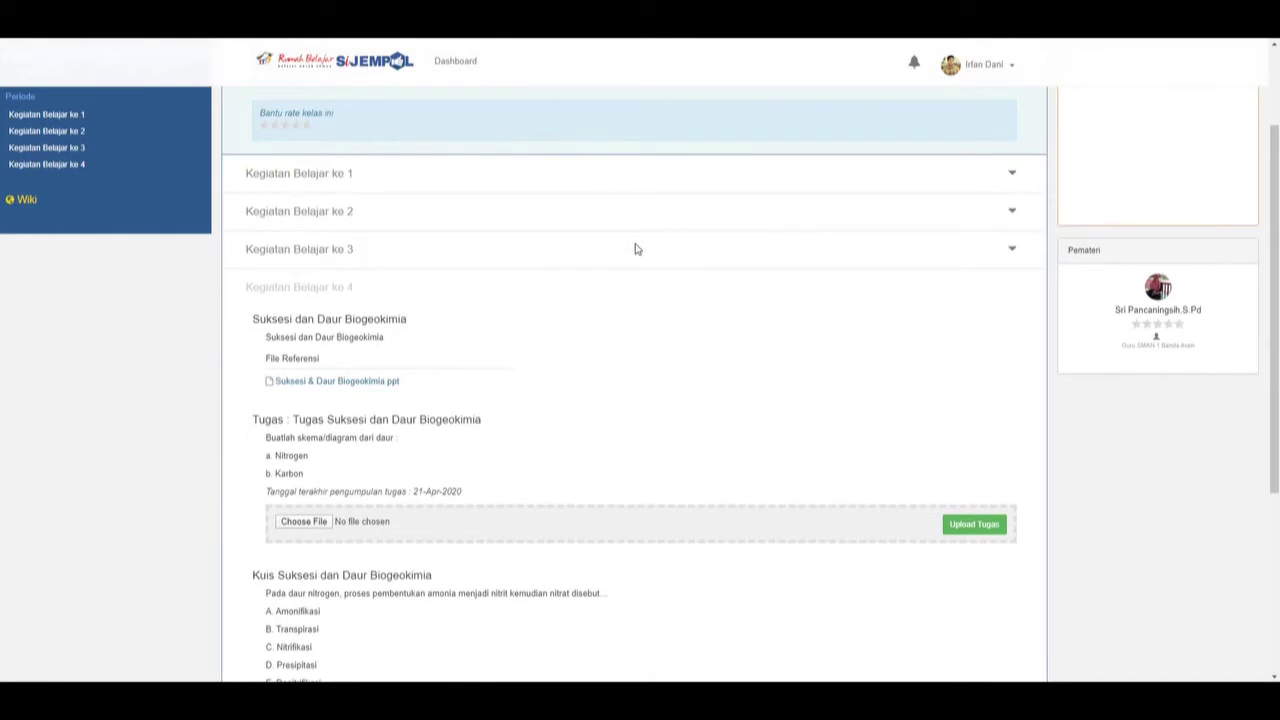
scroll(636, 249, down, 2)
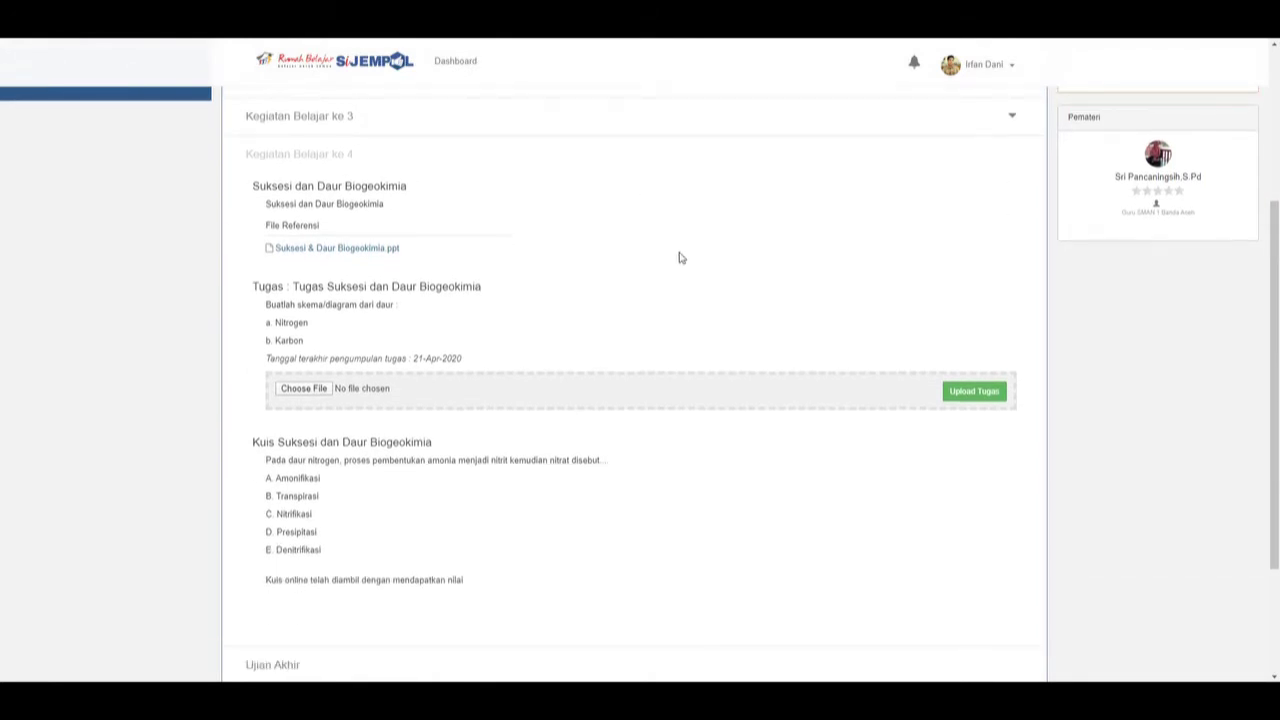
scroll(679, 258, down, 2)
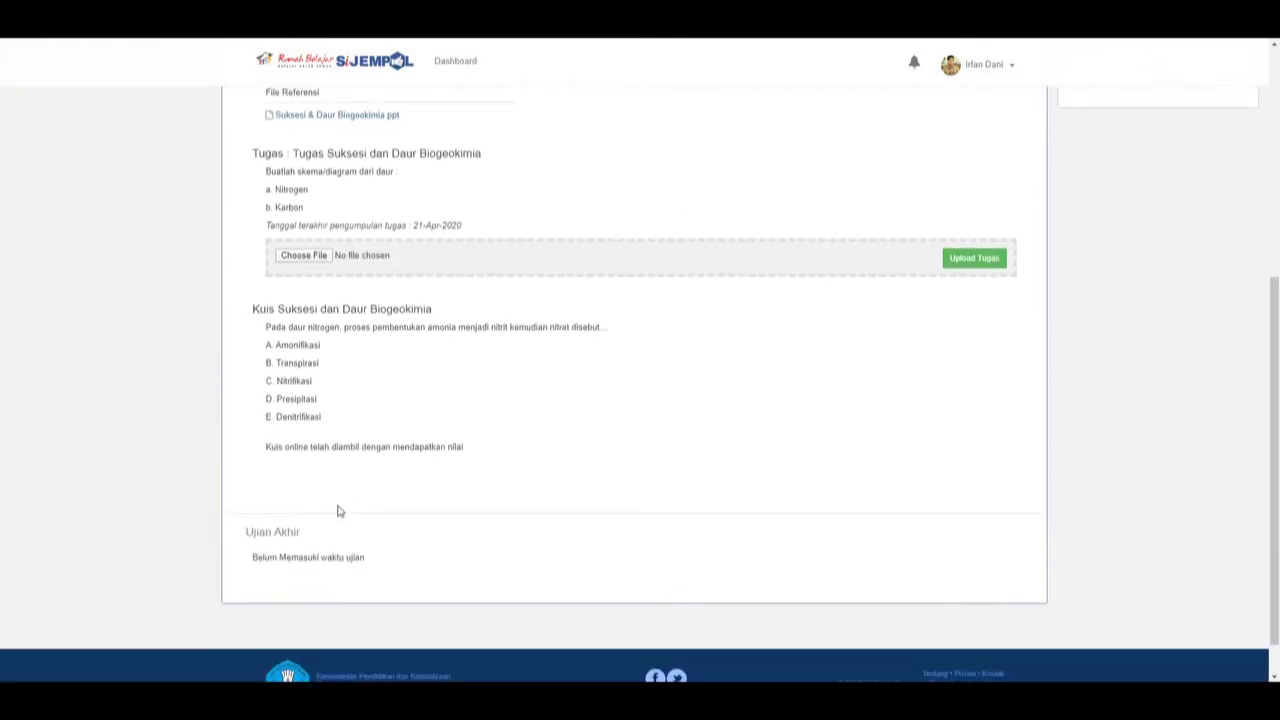
scroll(417, 477, up, 6)
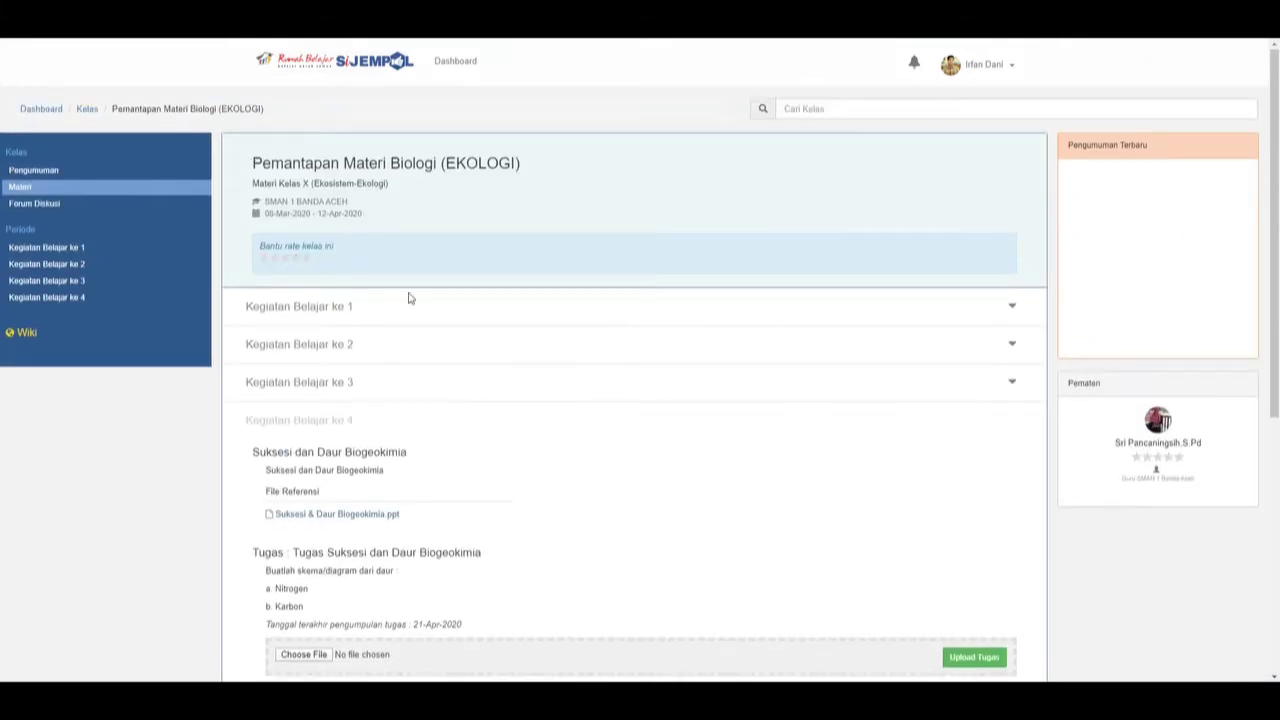
scroll(449, 220, down, 1)
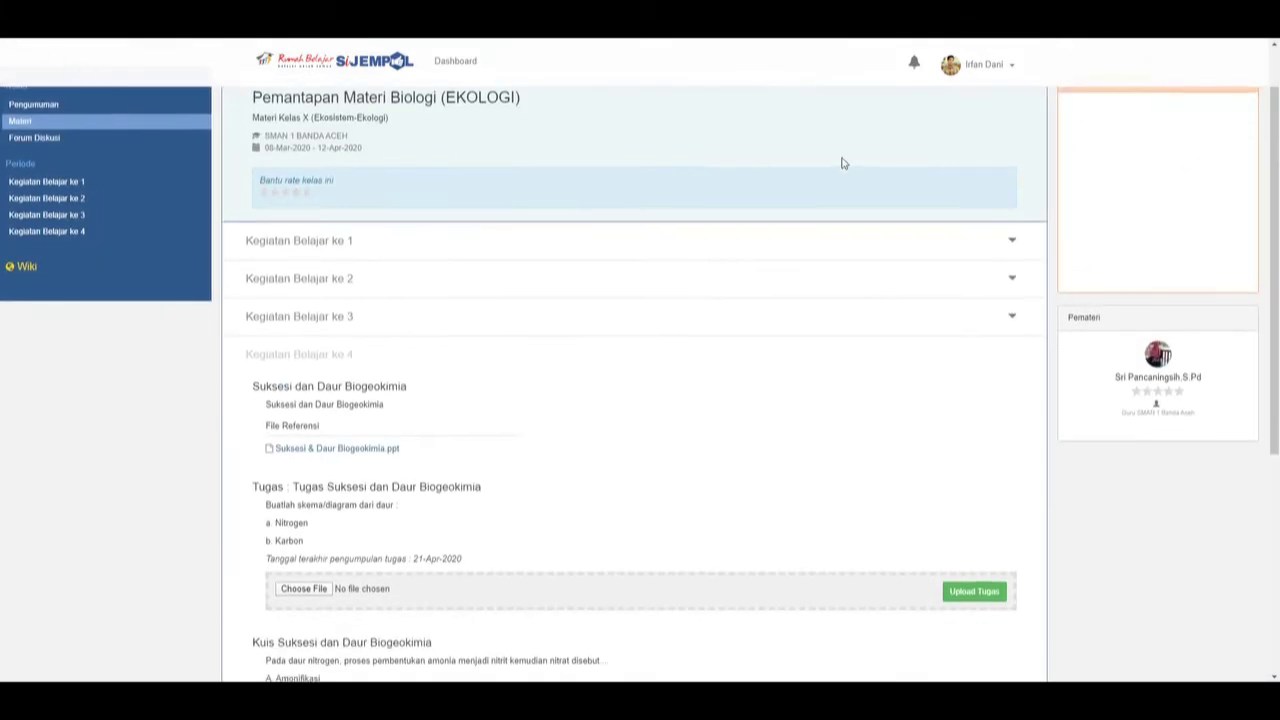
scroll(843, 163, up, 1)
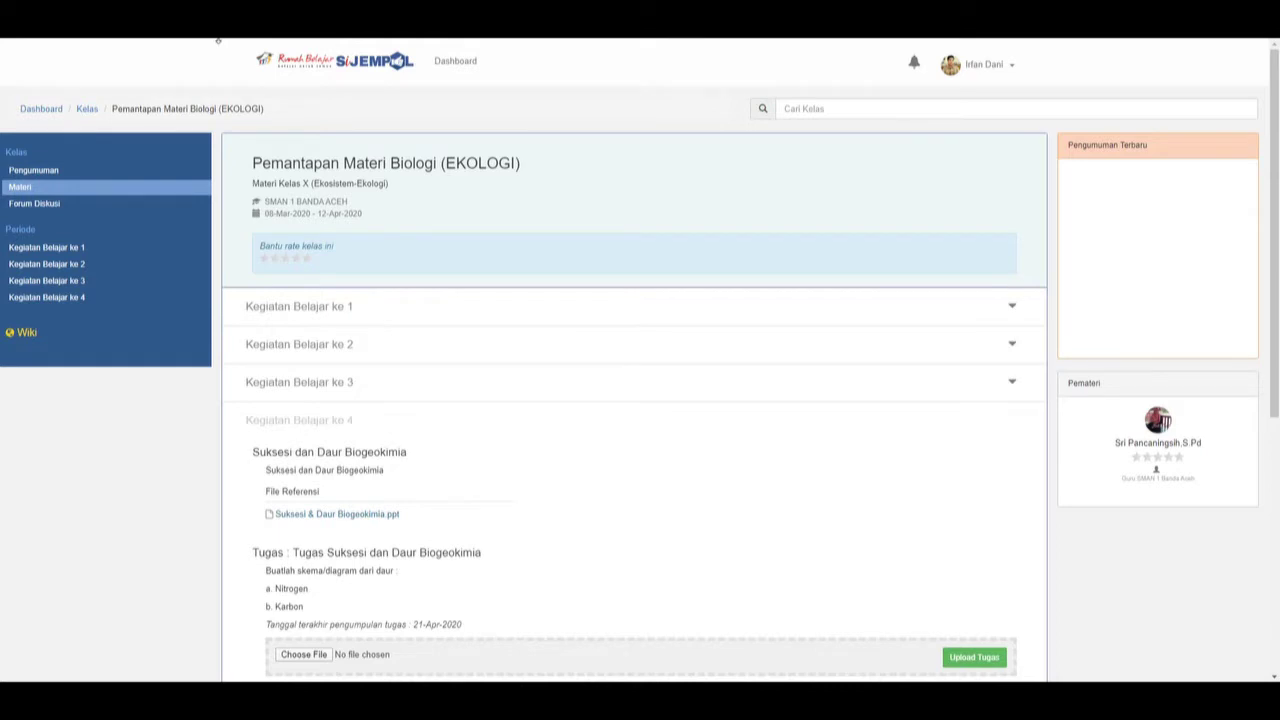
scroll(221, 41, down, 1)
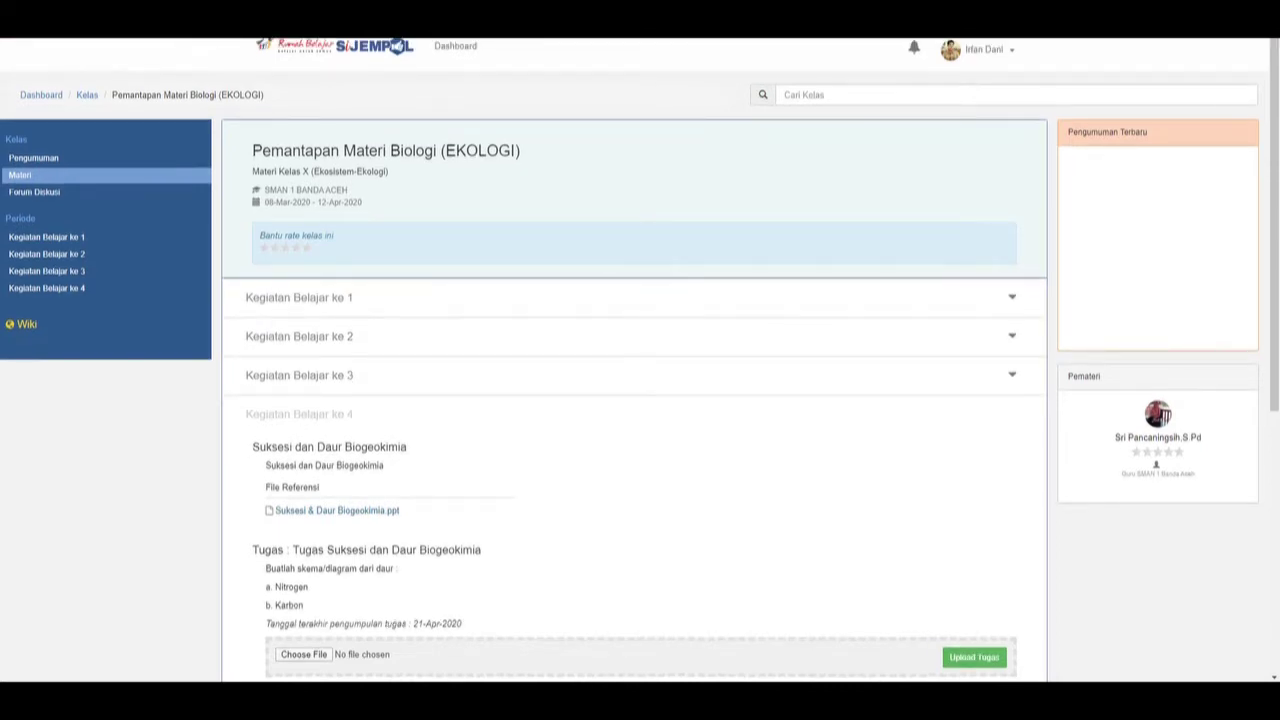
key(alt+Left)
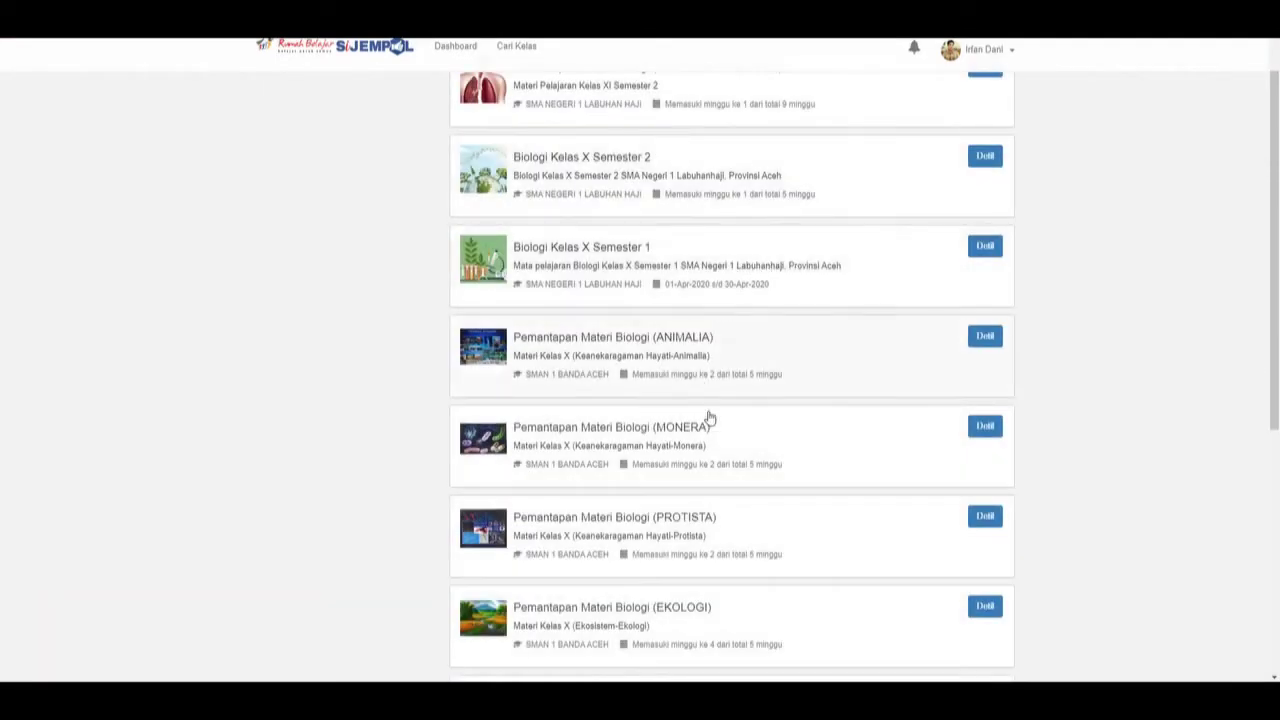
View the Pemantapan Materi Biologi (PROTISTA) class page and return to the list.
scroll(661, 561, down, 1)
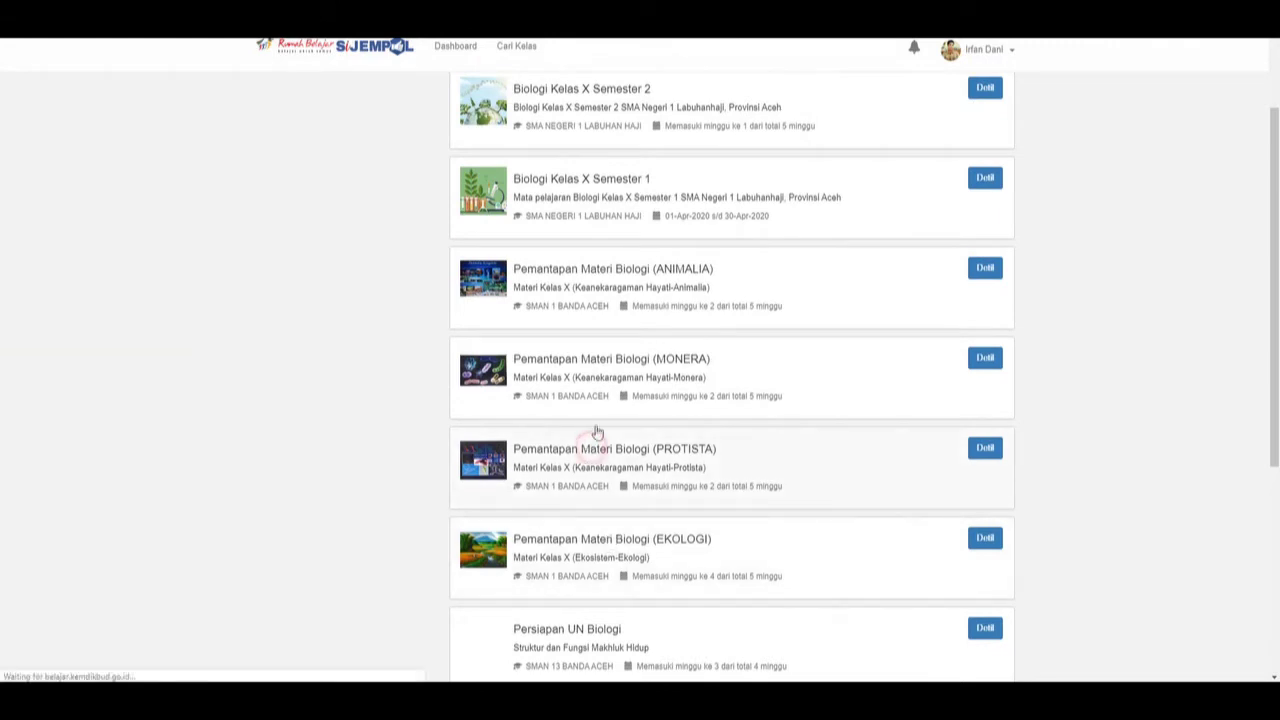
click(595, 446)
scroll(626, 361, down, 2)
scroll(363, 283, up, 2)
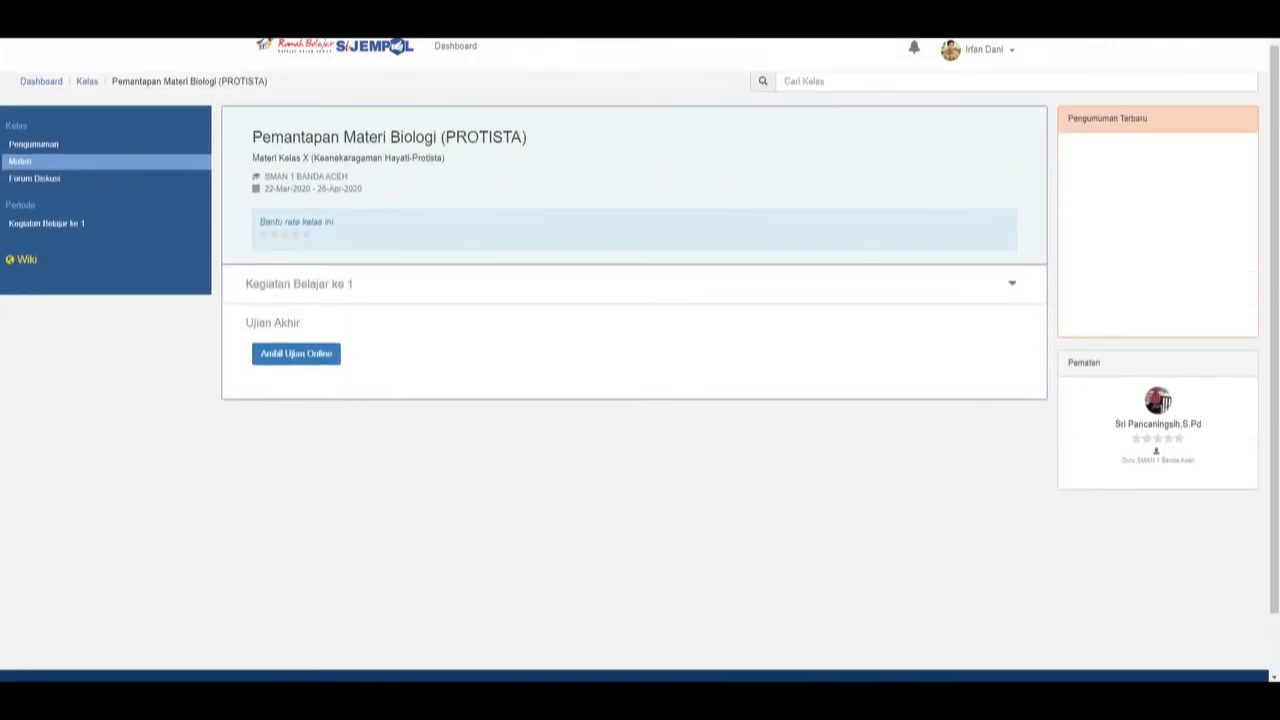
key(alt+Left)
Revisit the EKOLOGI class, then open the Pemantapan Materi Biologi (MONERA) class.
scroll(706, 476, down, 1)
scroll(706, 476, down, 1)
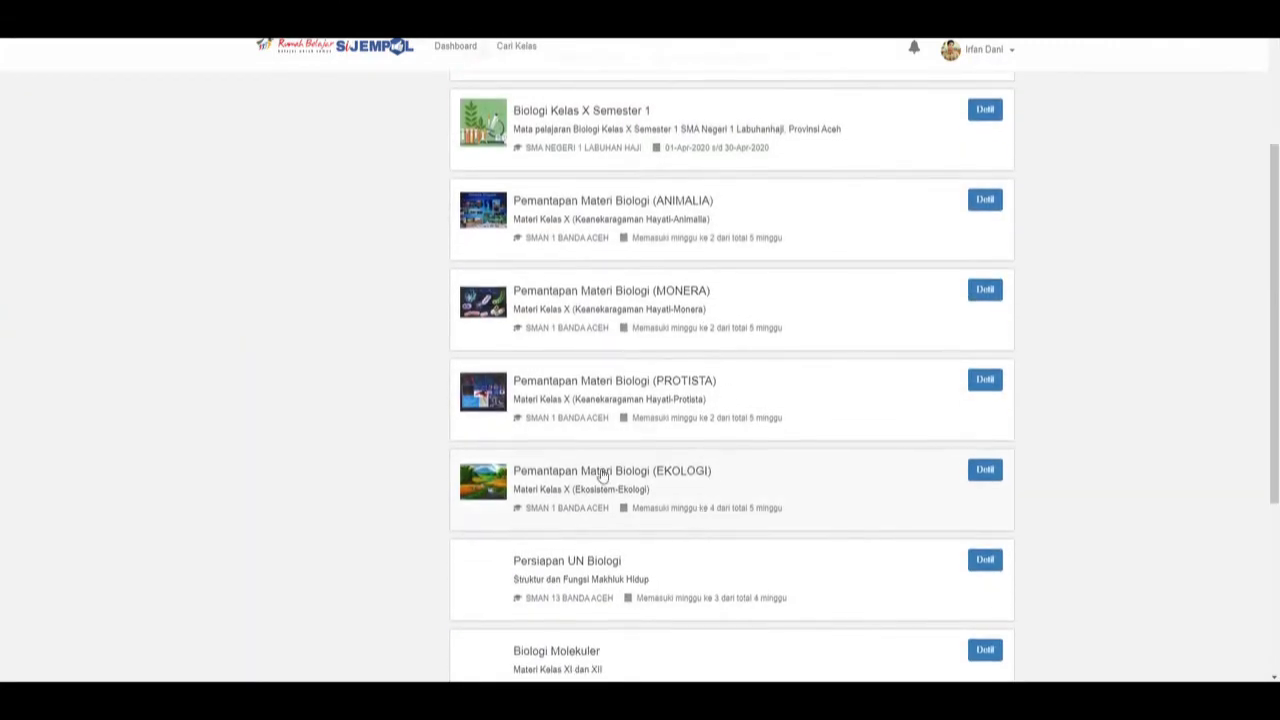
click(594, 470)
scroll(600, 340, down, 5)
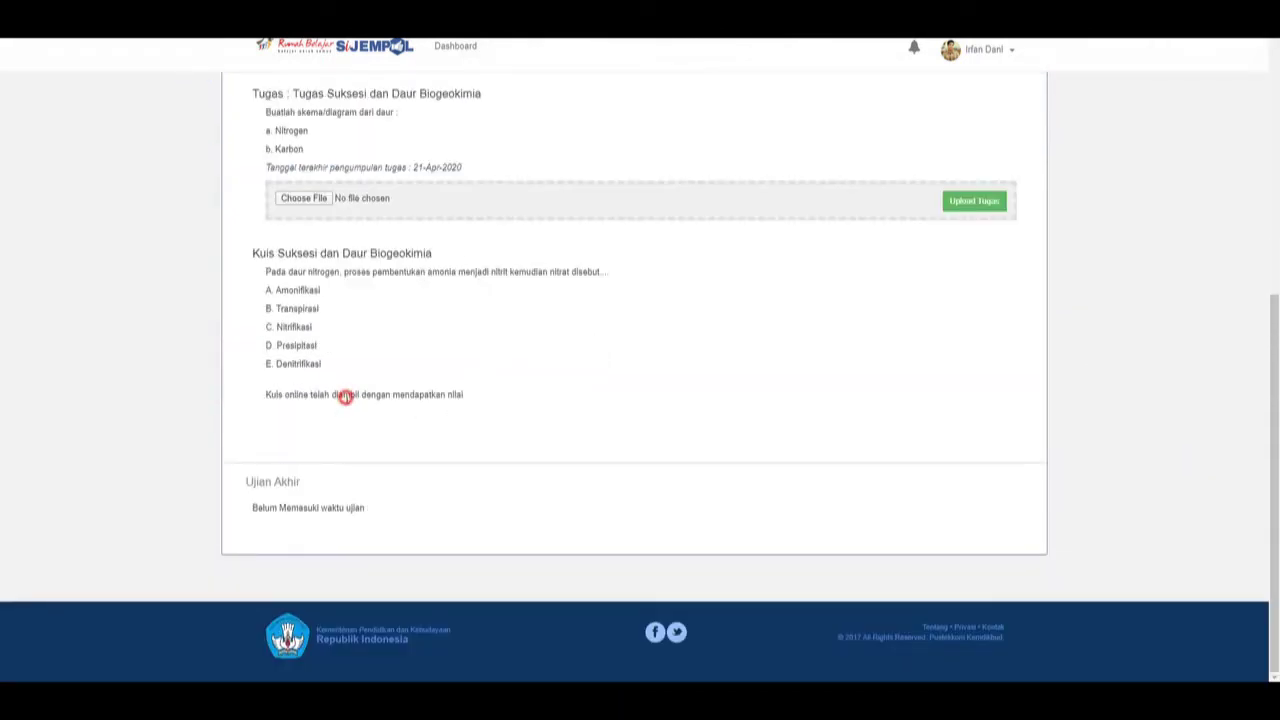
key(alt+Left)
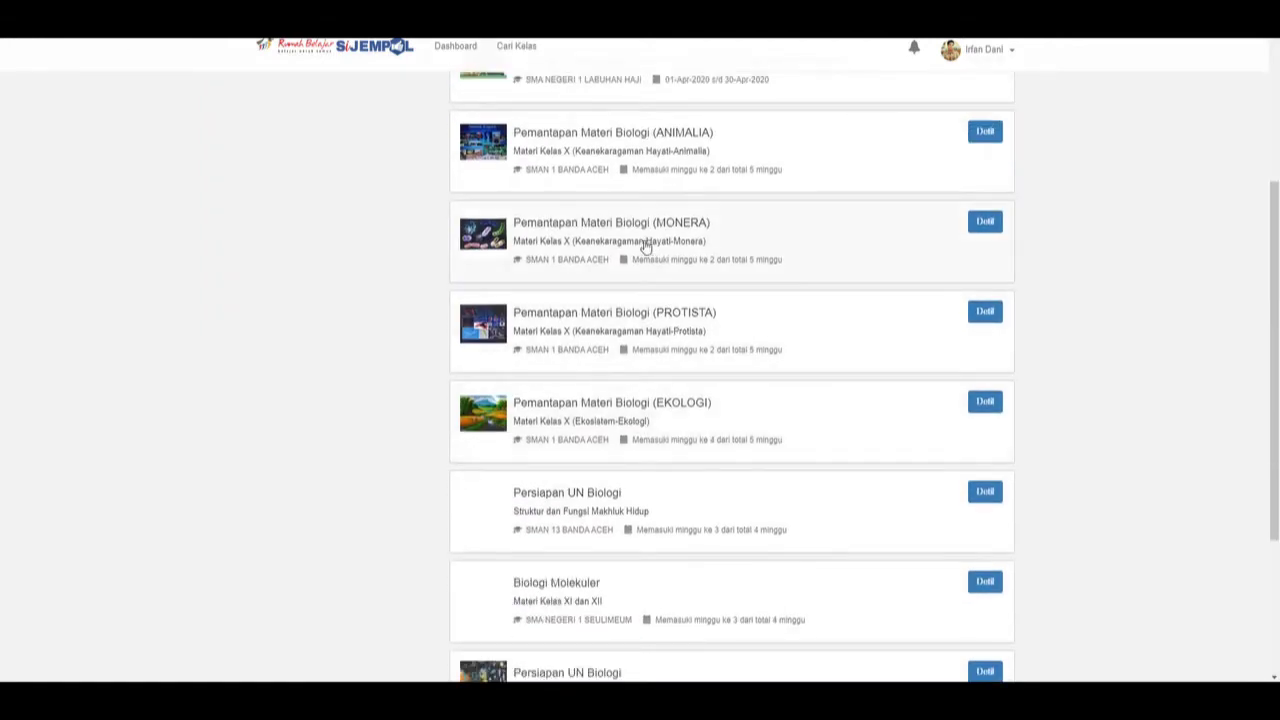
click(634, 222)
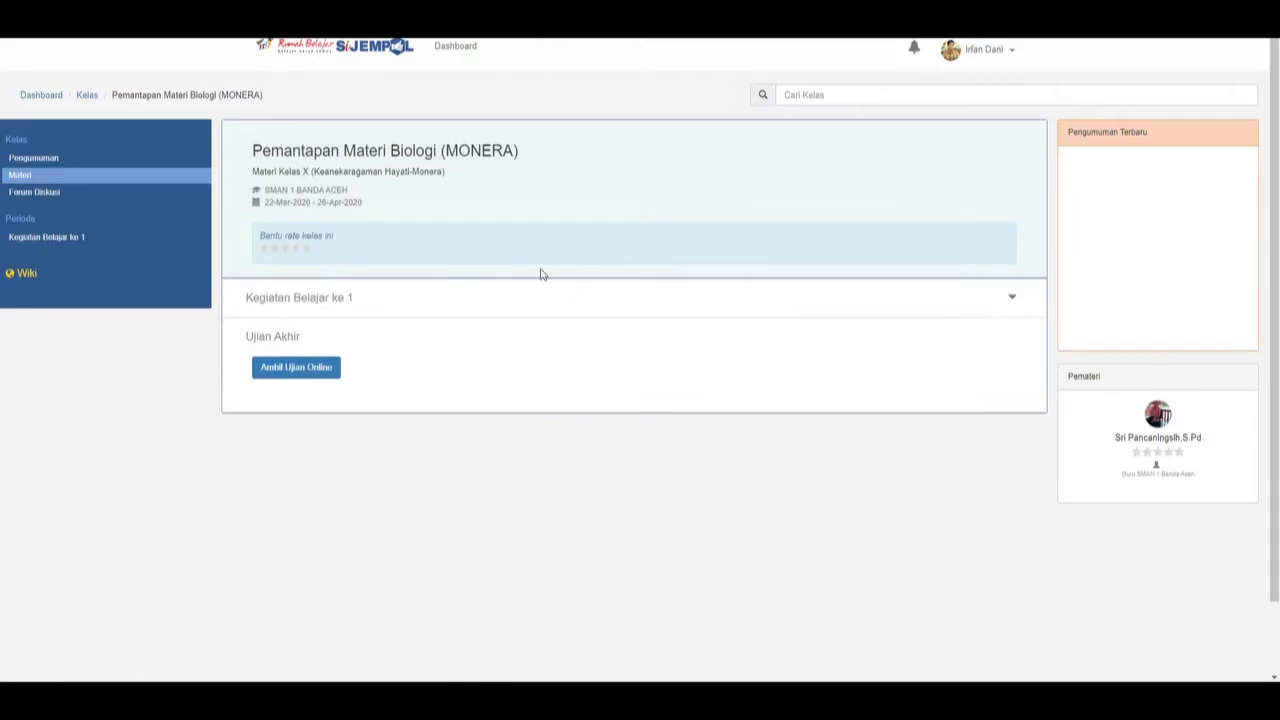
Expand Kegiatan Belajar ke 1 and browse the MONERA class to its 5-question, 20-minute online exam.
click(394, 297)
scroll(660, 368, down, 3)
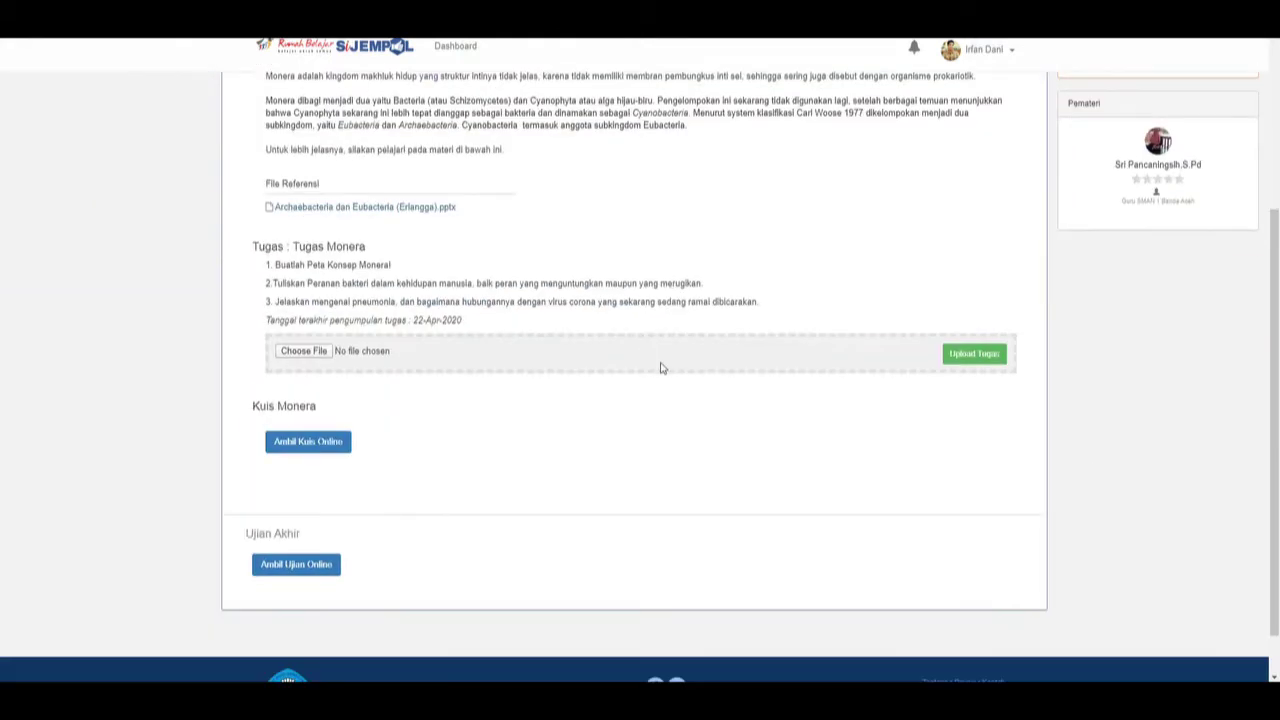
scroll(453, 396, down, 1)
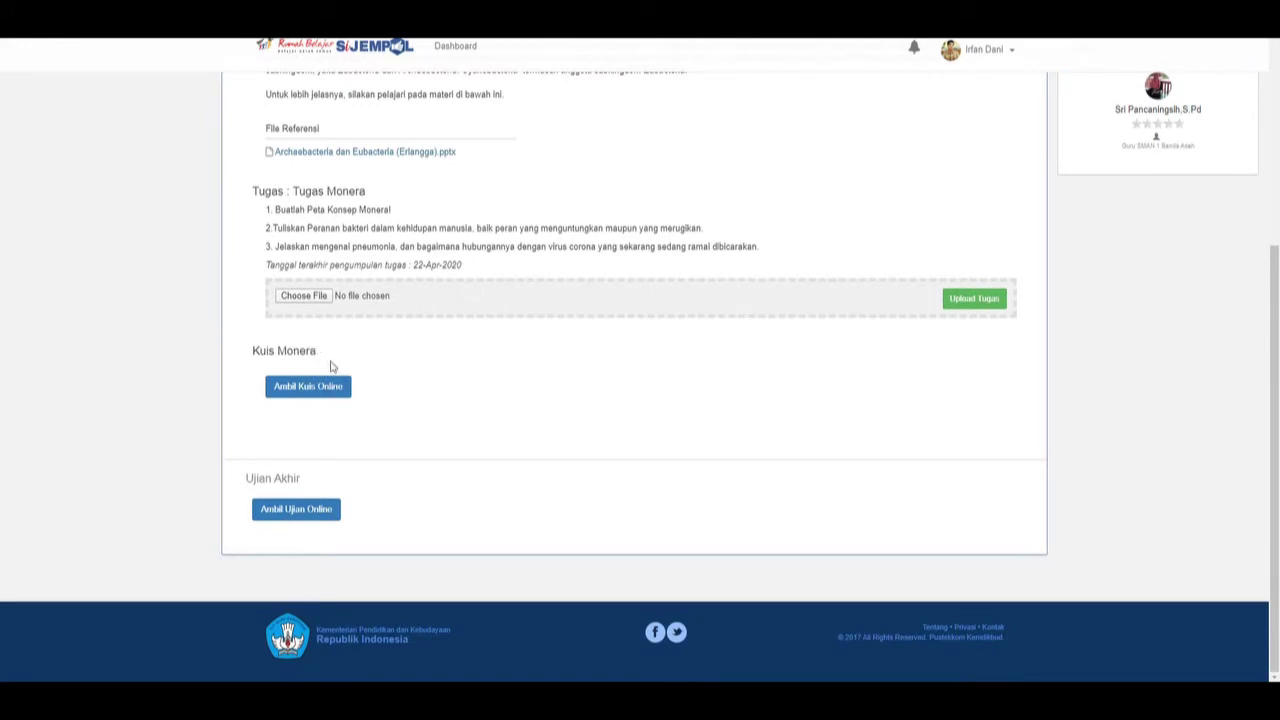
scroll(600, 366, up, 4)
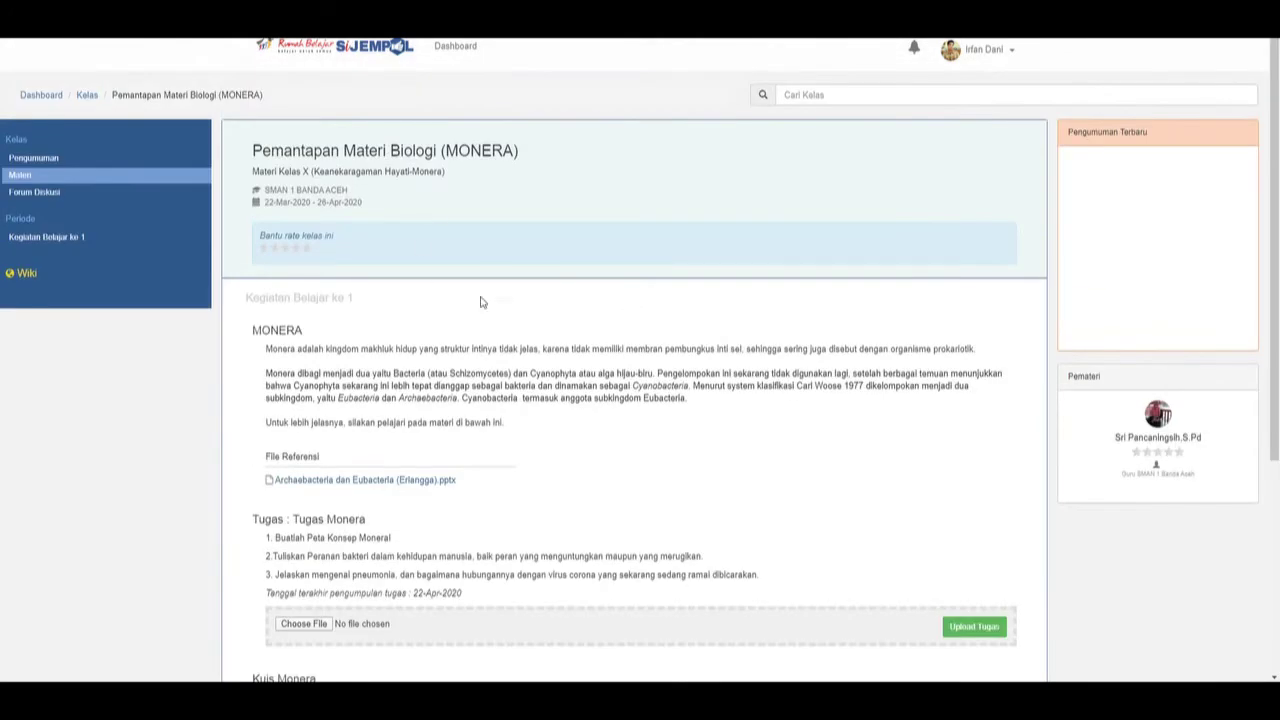
scroll(589, 288, down, 2)
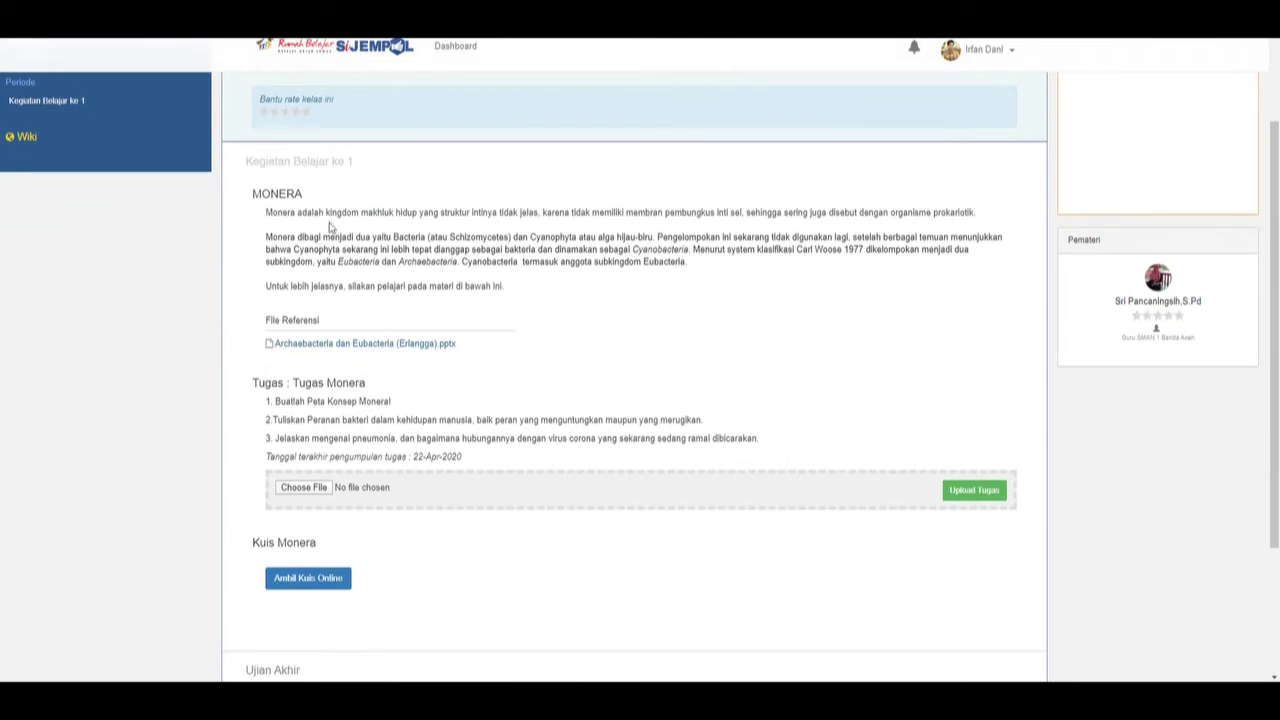
scroll(441, 253, down, 2)
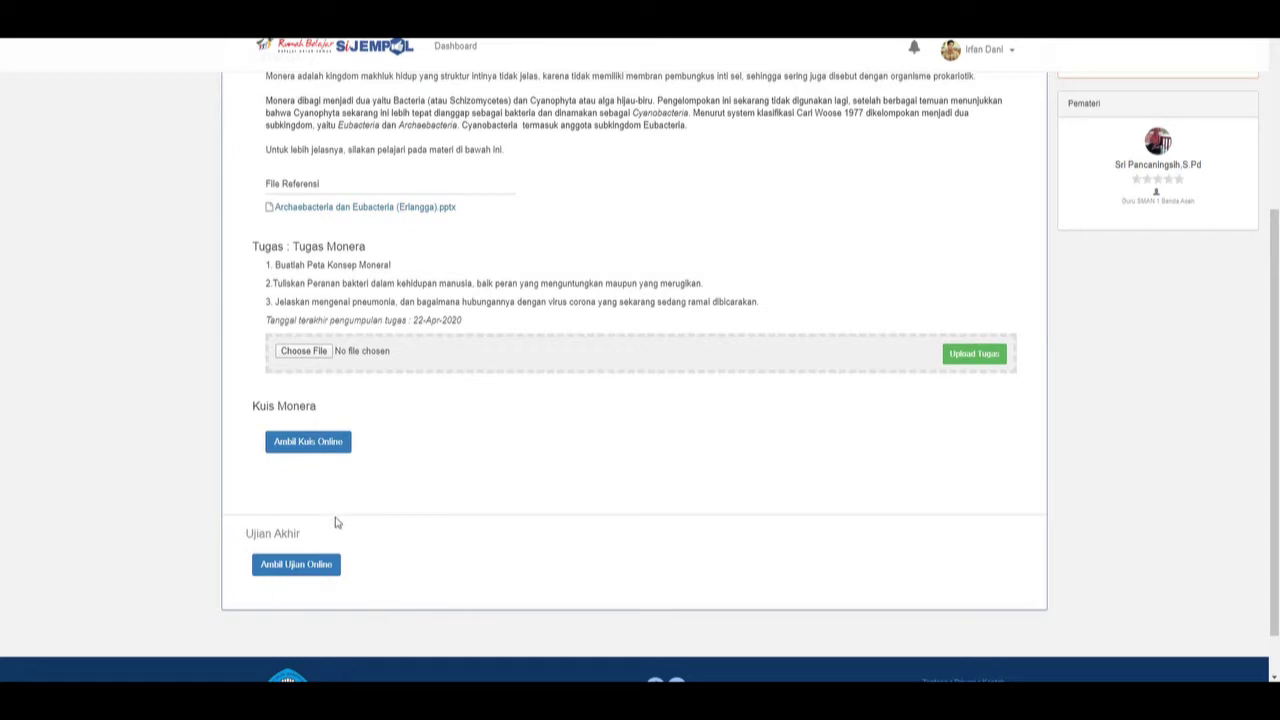
scroll(488, 418, up, 1)
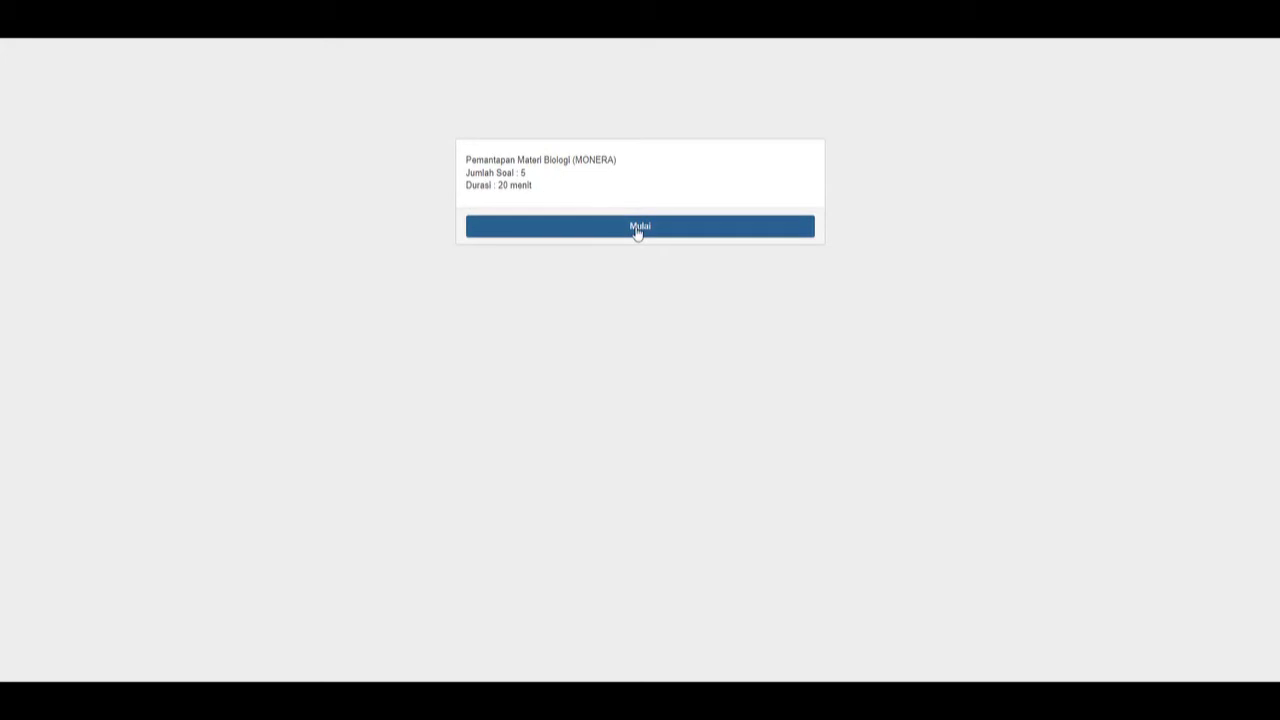
Start the MONERA quiz.
click(637, 229)
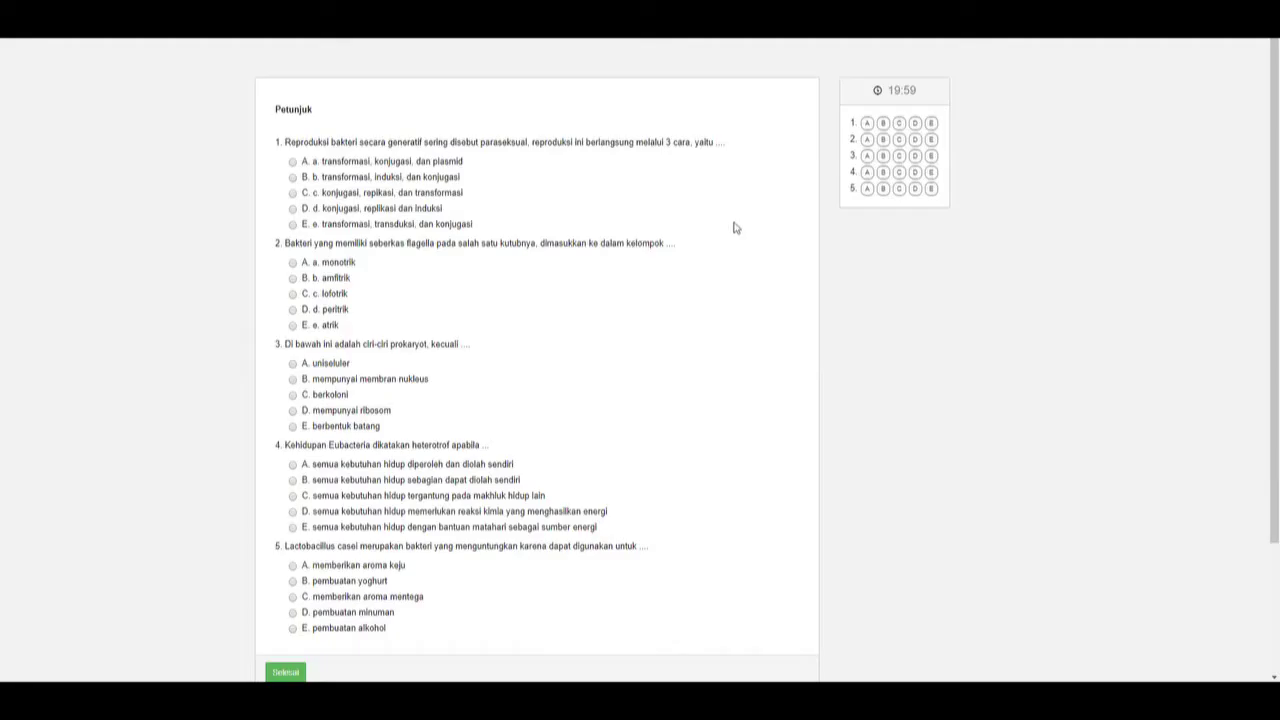
scroll(357, 183, down, 3)
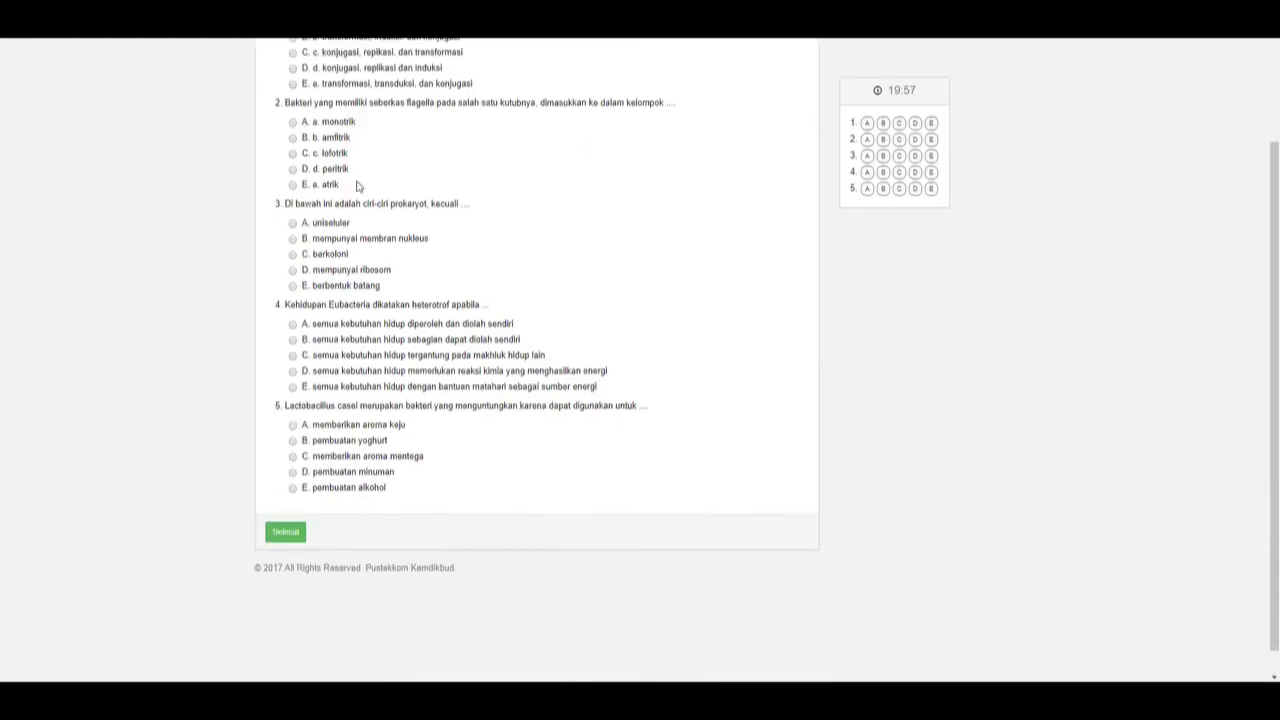
scroll(345, 200, up, 3)
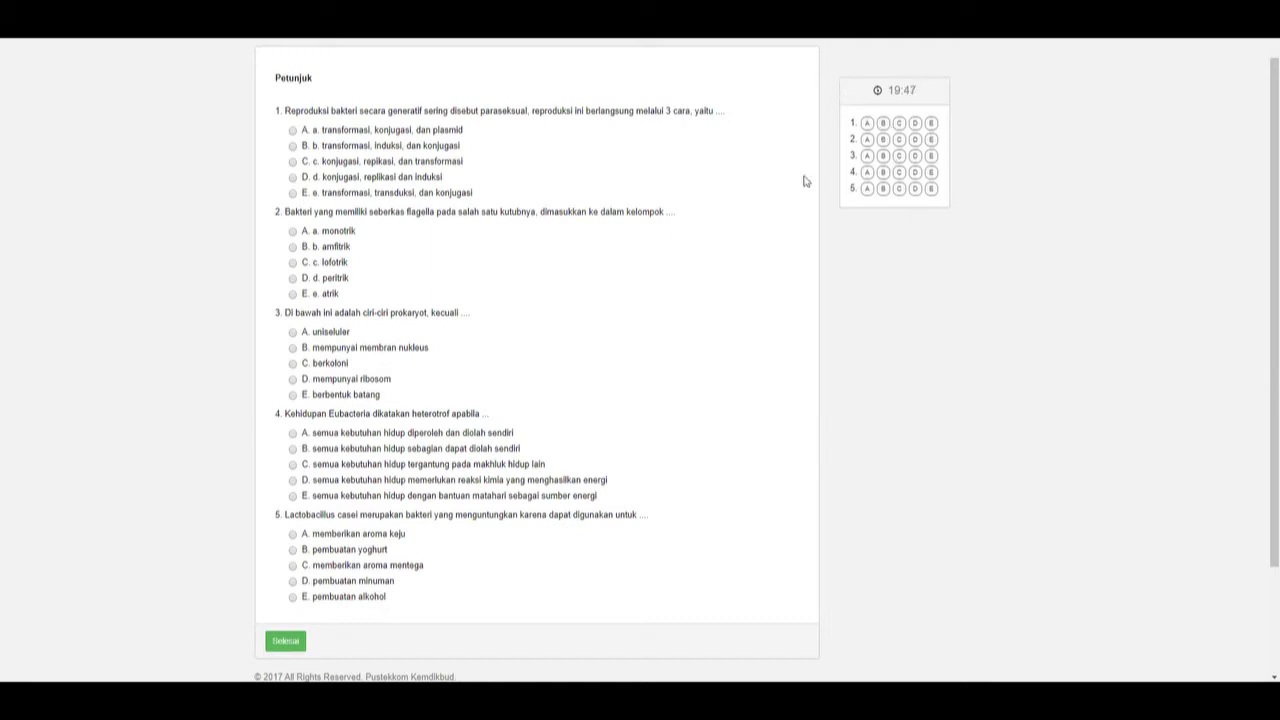
Answer the five questions as 1A, 2E, 3E, 4E and 5D.
click(293, 130)
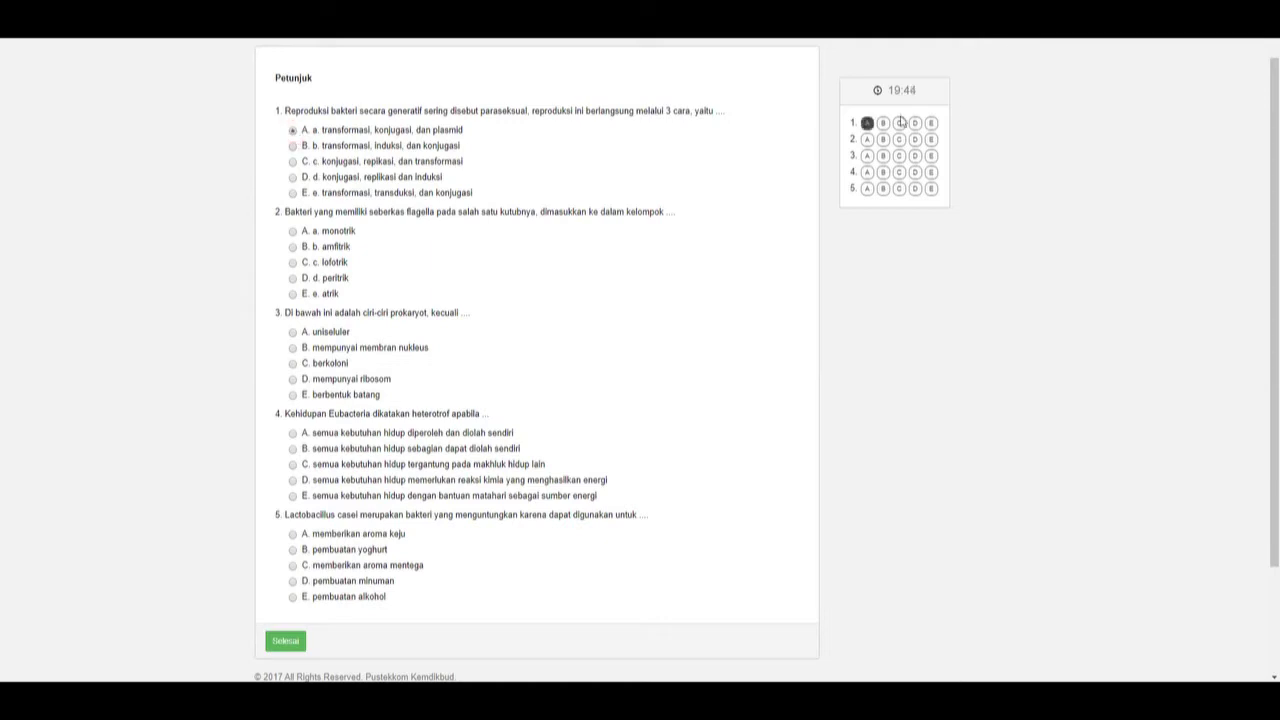
click(293, 293)
click(304, 396)
click(293, 433)
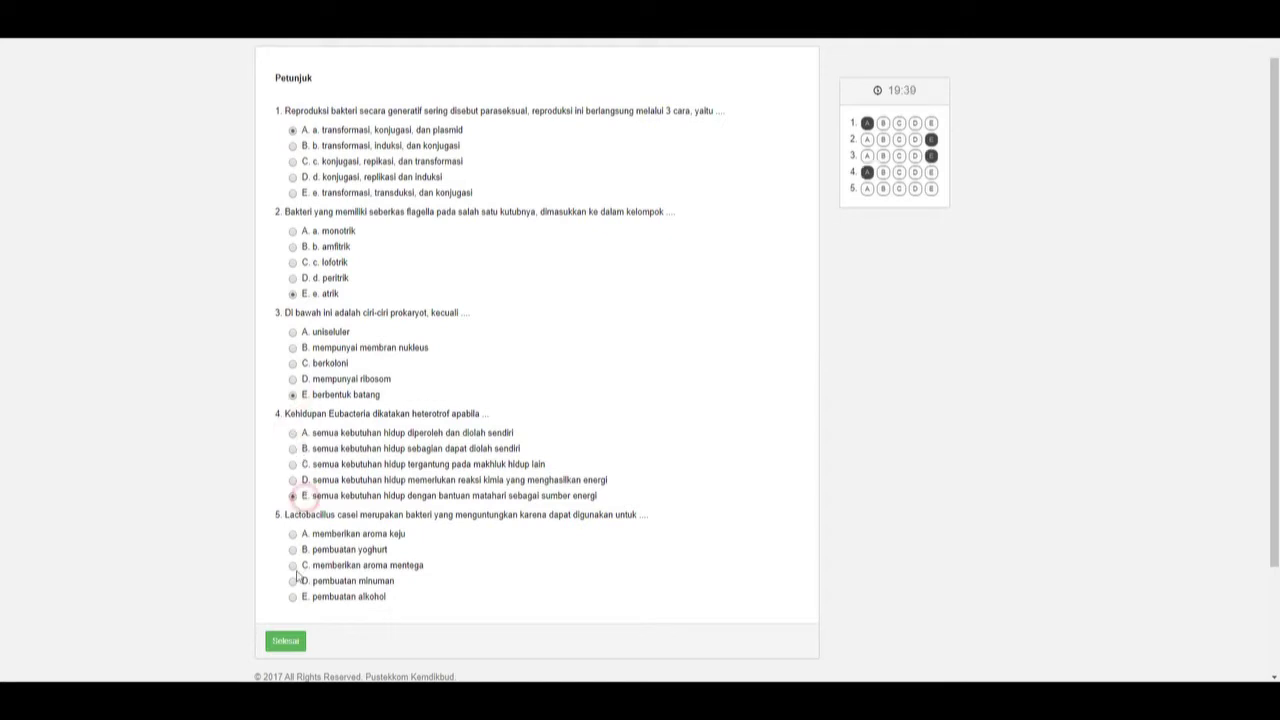
click(293, 495)
click(293, 581)
scroll(478, 313, up, 1)
scroll(594, 371, down, 3)
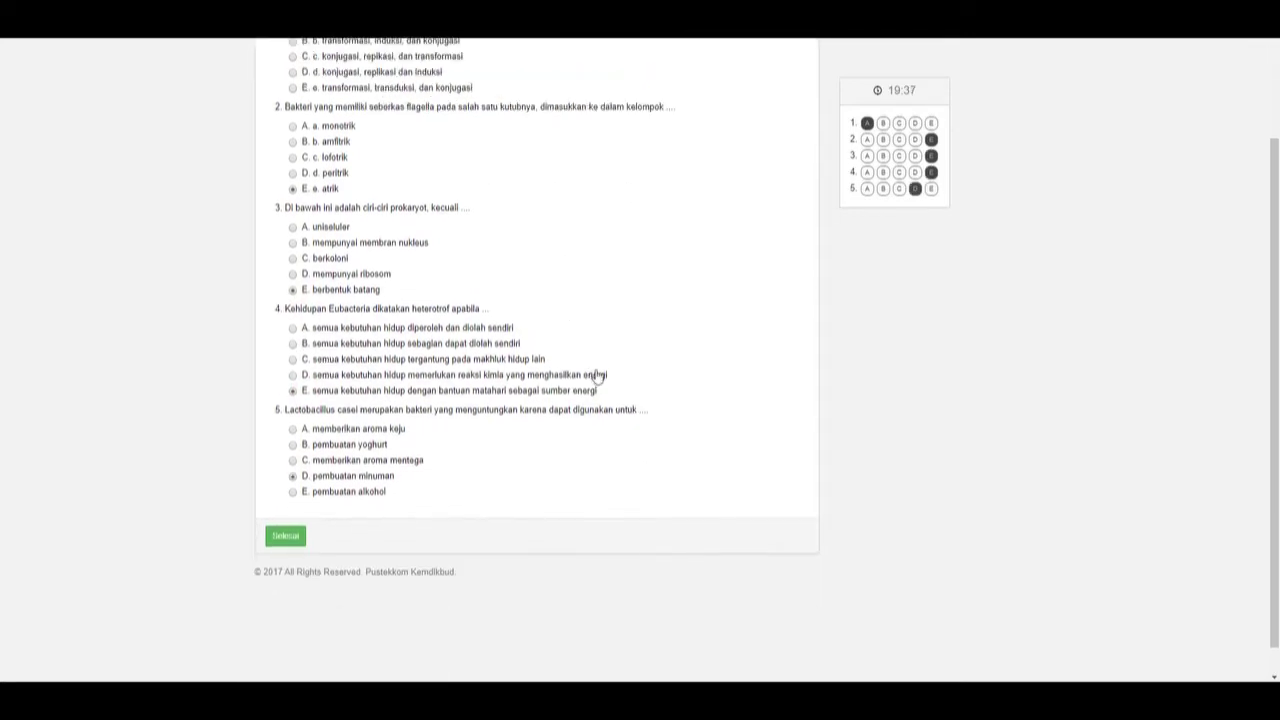
scroll(594, 371, up, 3)
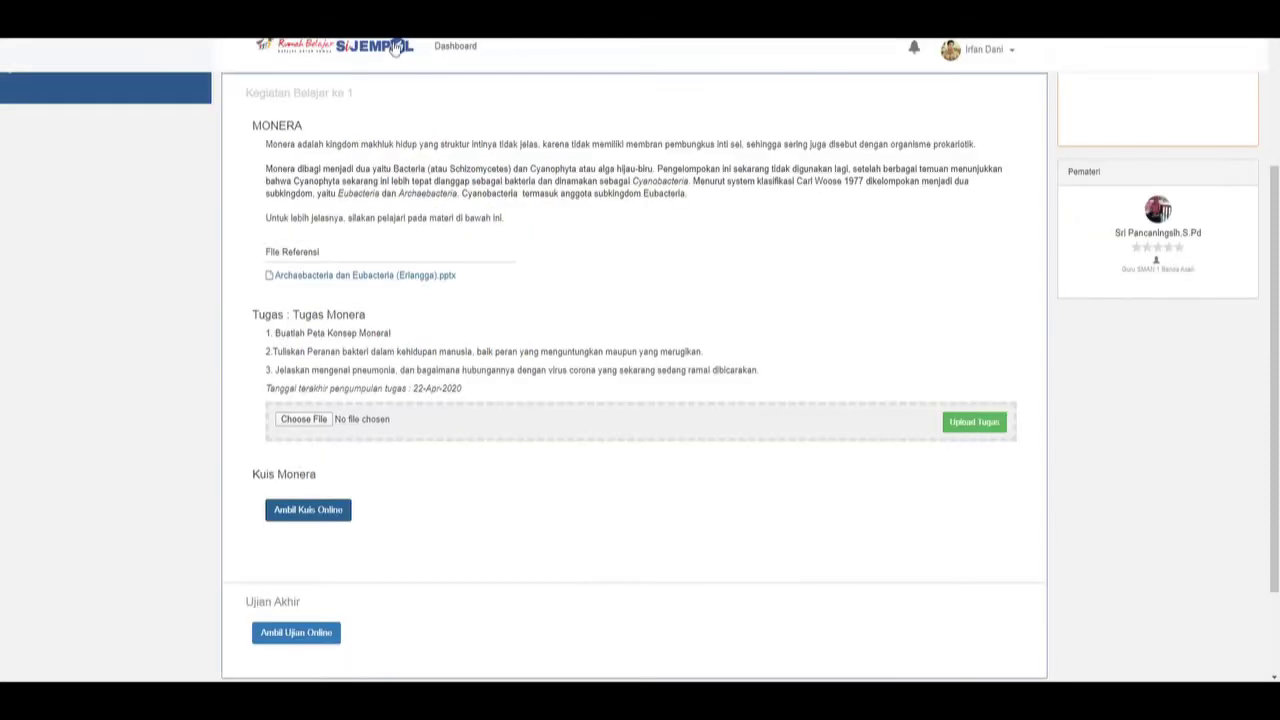
Log out of the student account.
scroll(679, 343, up, 3)
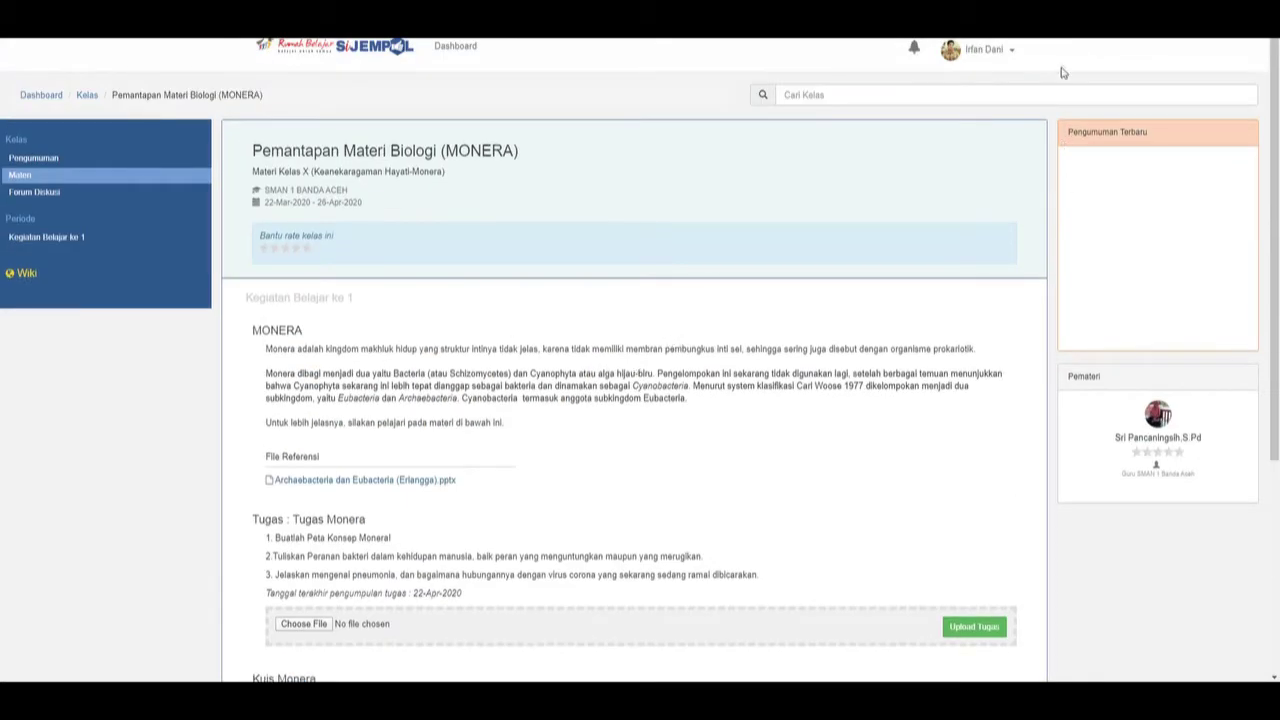
click(1012, 52)
click(968, 144)
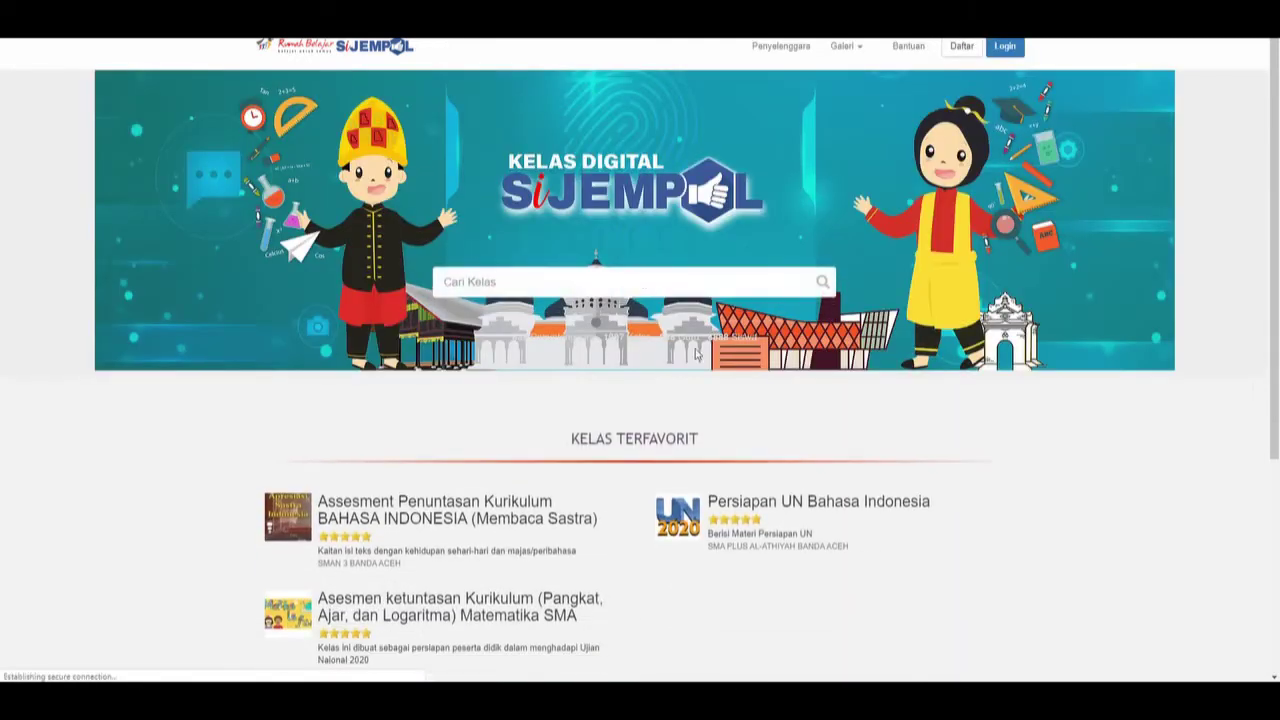
Sign in with the teacher account after trimming extra digits from the username.
click(1005, 52)
click(573, 124)
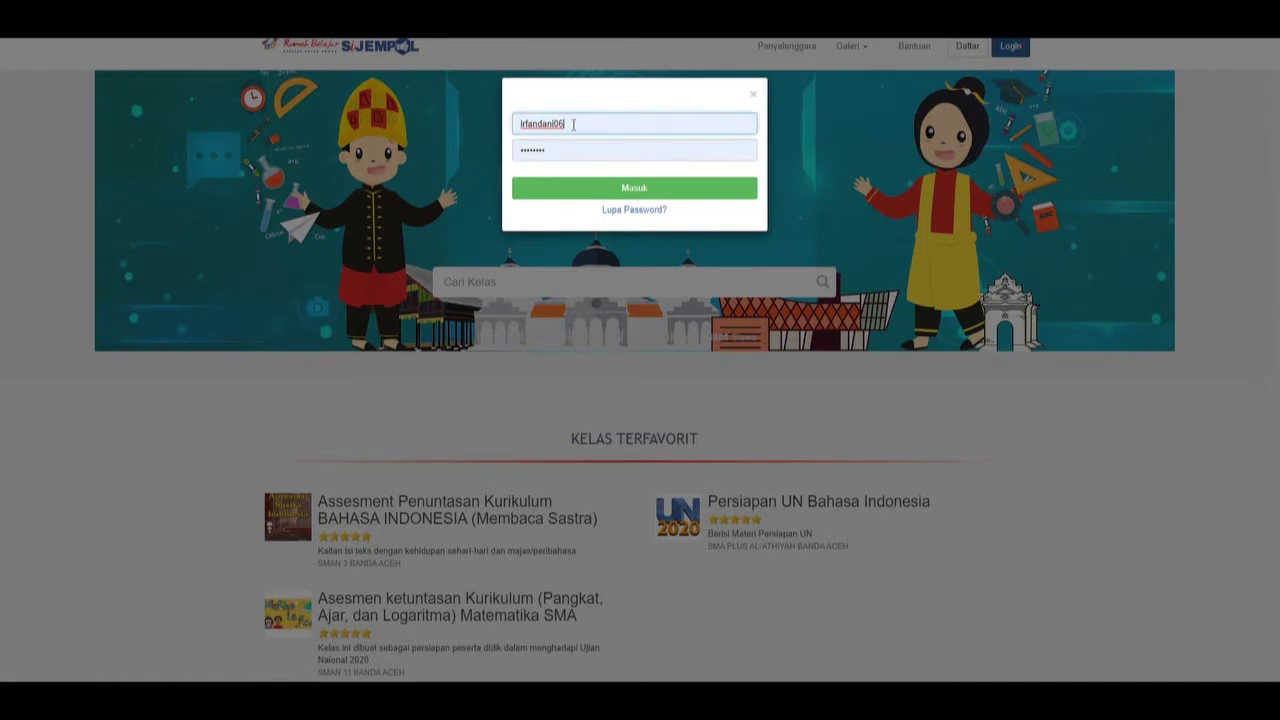
key(BackSpace)
key(BackSpace)
click(606, 187)
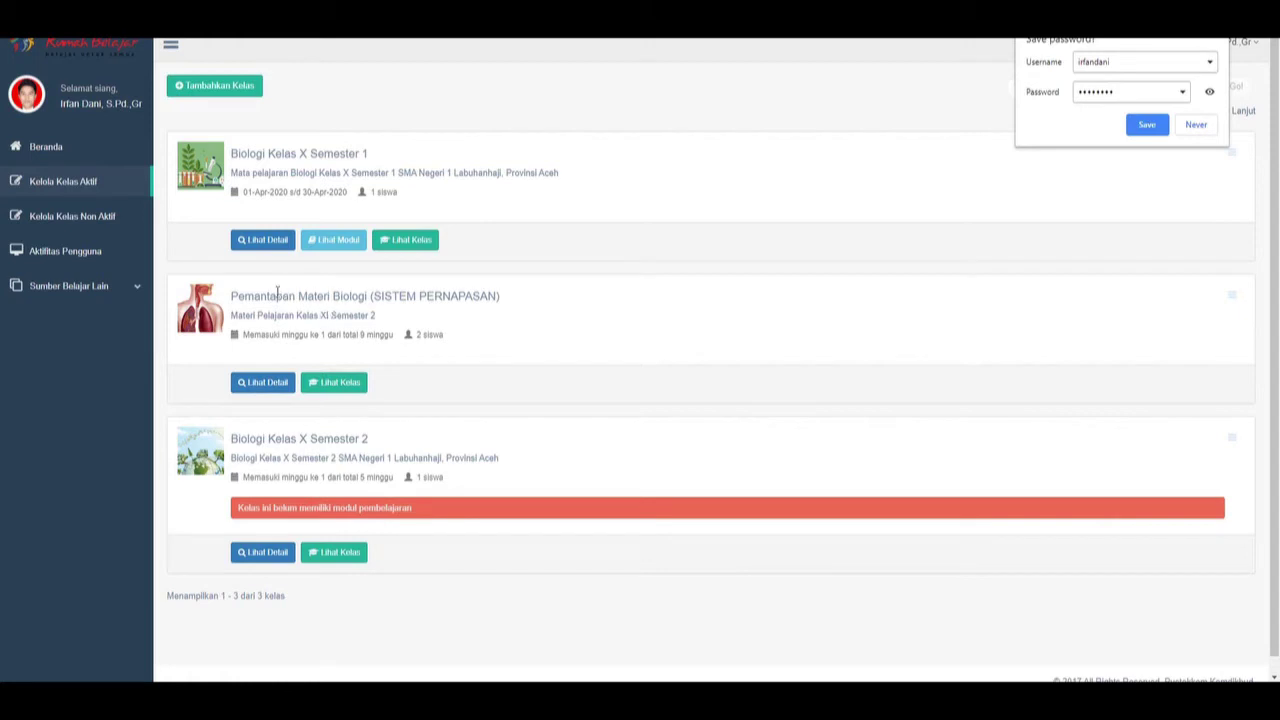
Decline saving the password and open the SISTEM PERNAPASAN class details (Biologi, grade 11).
click(1208, 126)
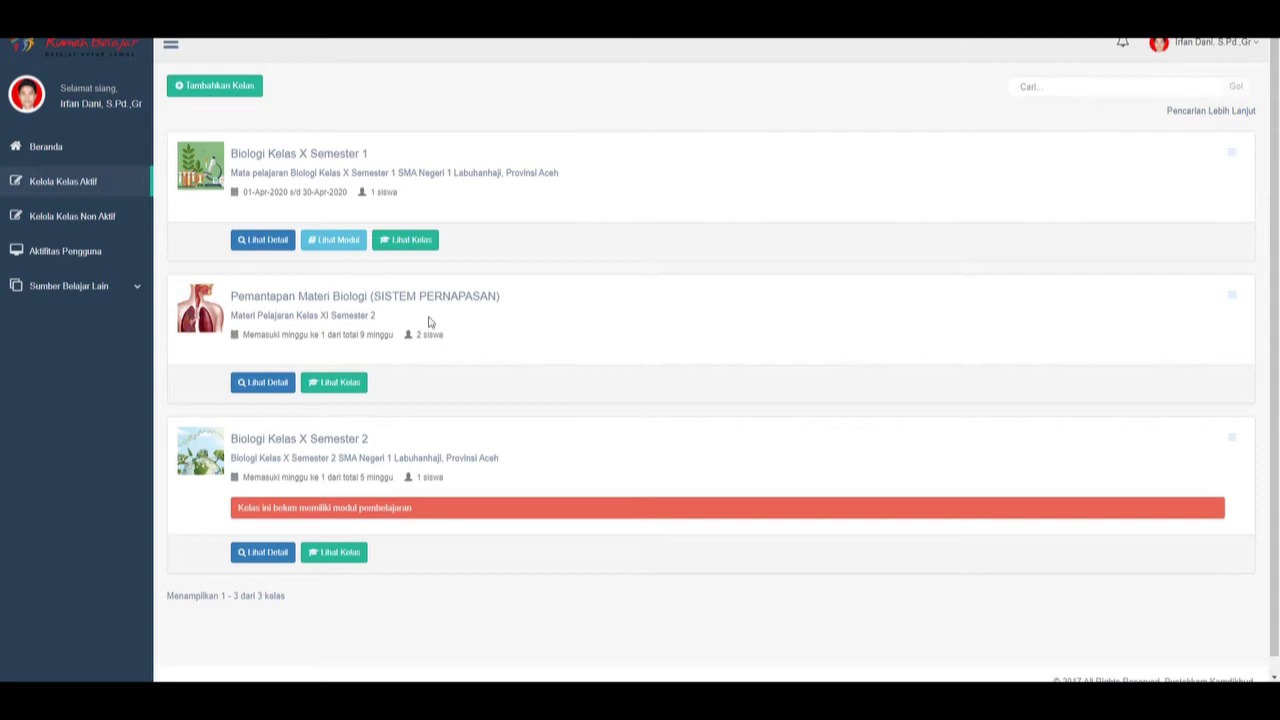
click(277, 386)
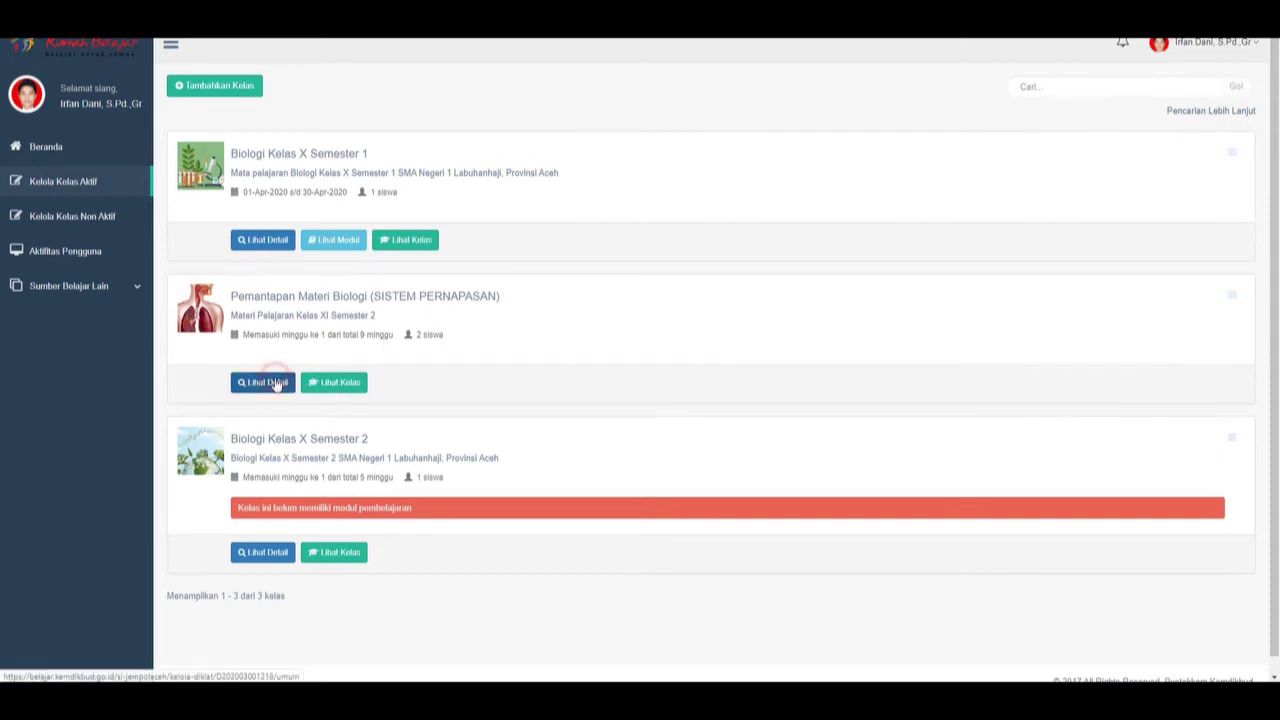
scroll(585, 363, down, 2)
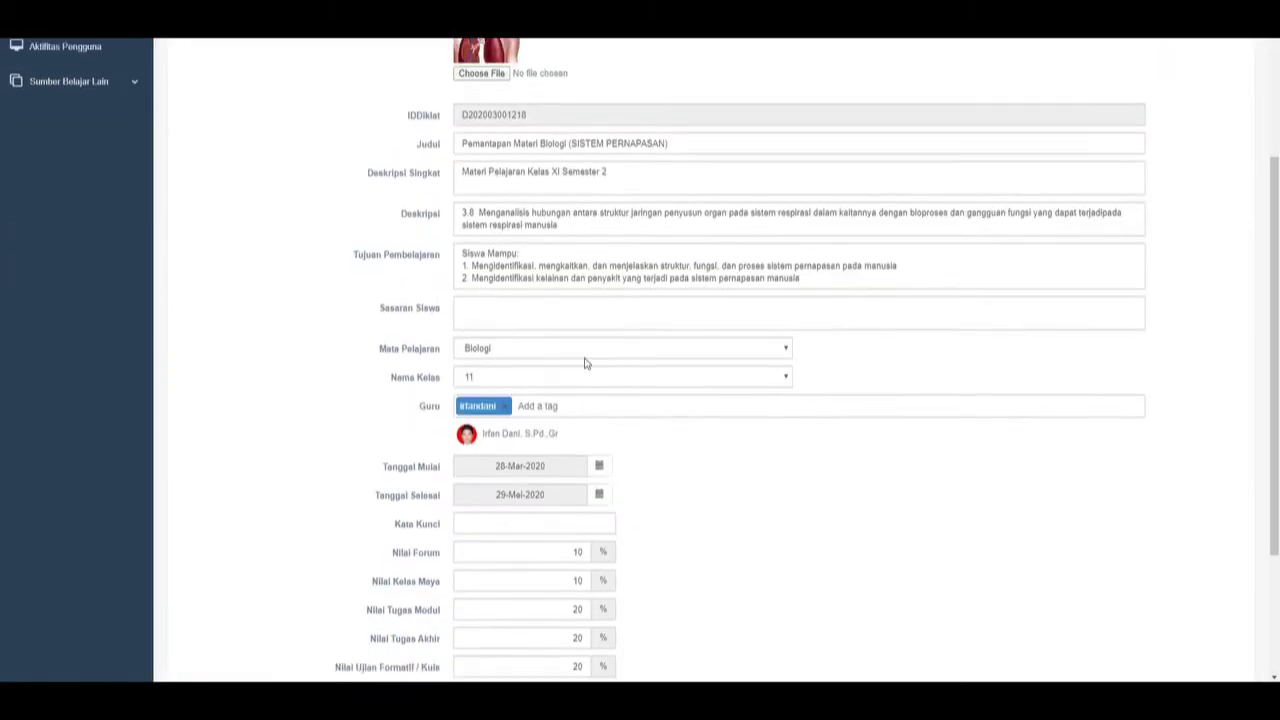
scroll(306, 177, up, 2)
scroll(543, 371, down, 3)
scroll(393, 371, up, 3)
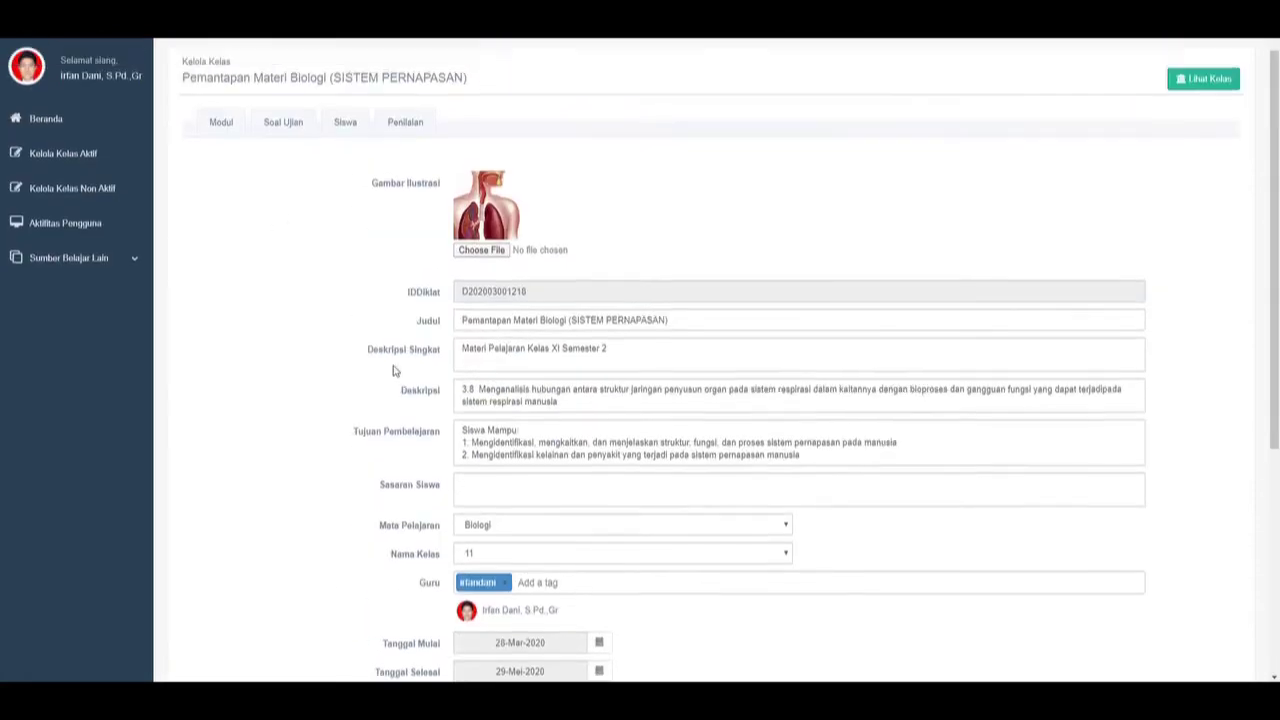
scroll(393, 371, up, 1)
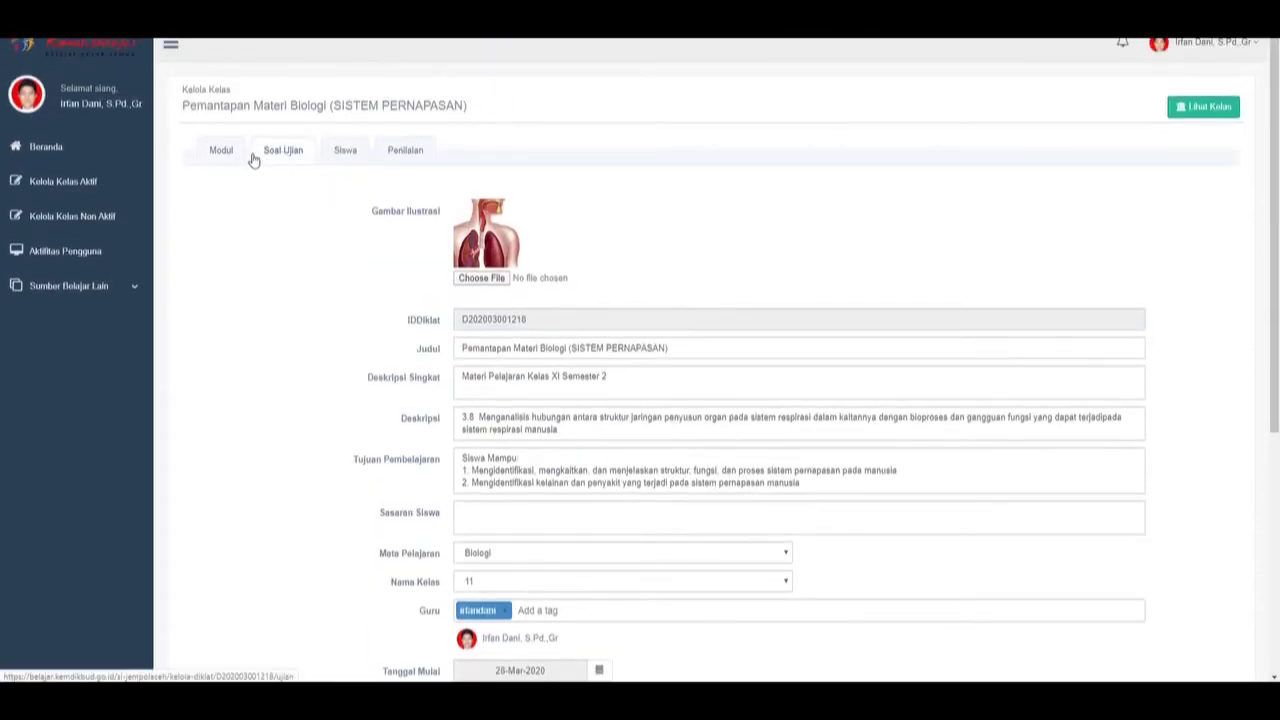
Switch to the Modul tab and scroll through Kegiatan Belajar 1–3 to MEKANISME PERNAPASAN.
click(221, 154)
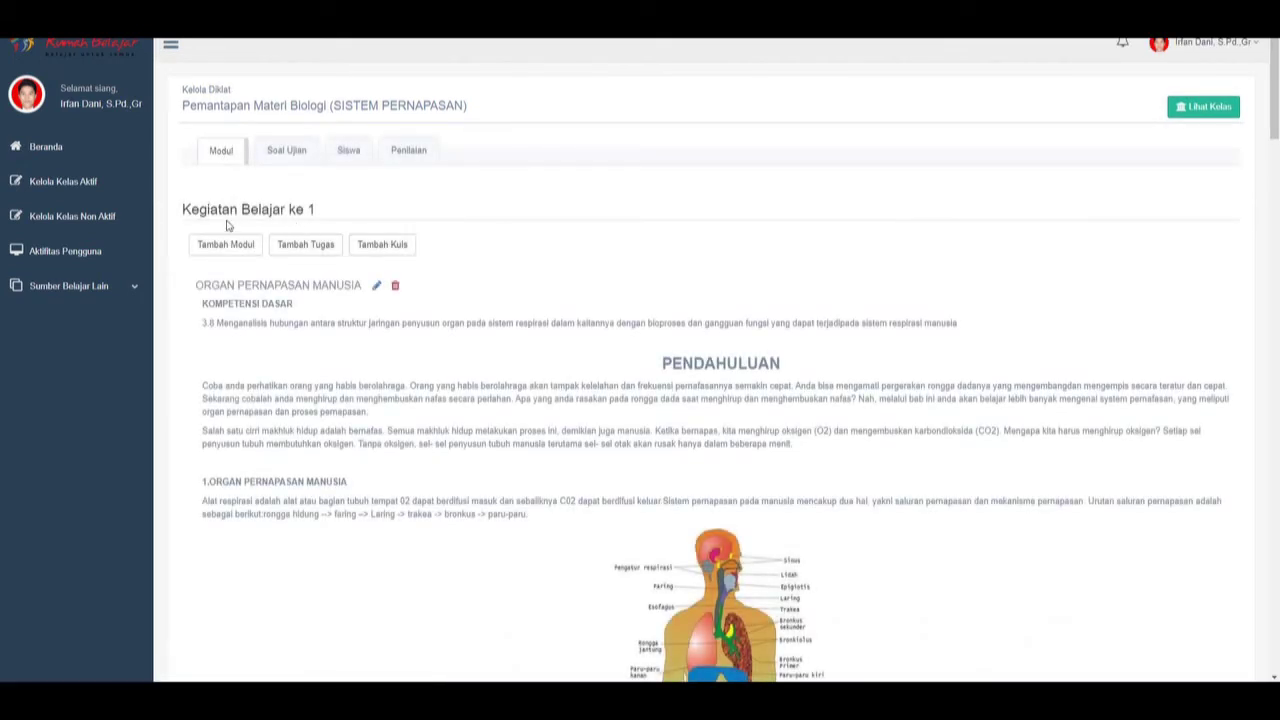
scroll(244, 209, down, 2)
scroll(343, 220, up, 2)
scroll(500, 294, down, 3)
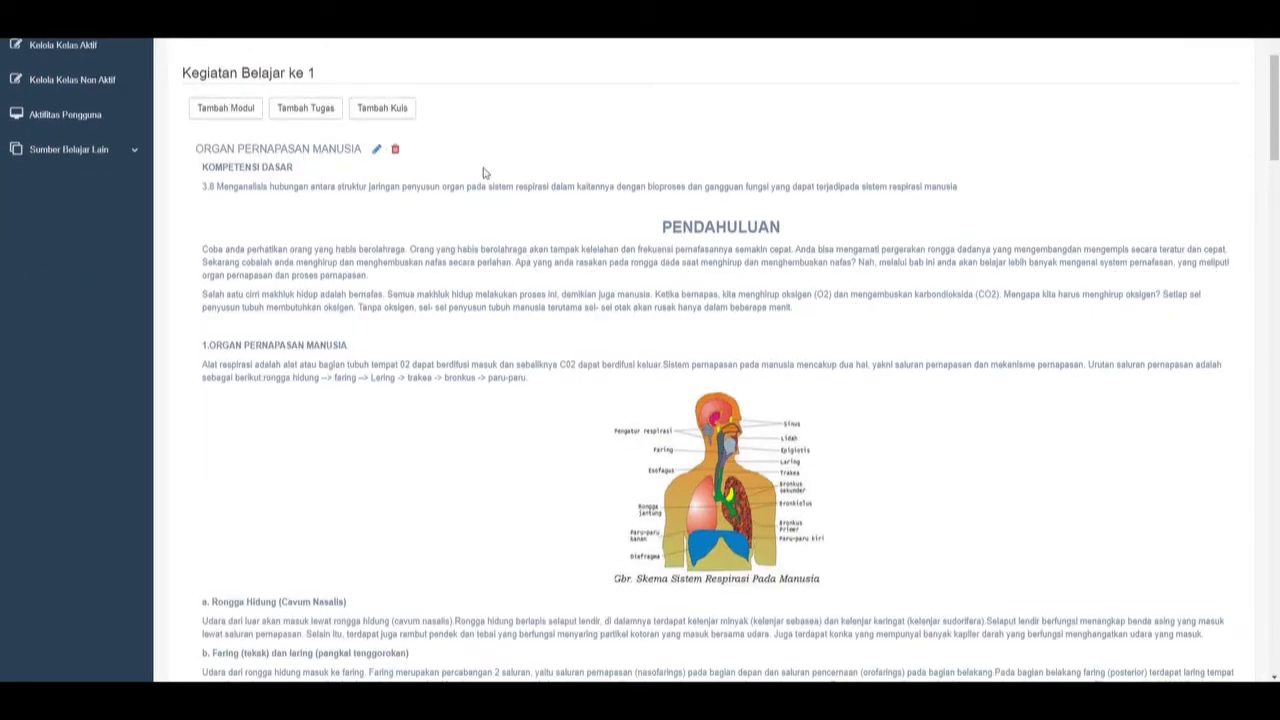
scroll(574, 280, down, 15)
scroll(574, 280, down, 15)
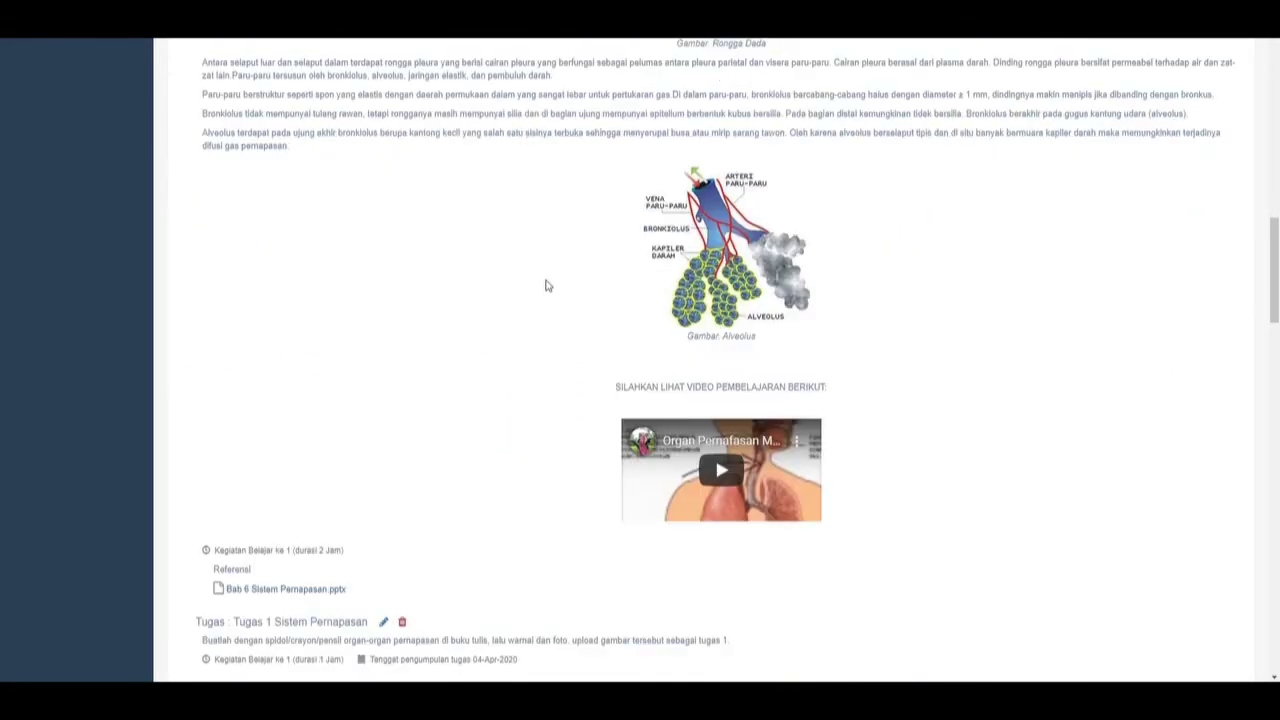
scroll(574, 306, down, 3)
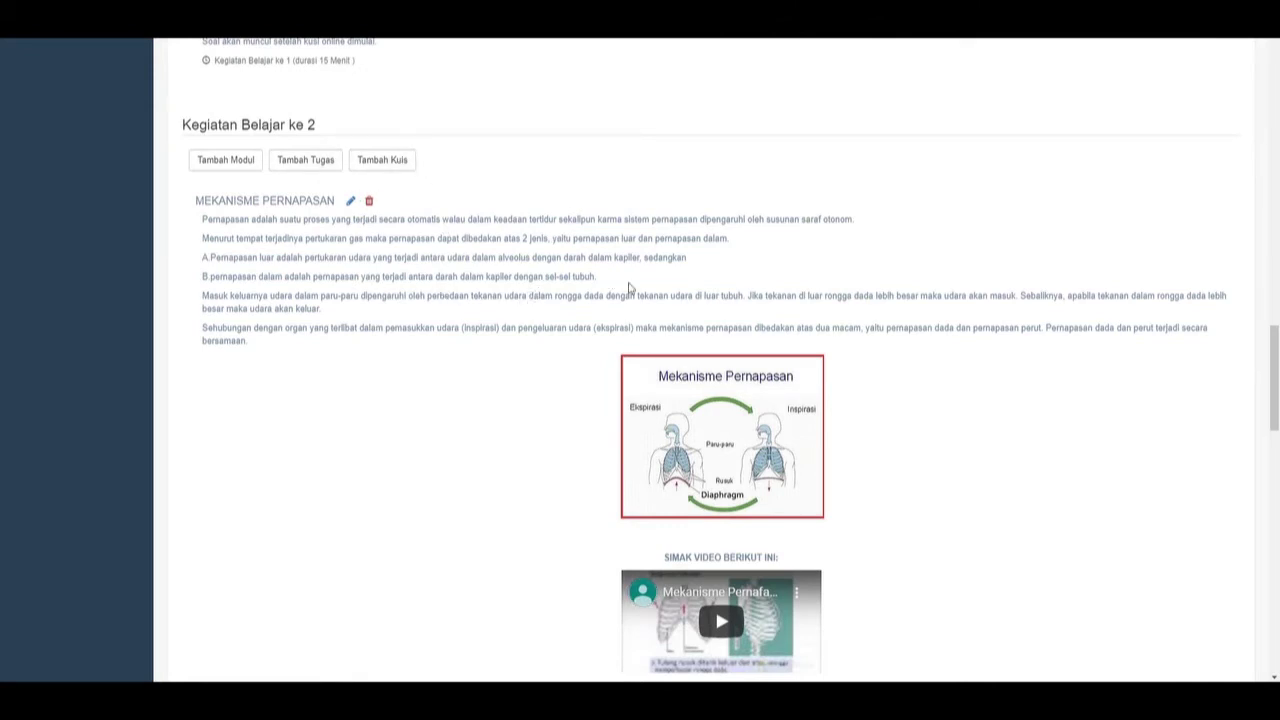
scroll(471, 286, down, 3)
scroll(546, 282, up, 3)
scroll(575, 290, down, 2)
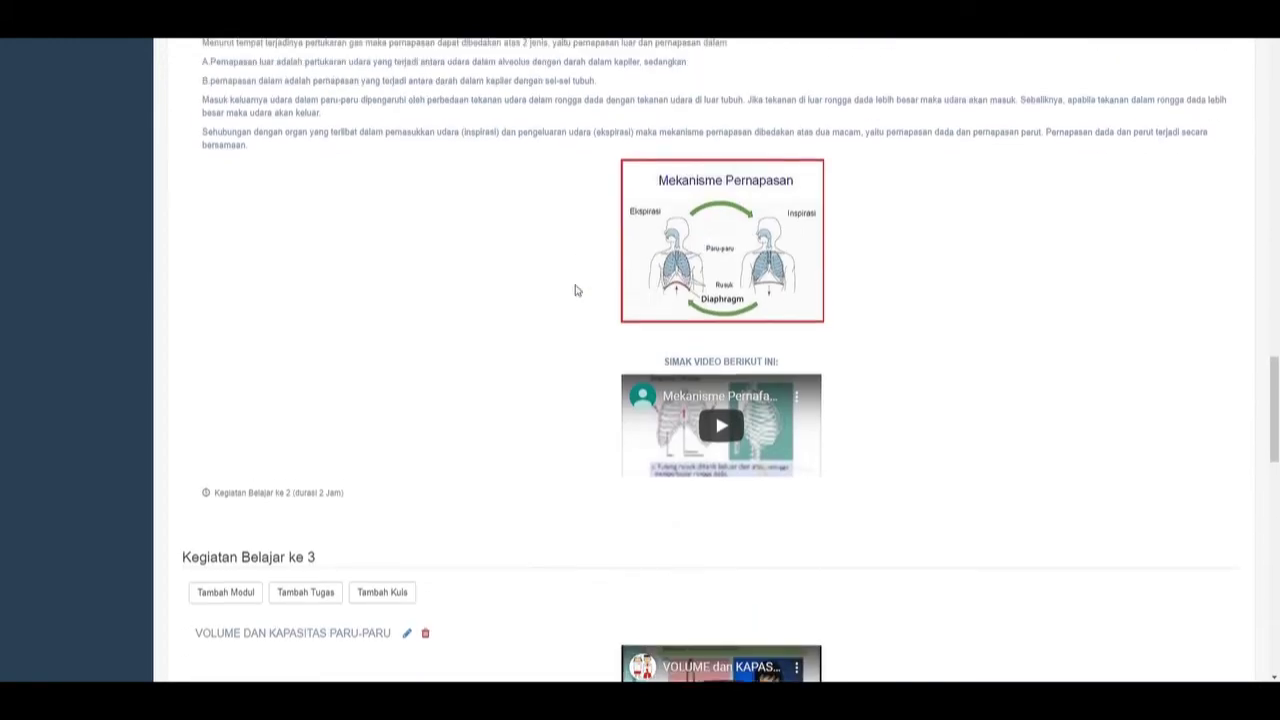
scroll(575, 290, up, 3)
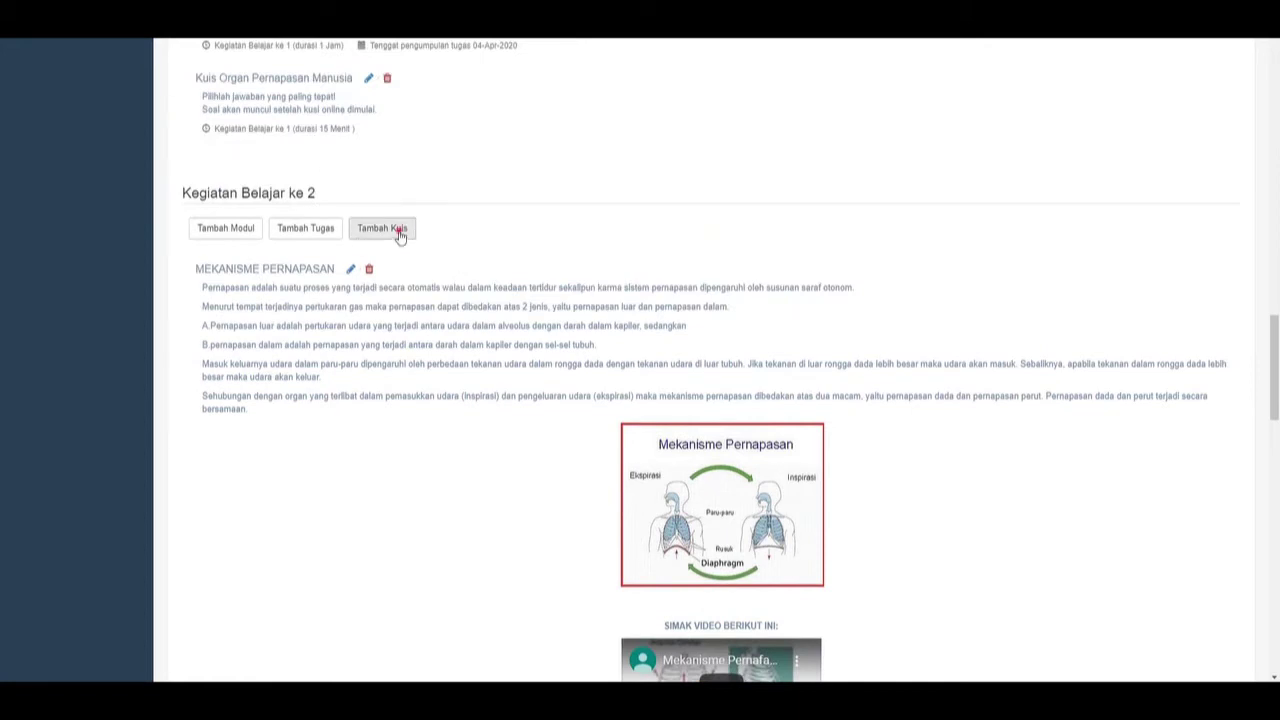
Add a new quiz to Kegiatan Belajar ke 2 named 'KUIS MEKANISME PERNAPASAN'.
click(399, 232)
scroll(517, 274, down, 1)
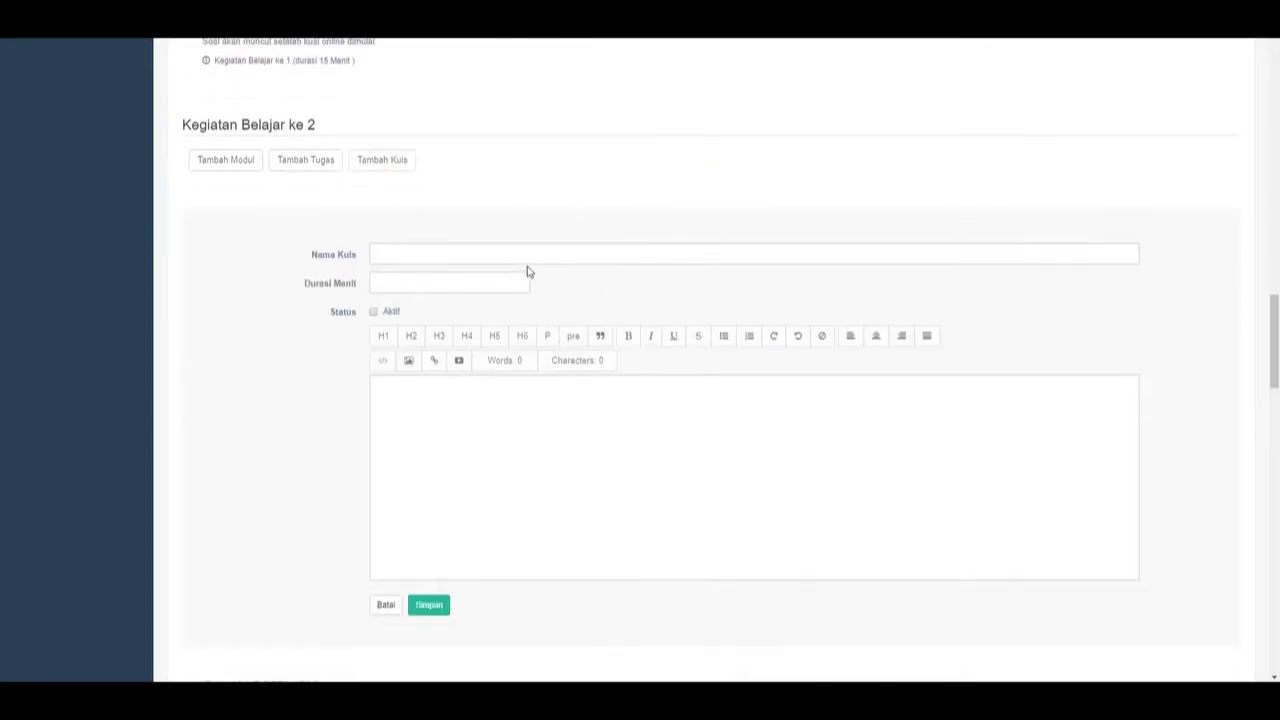
scroll(533, 270, down, 3)
scroll(535, 272, up, 3)
click(441, 260)
scroll(445, 262, down, 4)
scroll(531, 249, up, 4)
click(438, 252)
text(MEKANISME PERNAPASAN)
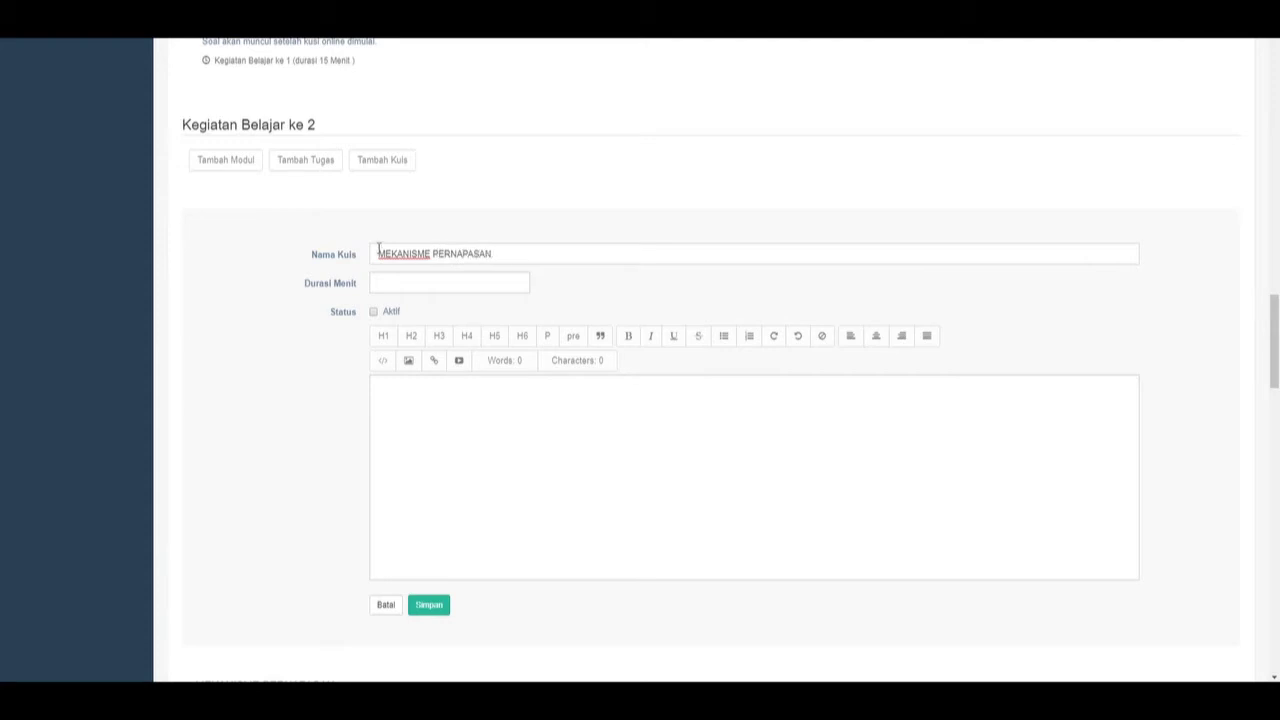
click(378, 252)
text(KUIS)
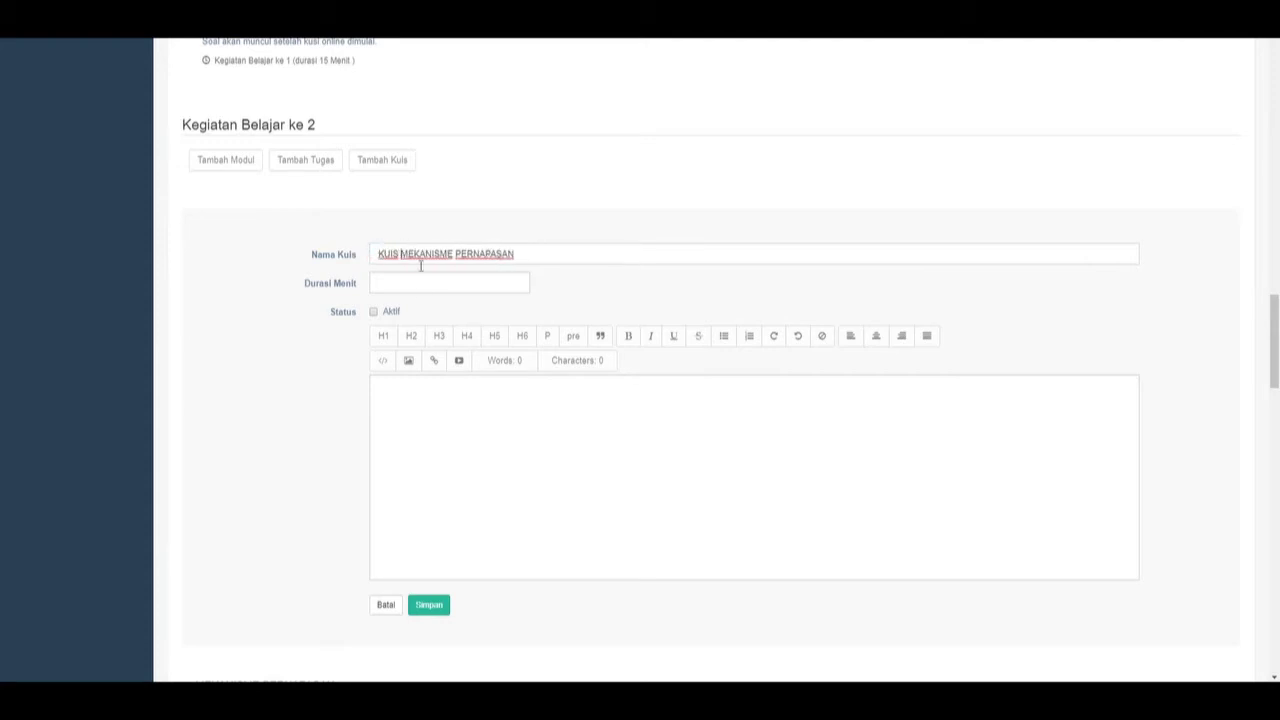
Set the quiz duration to 15 minutes and mark it Aktif.
click(416, 285)
text(5)
click(589, 274)
scroll(443, 310, down, 1)
click(373, 243)
Write the description 'SILAHKAN DIKEJAKAN KUIS DAN JAWABLAH DENGAN BENAR!' and save the quiz.
click(499, 378)
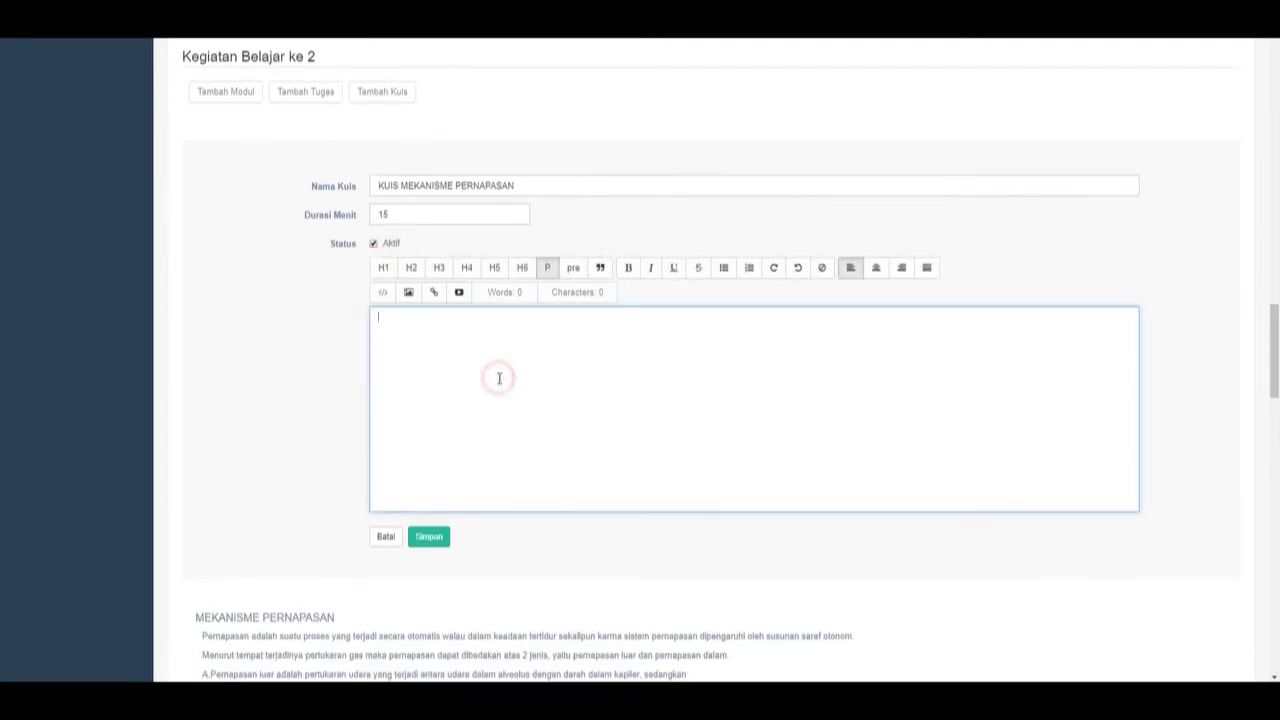
text(SILAHKAN DIK)
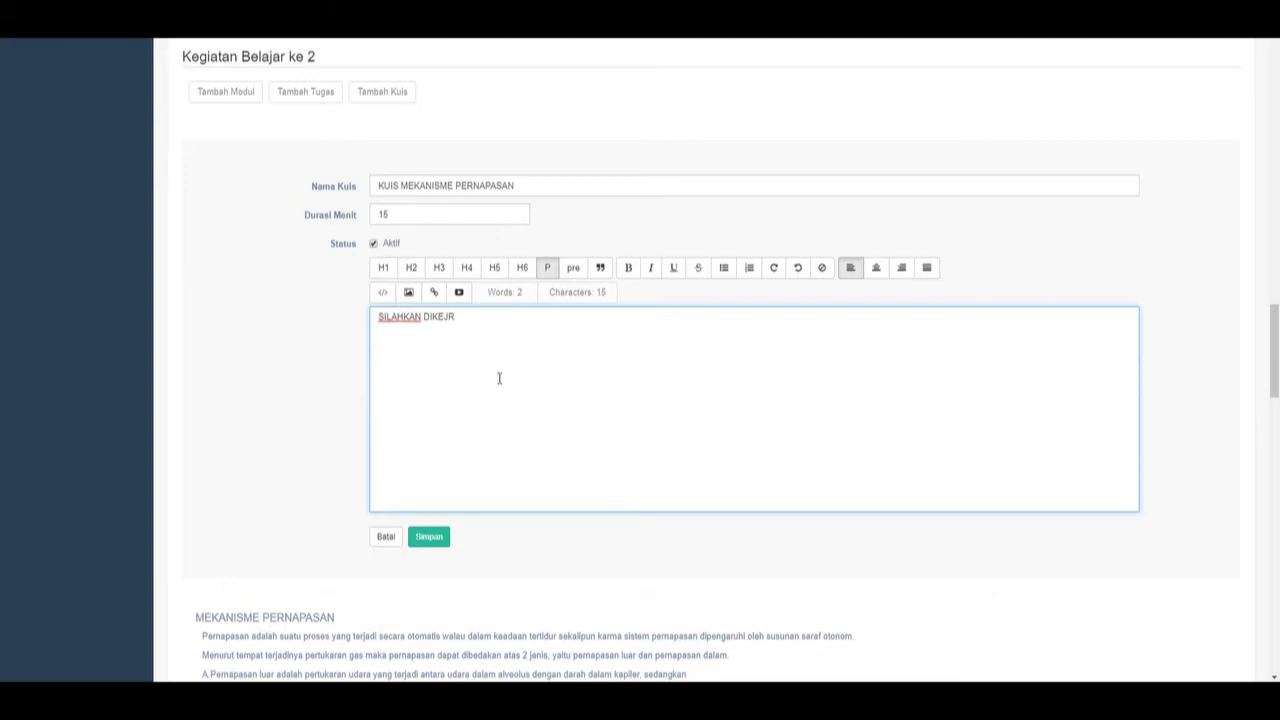
text(EJR)
key(BackSpace)
text(AKAN KUIS DAN JAWABLAH DE)
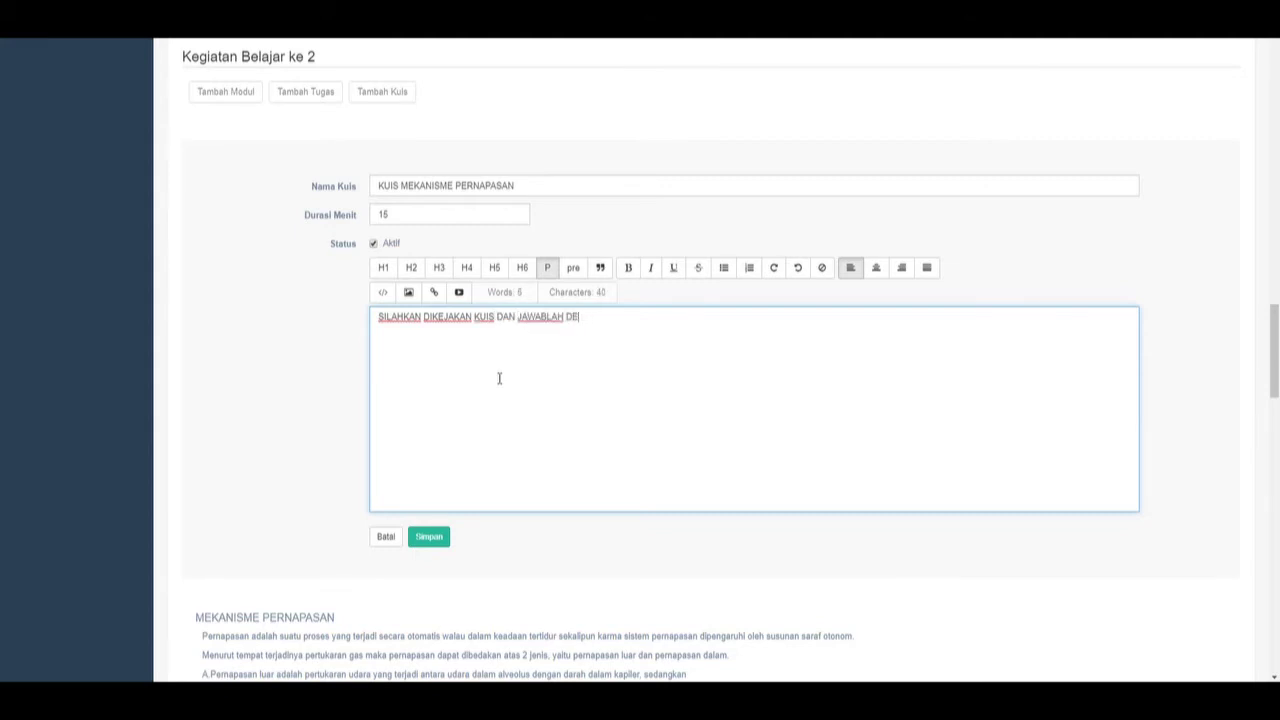
text(NGAN BENAR!)
click(432, 537)
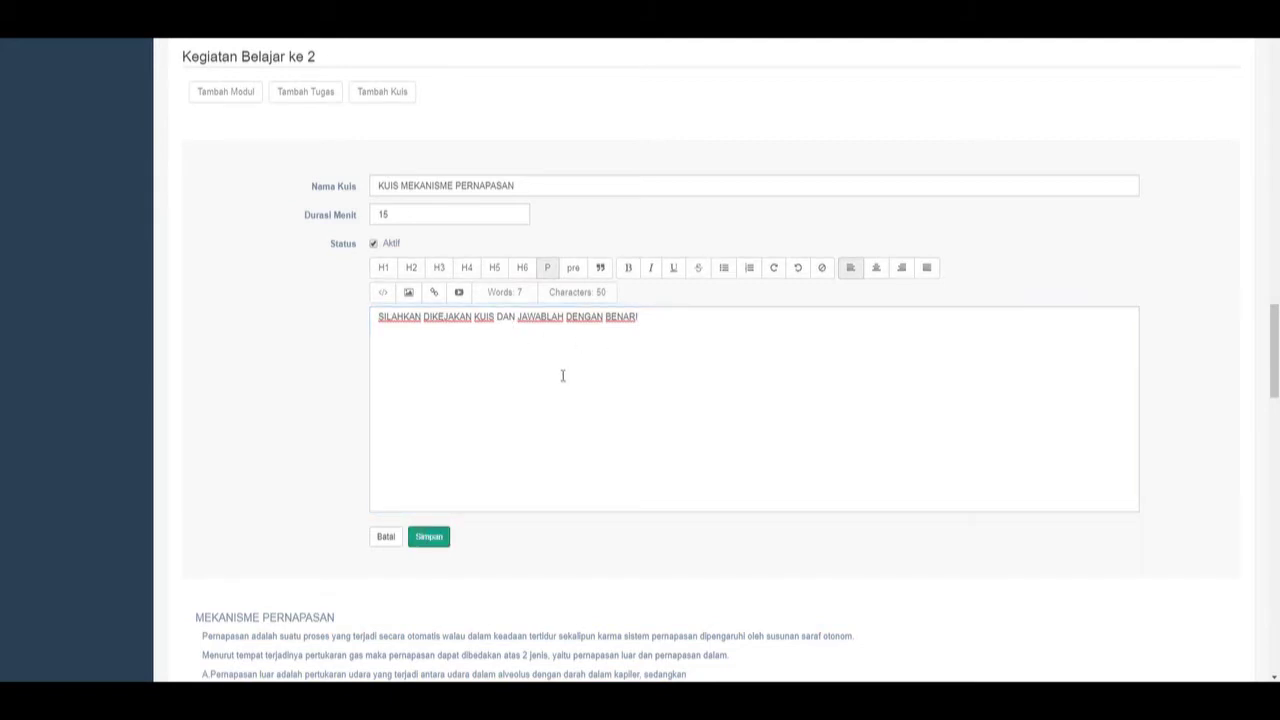
click(446, 316)
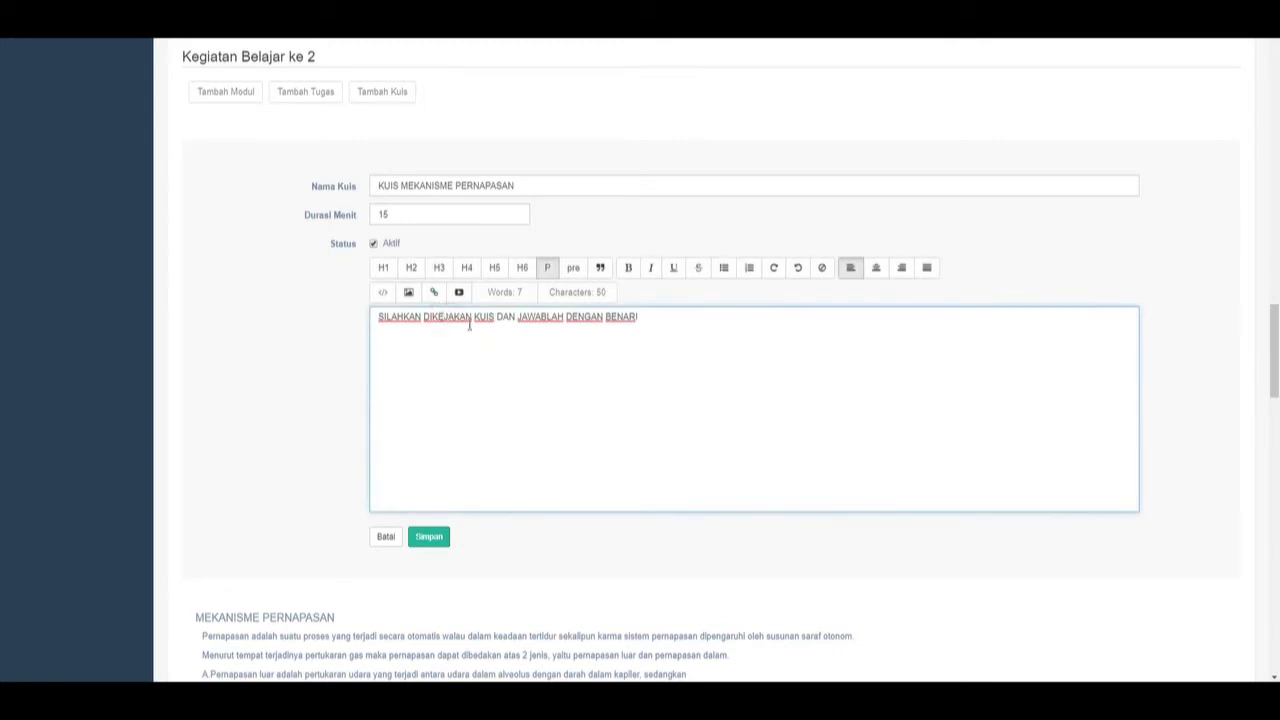
scroll(566, 357, down, 4)
Edit the quiz description, fixing 'DIKEJAKAN' to 'DIKERJAKAN'.
scroll(566, 357, up, 4)
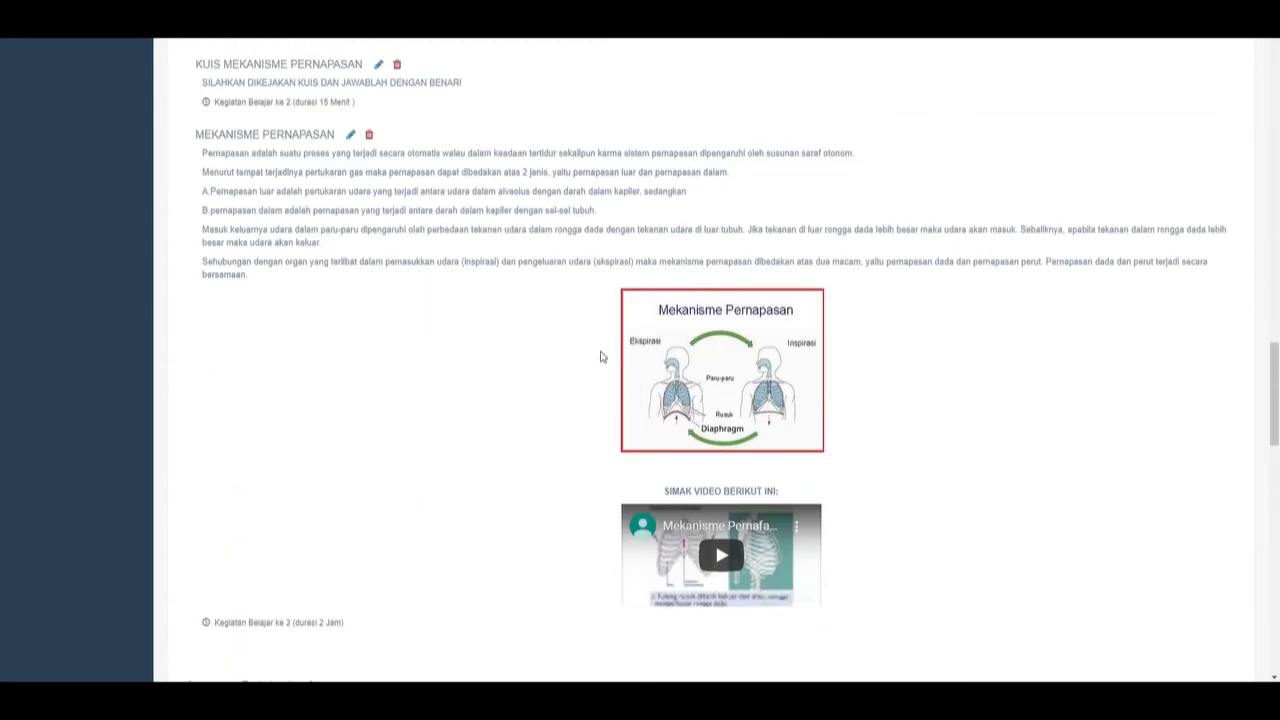
scroll(601, 357, up, 1)
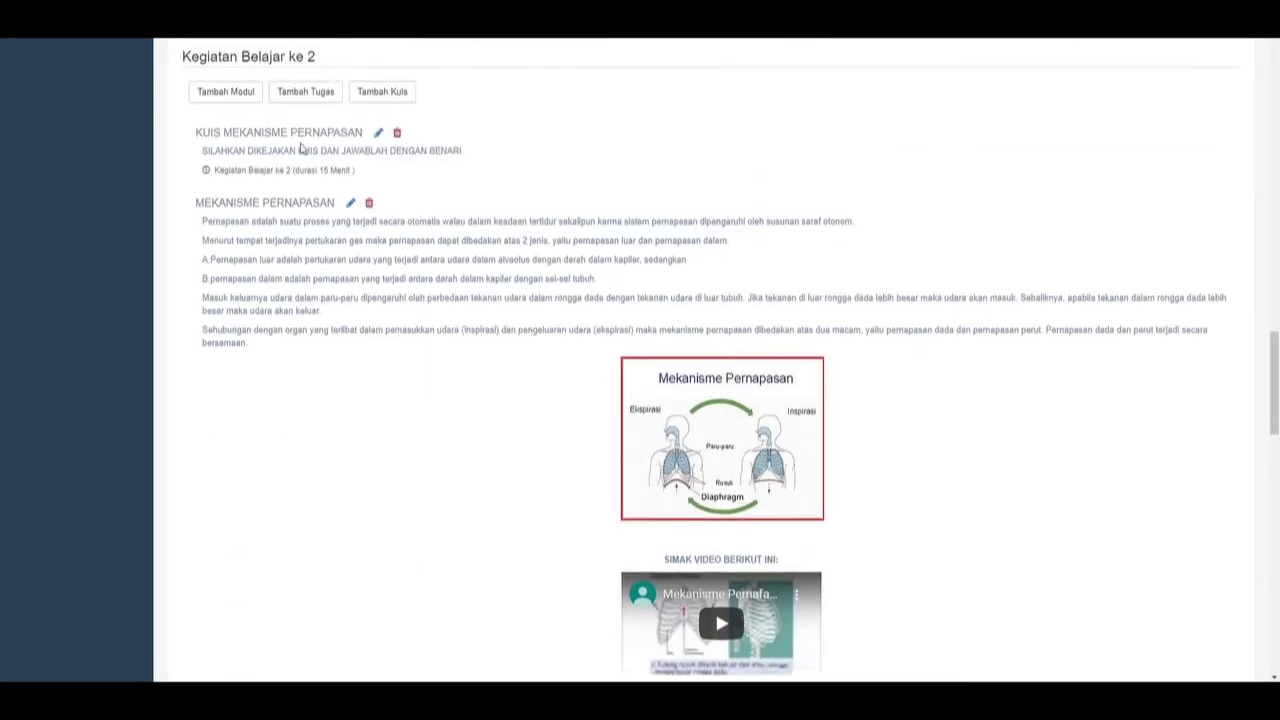
scroll(358, 172, up, 2)
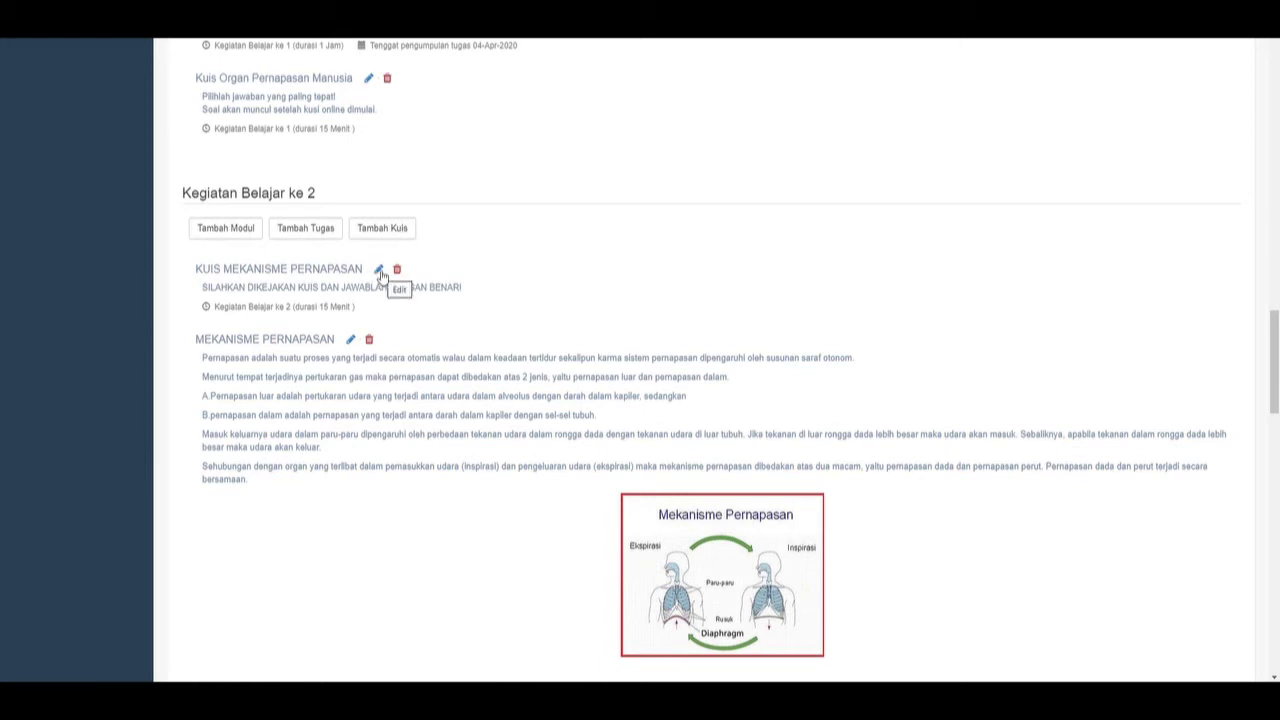
click(380, 272)
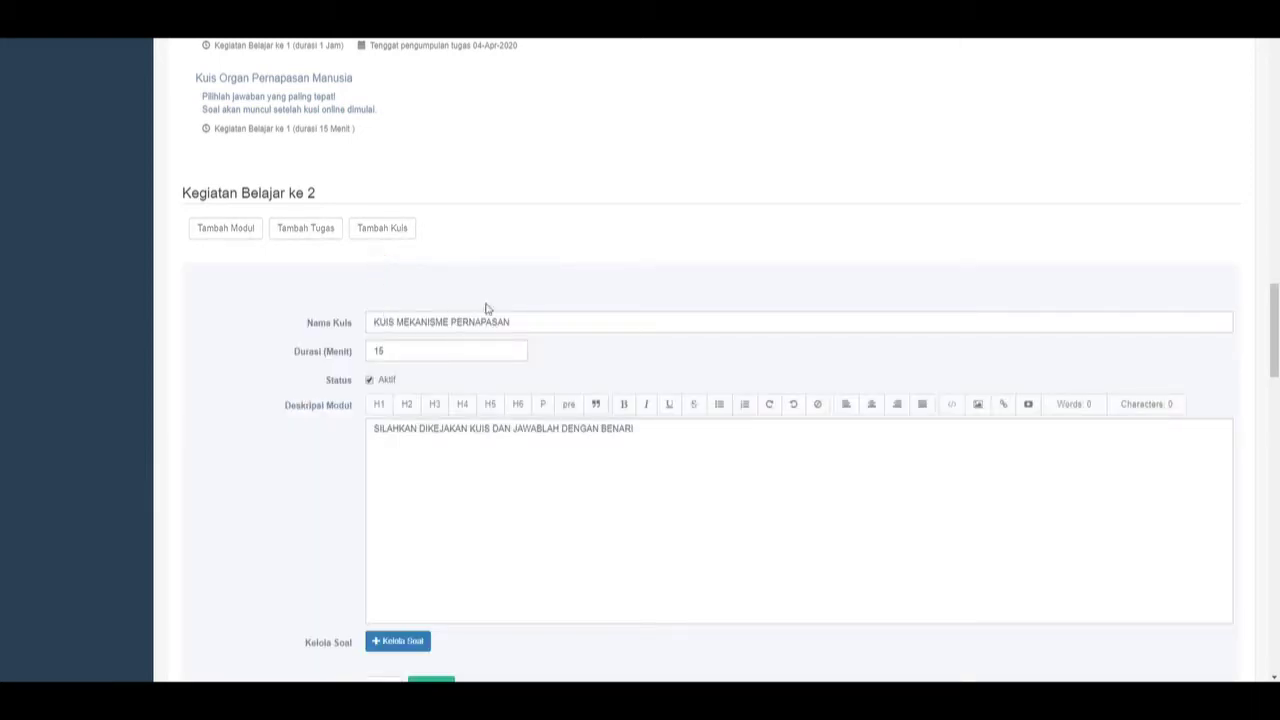
scroll(488, 306, down, 2)
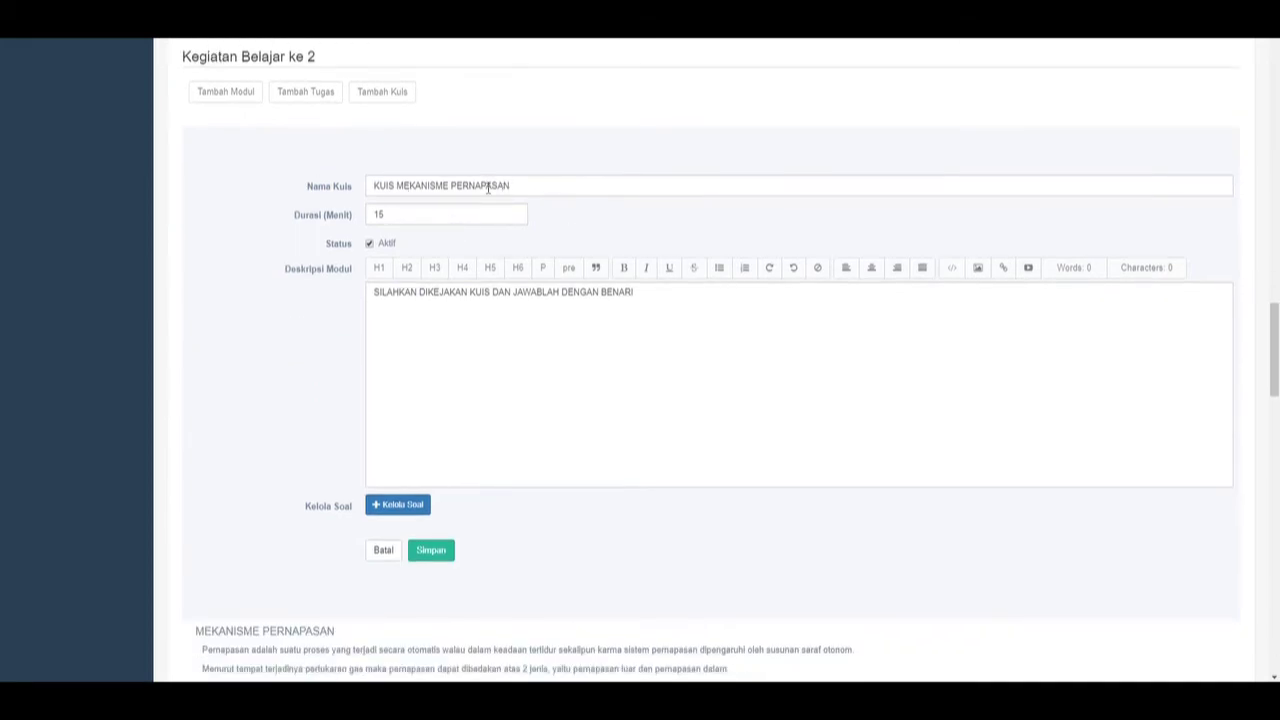
click(440, 292)
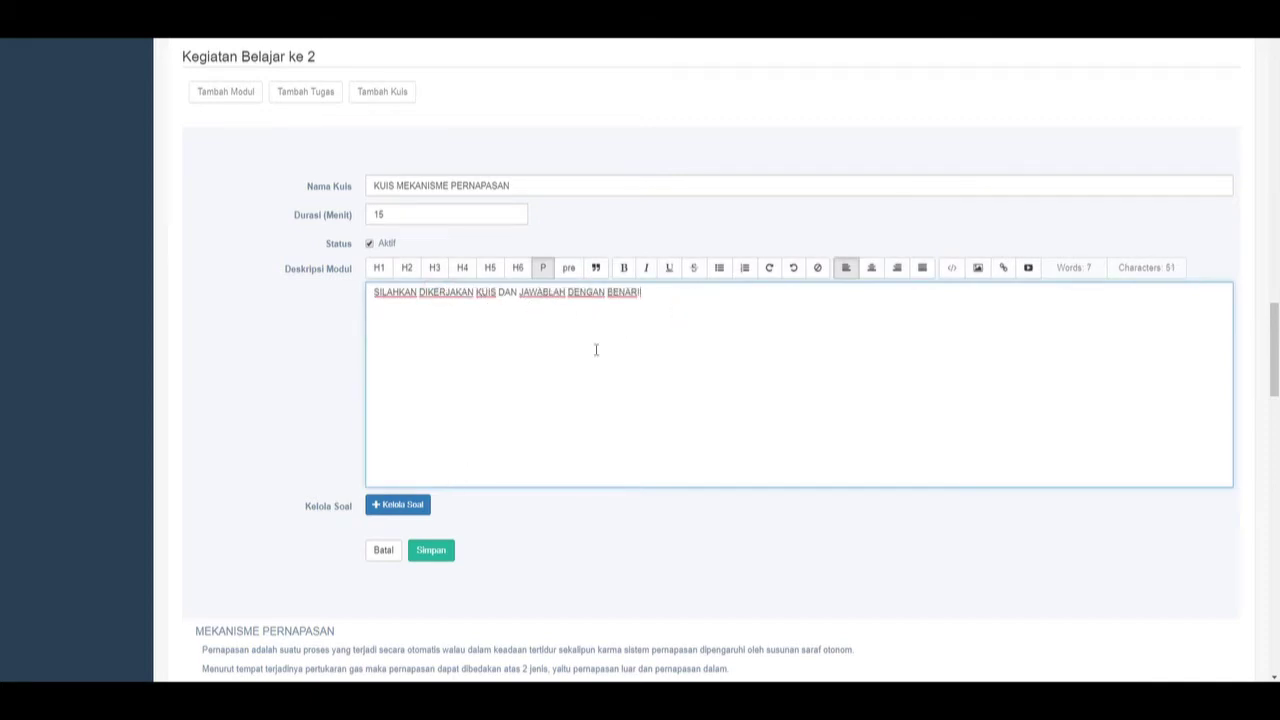
click(674, 311)
scroll(586, 423, down, 2)
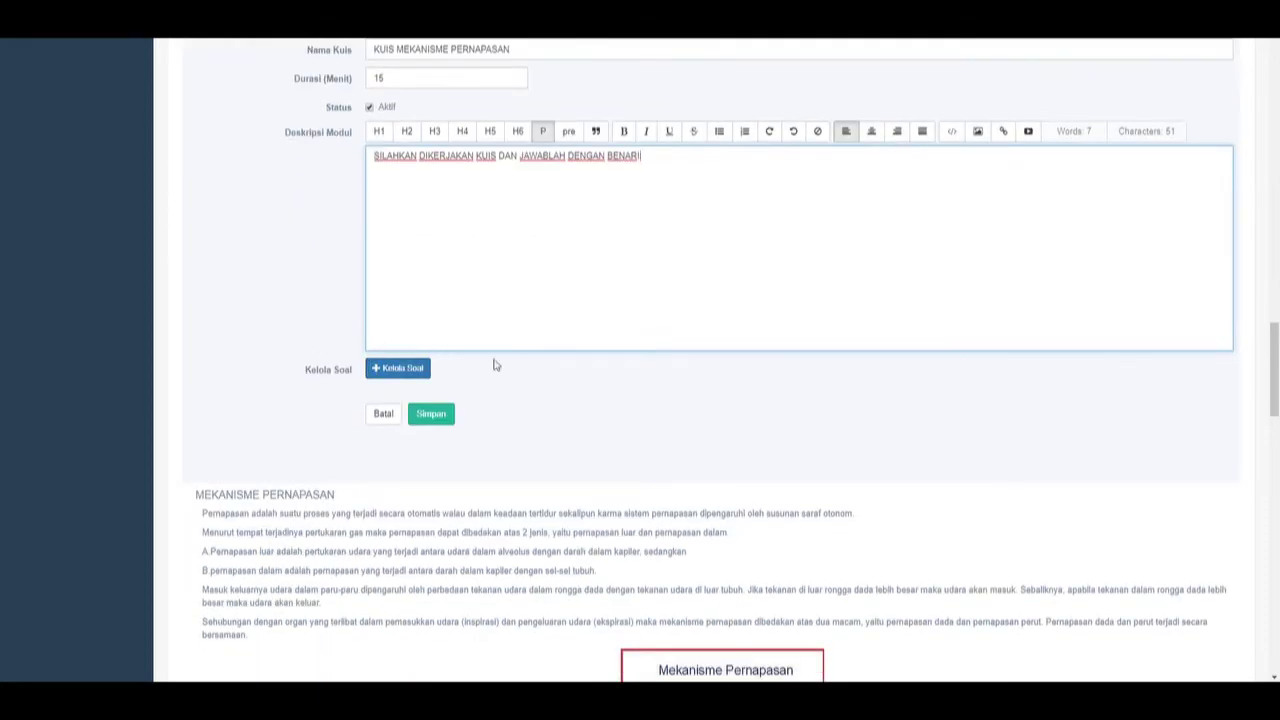
Change the quiz instructions to 'Petunjuk! Kerjaskan soal dan jawab dengan benar.', save, and add a new question.
click(414, 370)
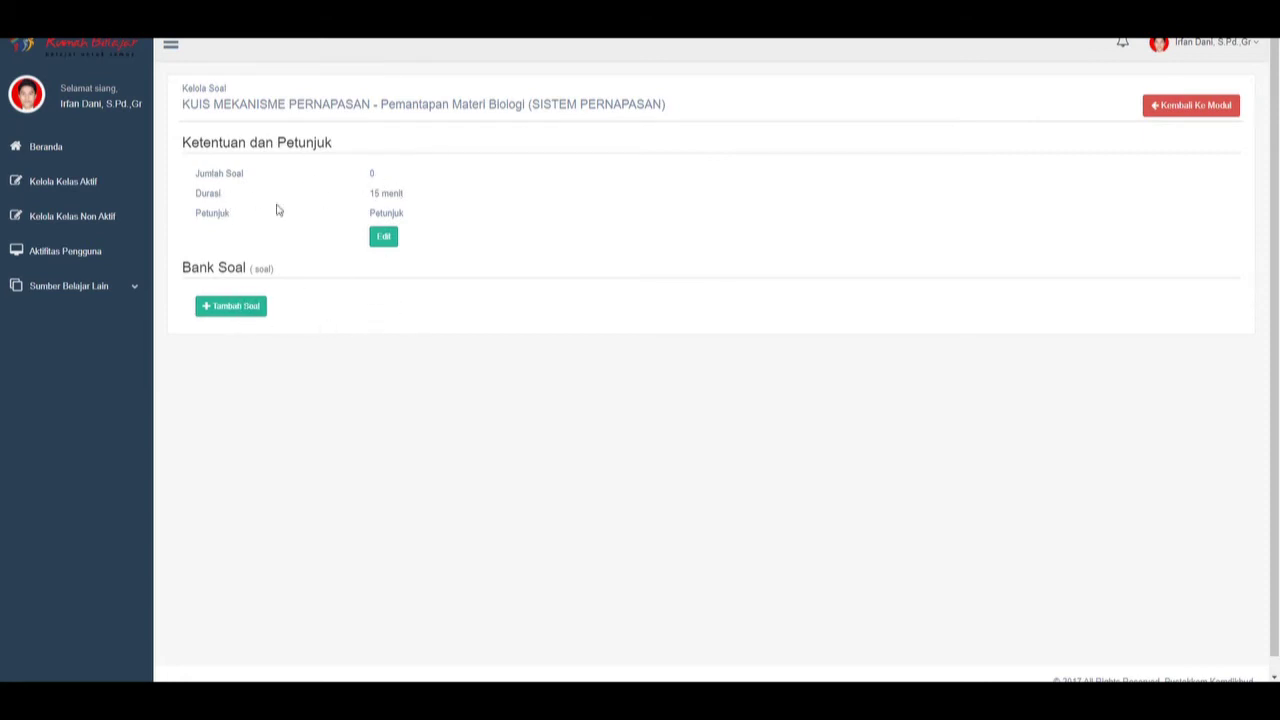
click(392, 244)
click(452, 241)
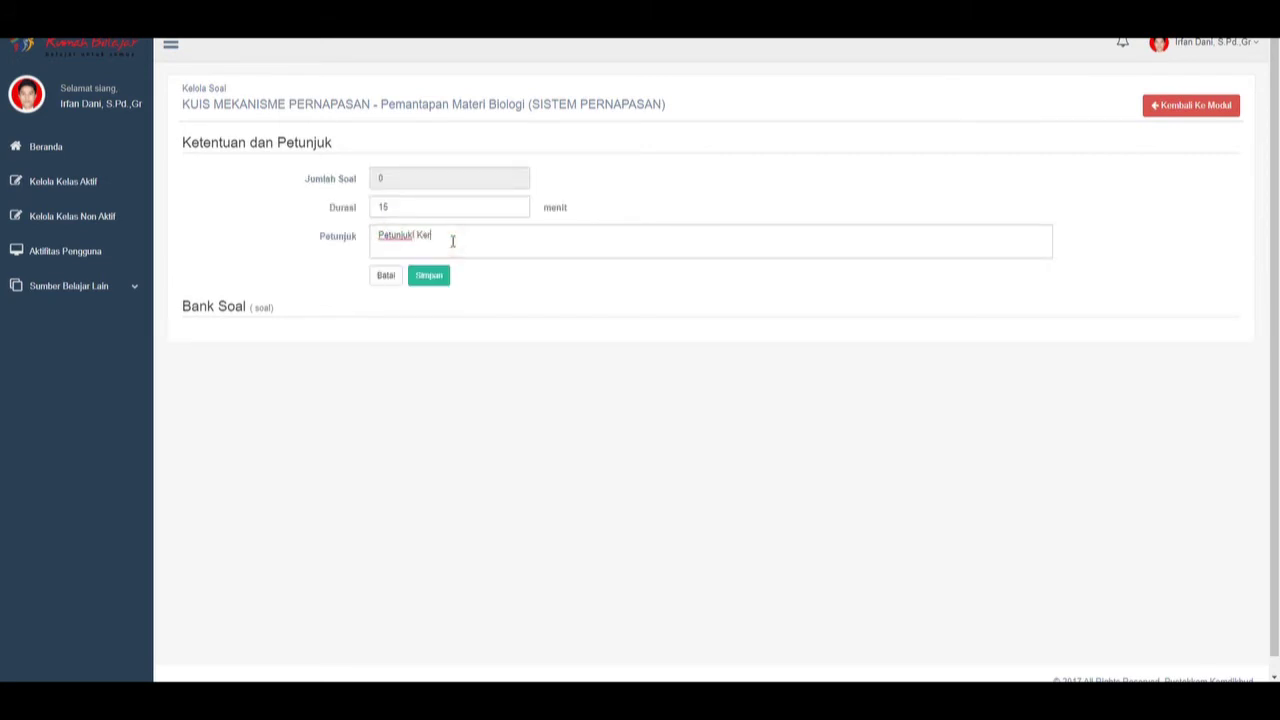
text(! Kerjaskan soal dan jawab dengan benar.)
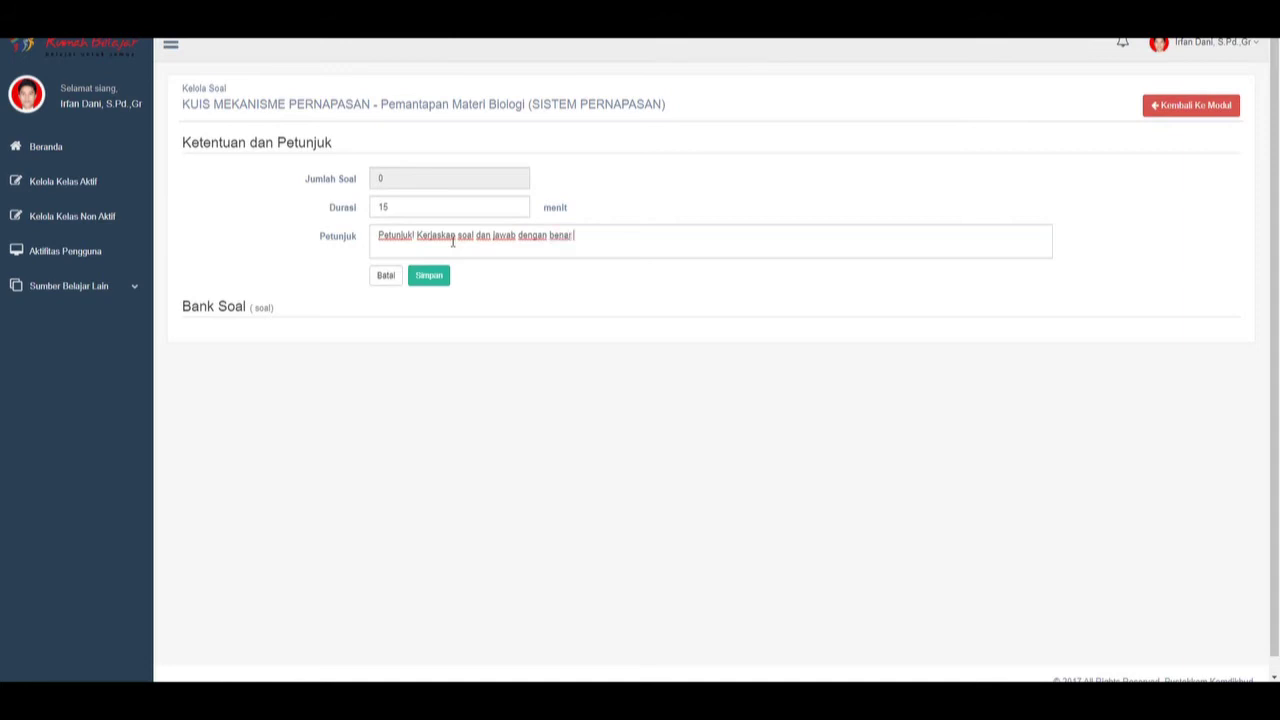
click(429, 275)
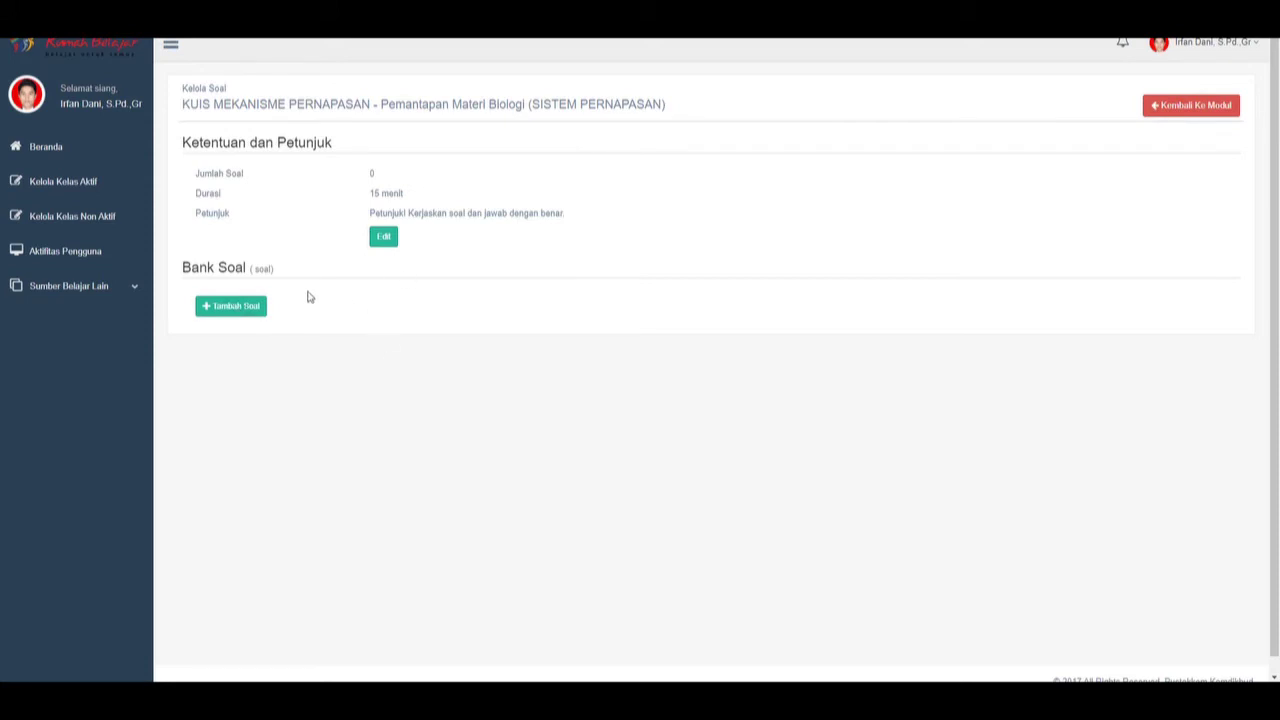
click(232, 307)
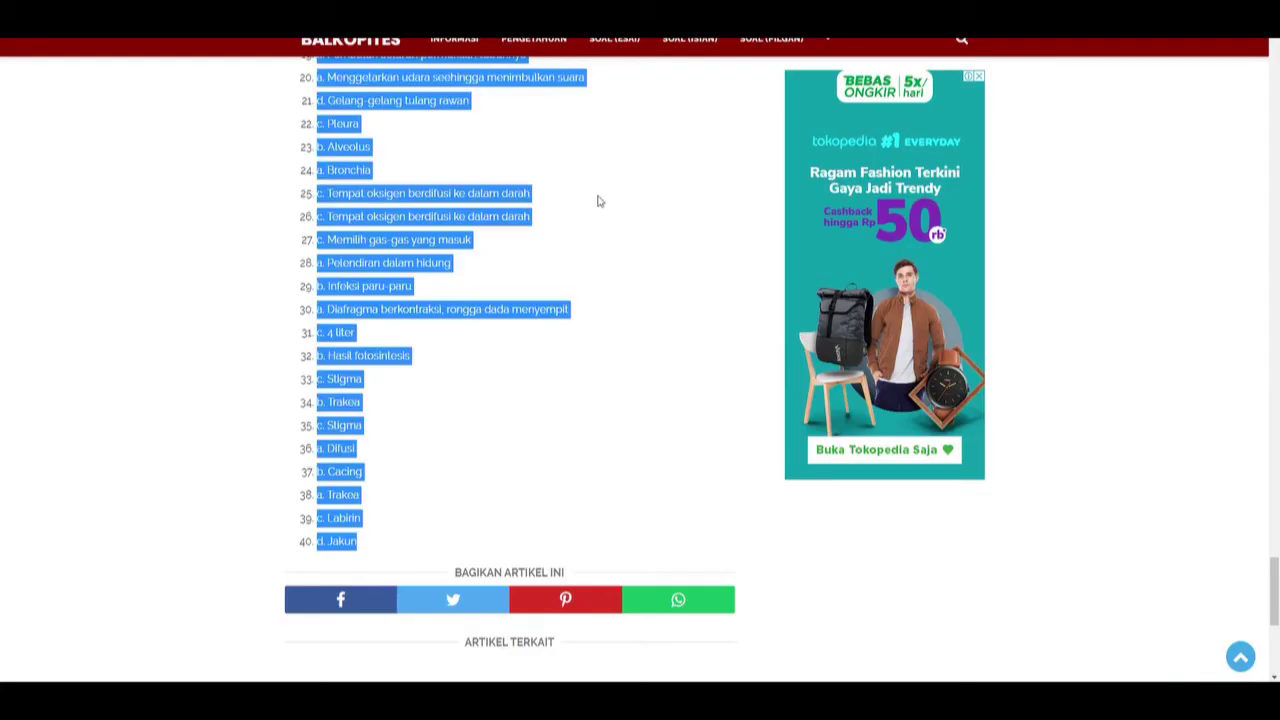
scroll(1270, 448, up, 10)
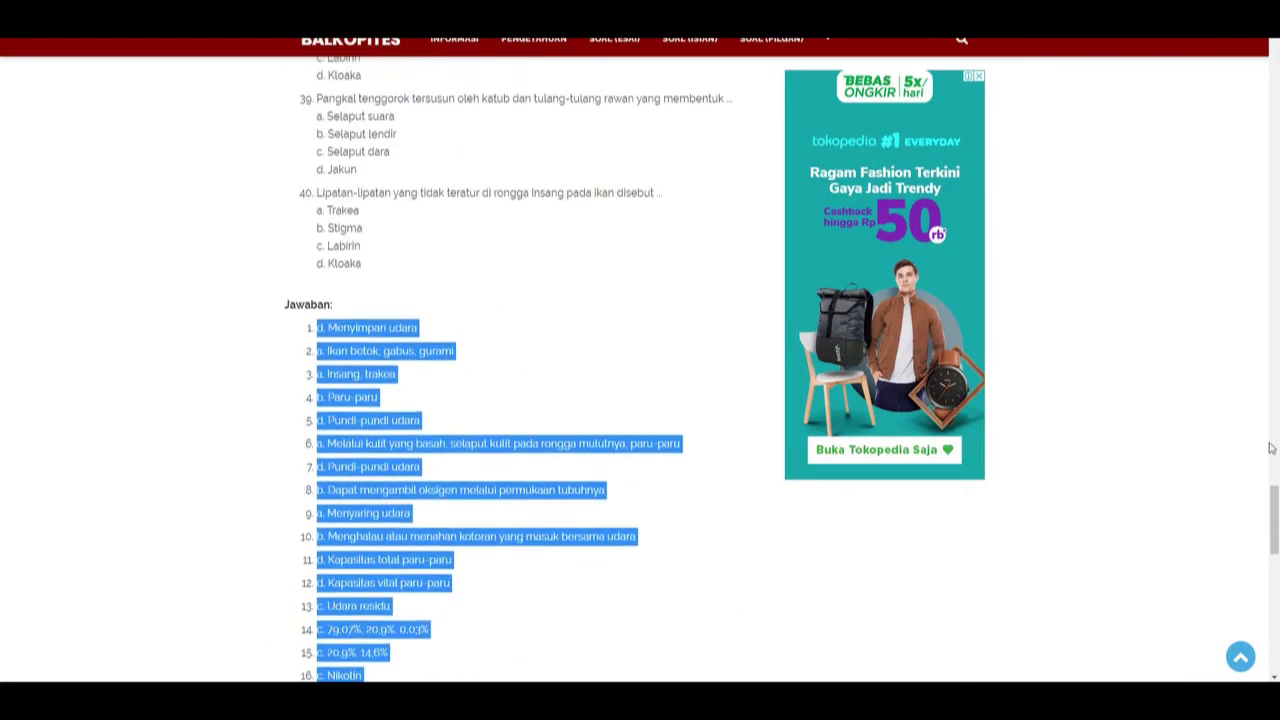
Select question 13 ('Udara 1 liter yang masih tinggal dalam paru-paru disebut ...') on Balkopites and return to SiJempol.
drag(1273, 512, 1180, 146)
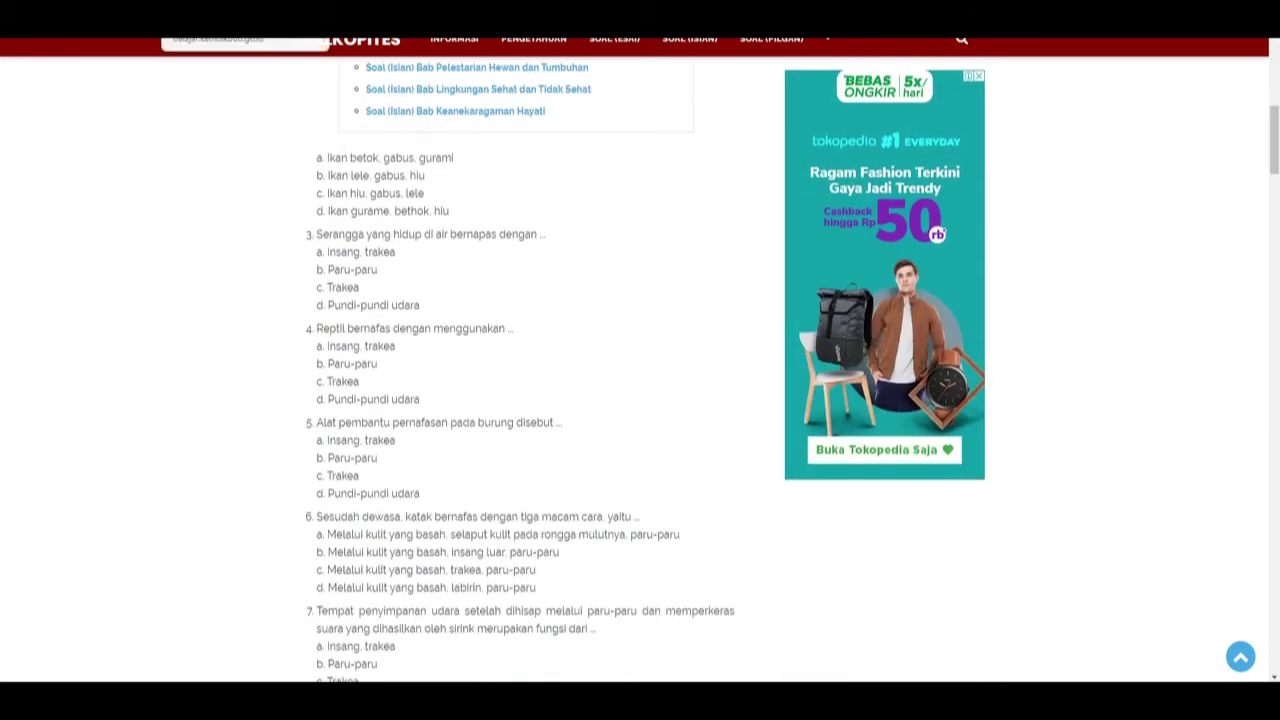
scroll(540, 340, down, 1)
scroll(540, 340, down, 2)
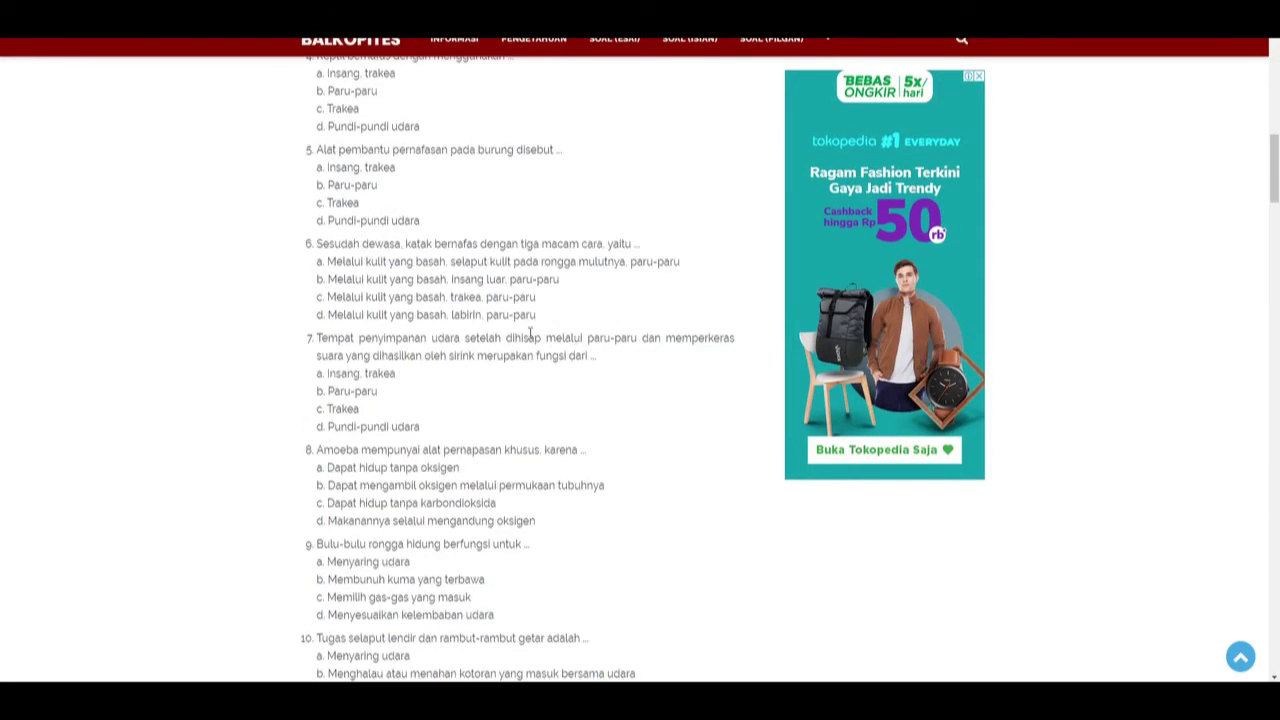
scroll(535, 325, down, 7)
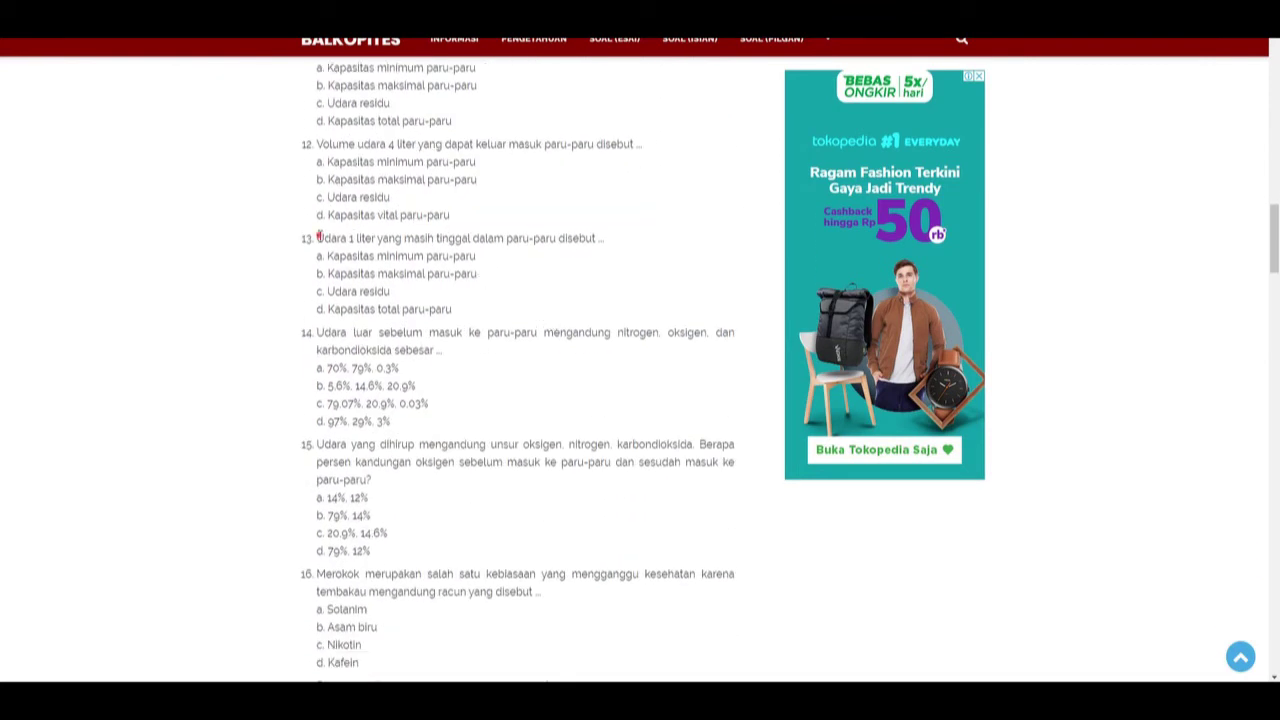
drag(318, 235, 609, 237)
key(ctrl+c)
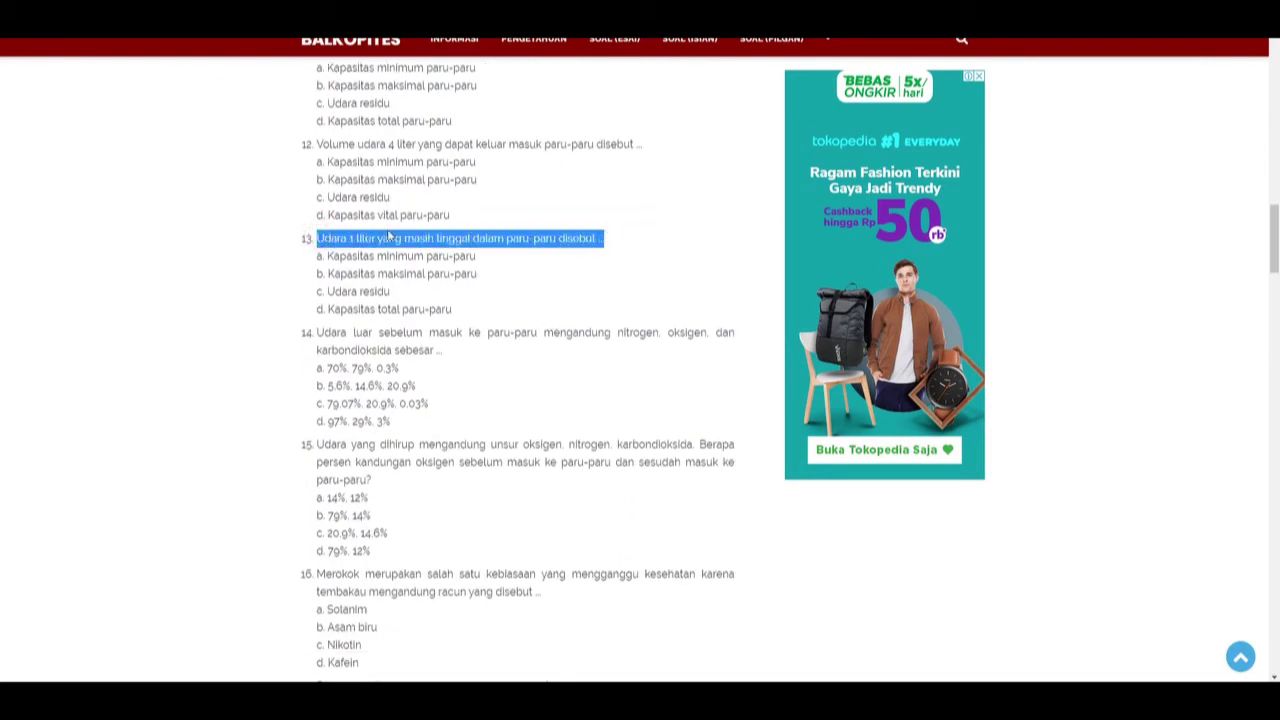
key(alt+Tab)
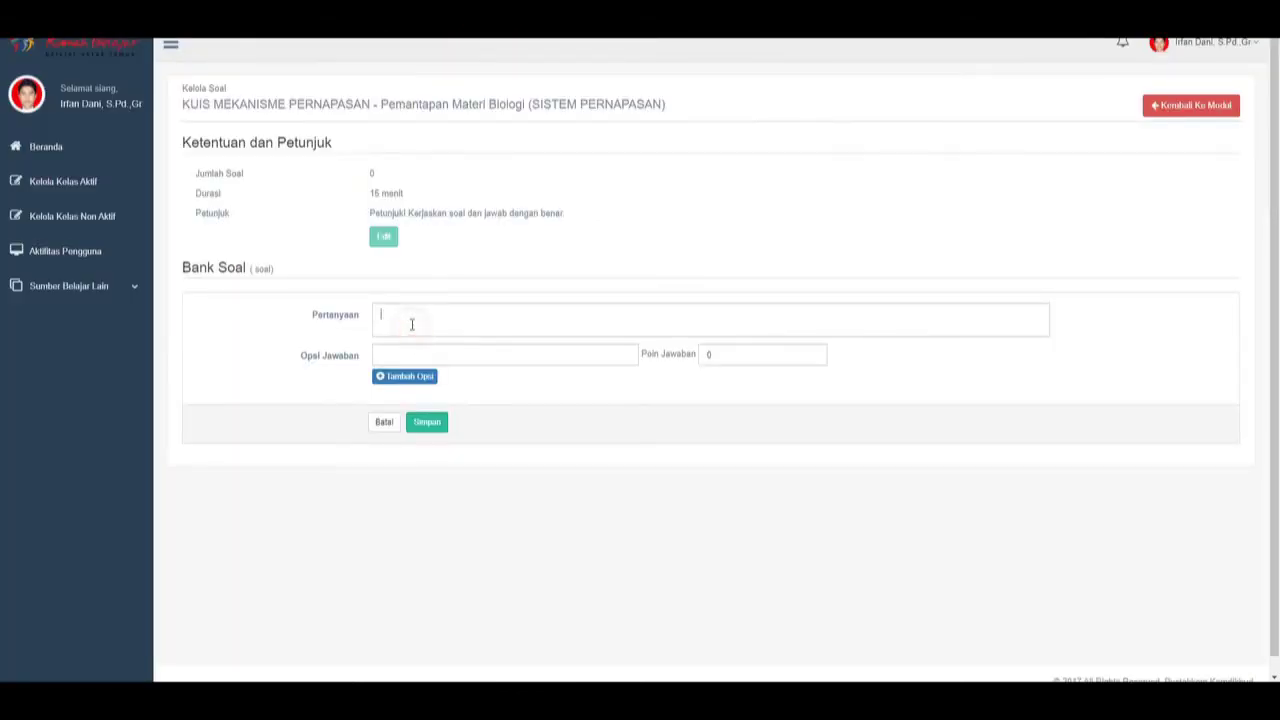
Paste question 13's text as the question and 'Kapasitas minimum paru-paru' as the first answer option.
key(ctrl+v)
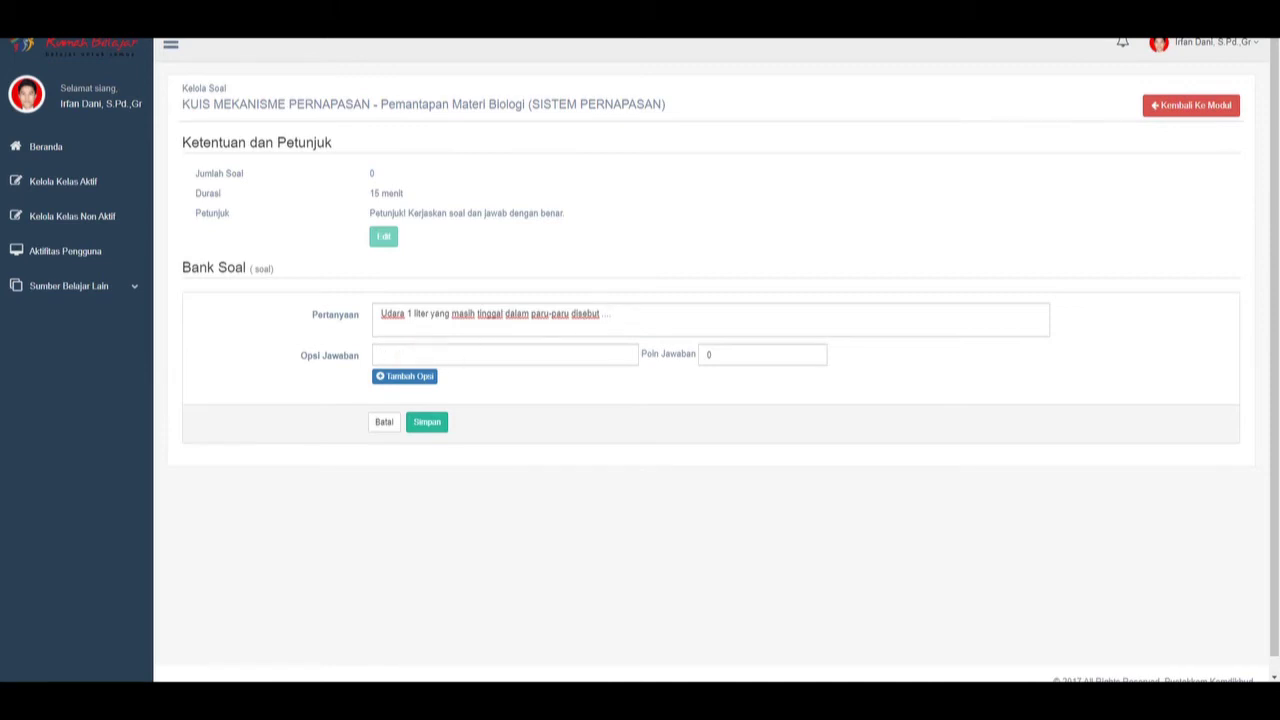
key(alt+Tab)
drag(330, 257, 483, 260)
key(ctrl+c)
key(alt+Tab)
key(ctrl+v)
key(alt+Tab)
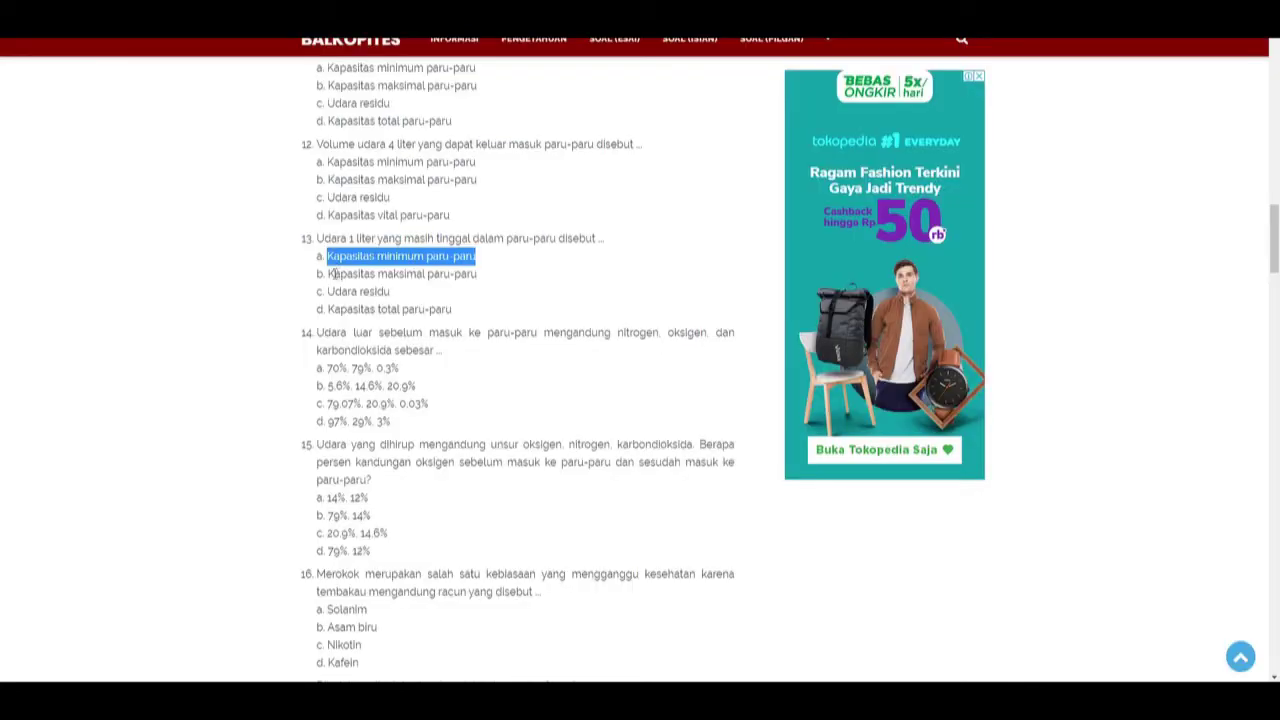
drag(331, 273, 507, 280)
Add 'Kapasitas maksimal paru-paru' as the second answer option.
key(ctrl+c)
key(alt+Tab)
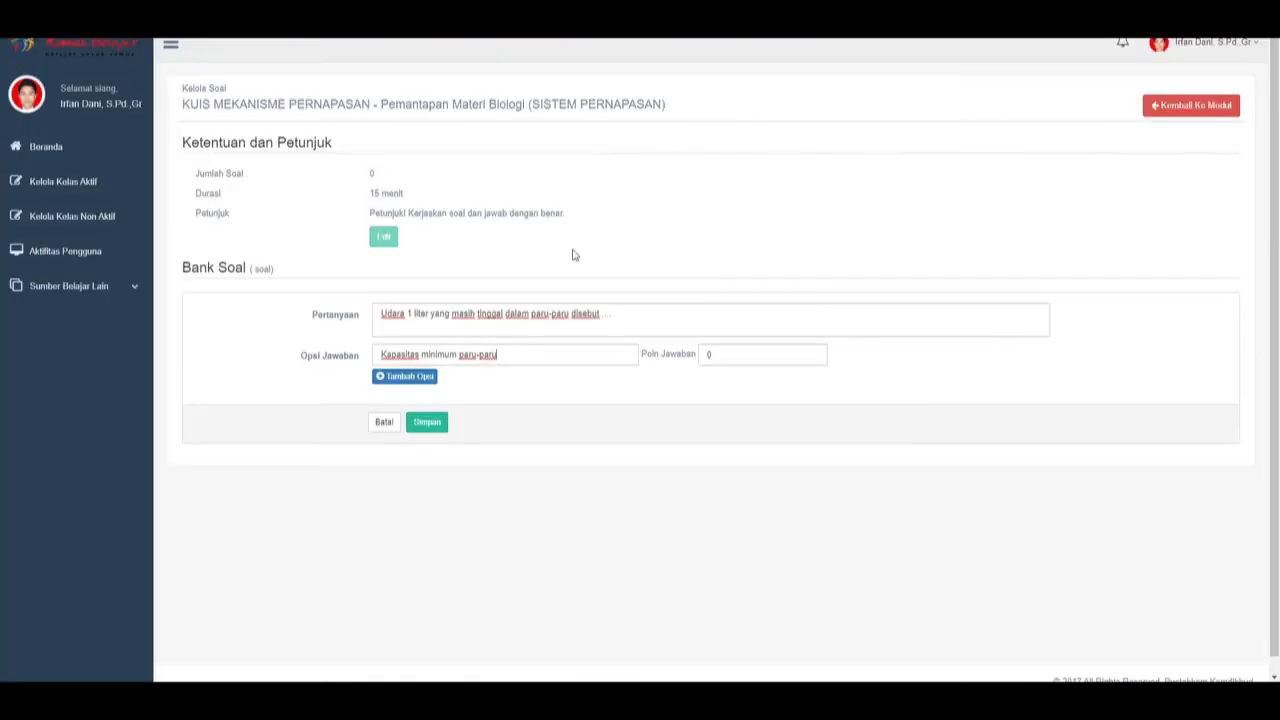
click(432, 376)
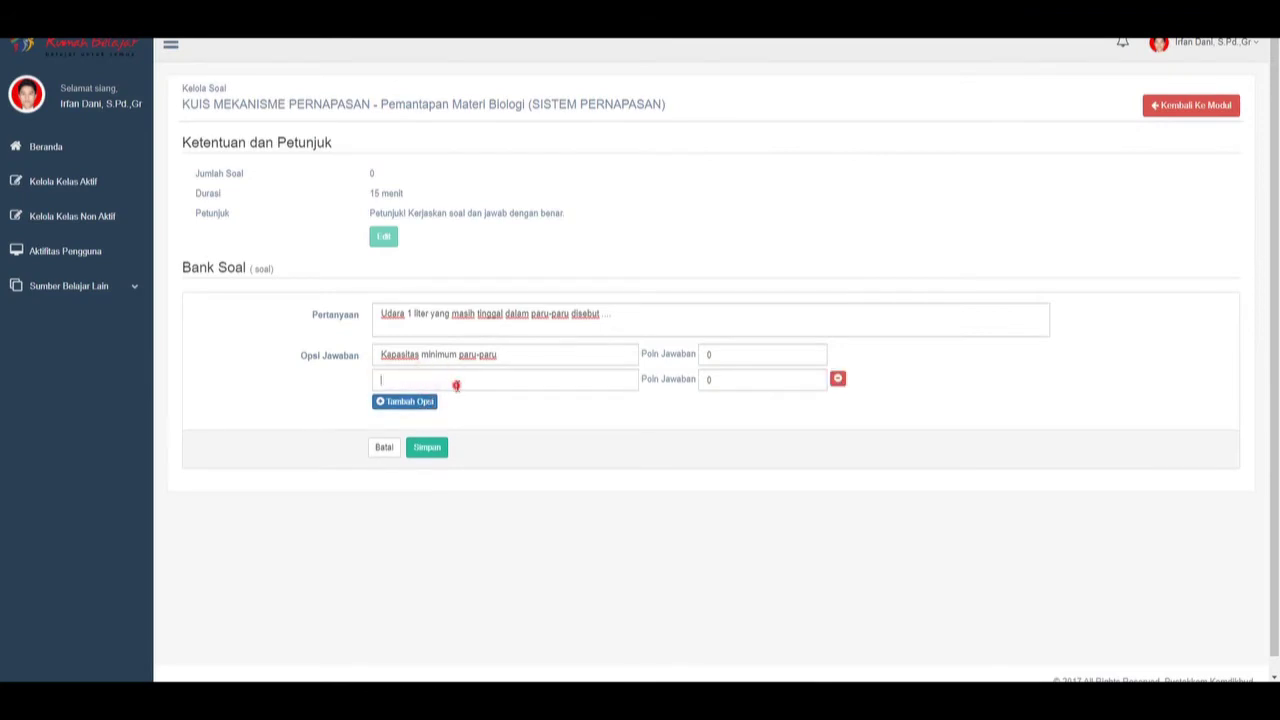
click(455, 380)
key(ctrl+v)
key(alt+Tab)
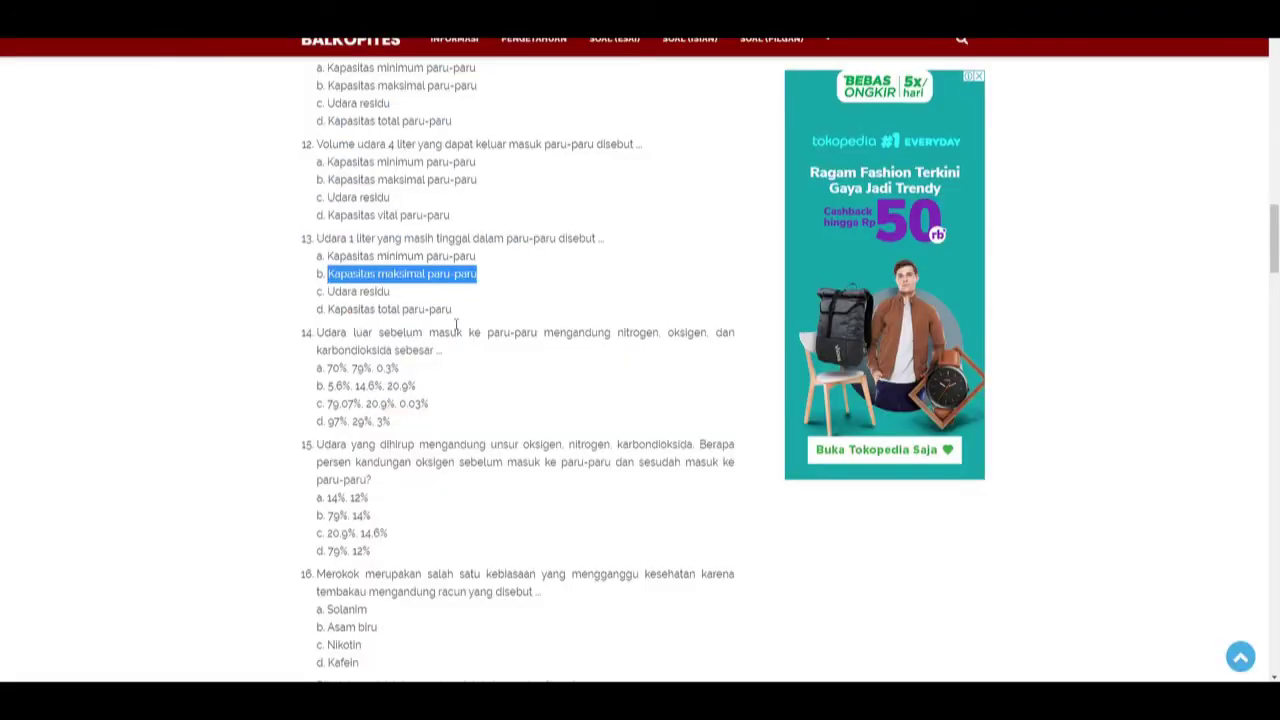
Add 'Udara residu' as the third answer option and create a fourth option row.
drag(325, 291, 398, 292)
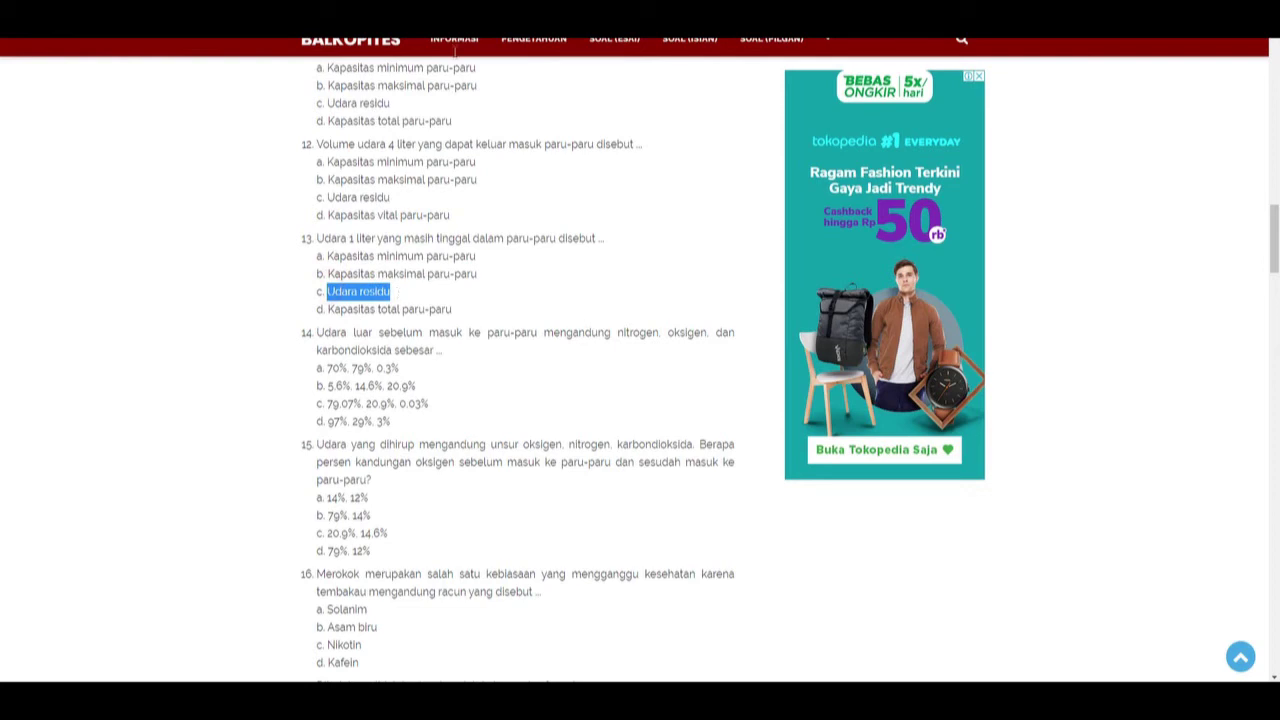
key(alt+Tab)
click(405, 401)
click(445, 406)
key(ctrl+v)
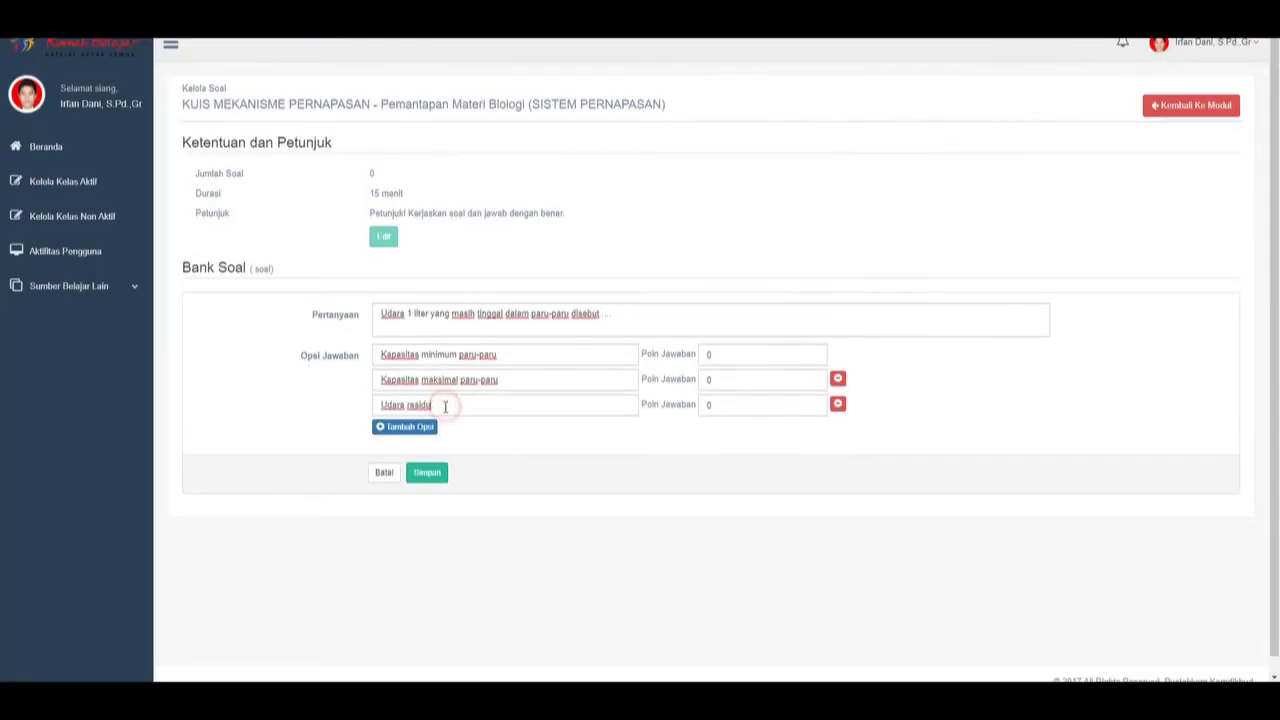
click(405, 426)
Fill the fourth option with 'Kapasitas total paru-paru' and bring up the Notepad answer list.
key(alt+Tab)
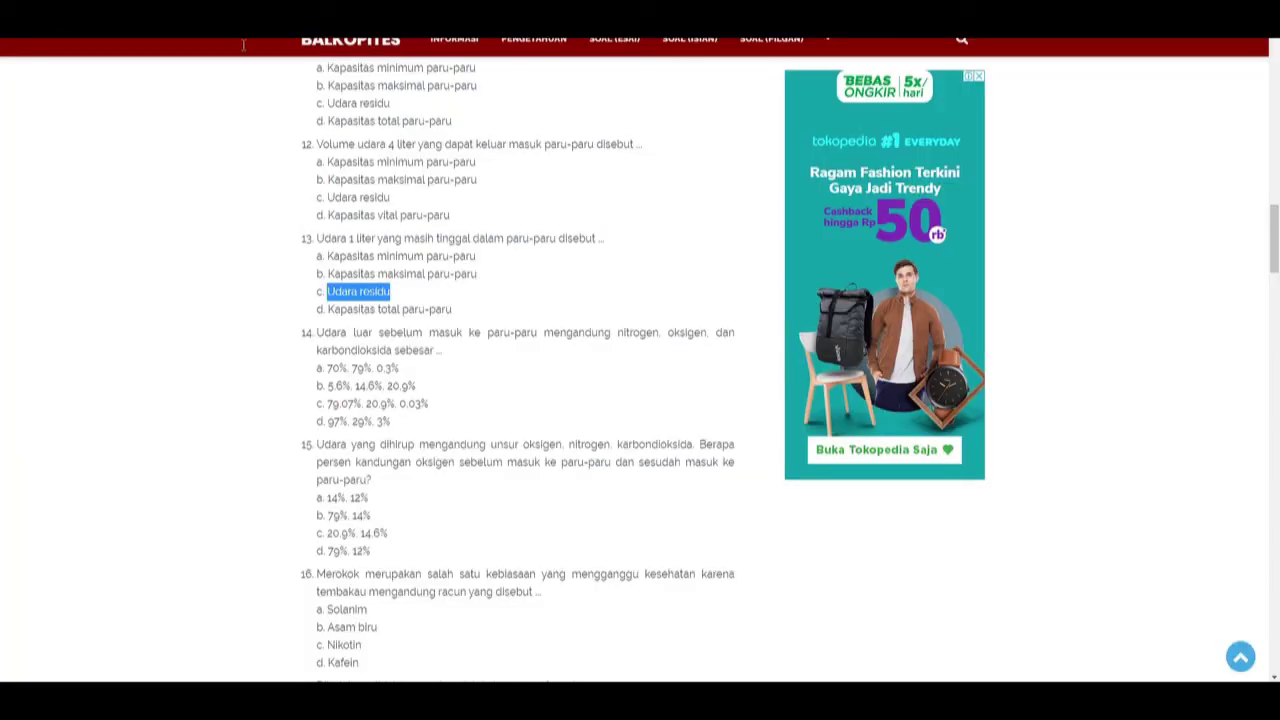
drag(329, 311, 463, 306)
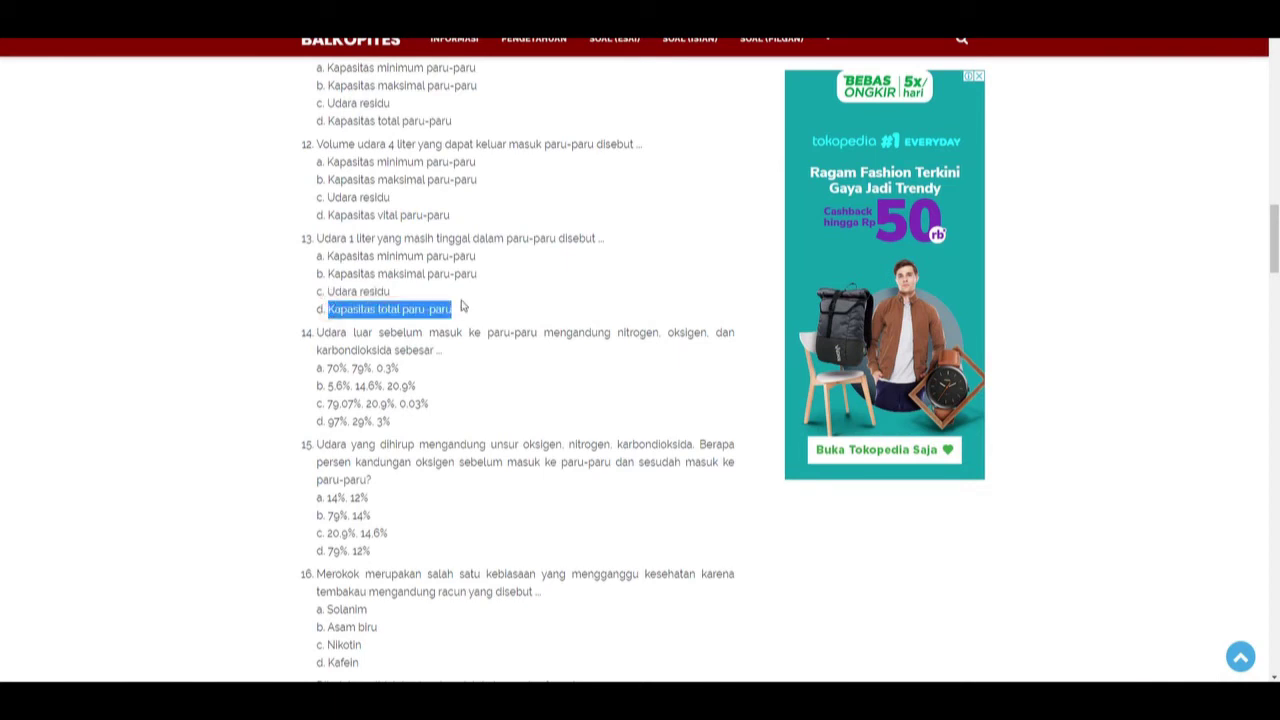
key(alt+Tab)
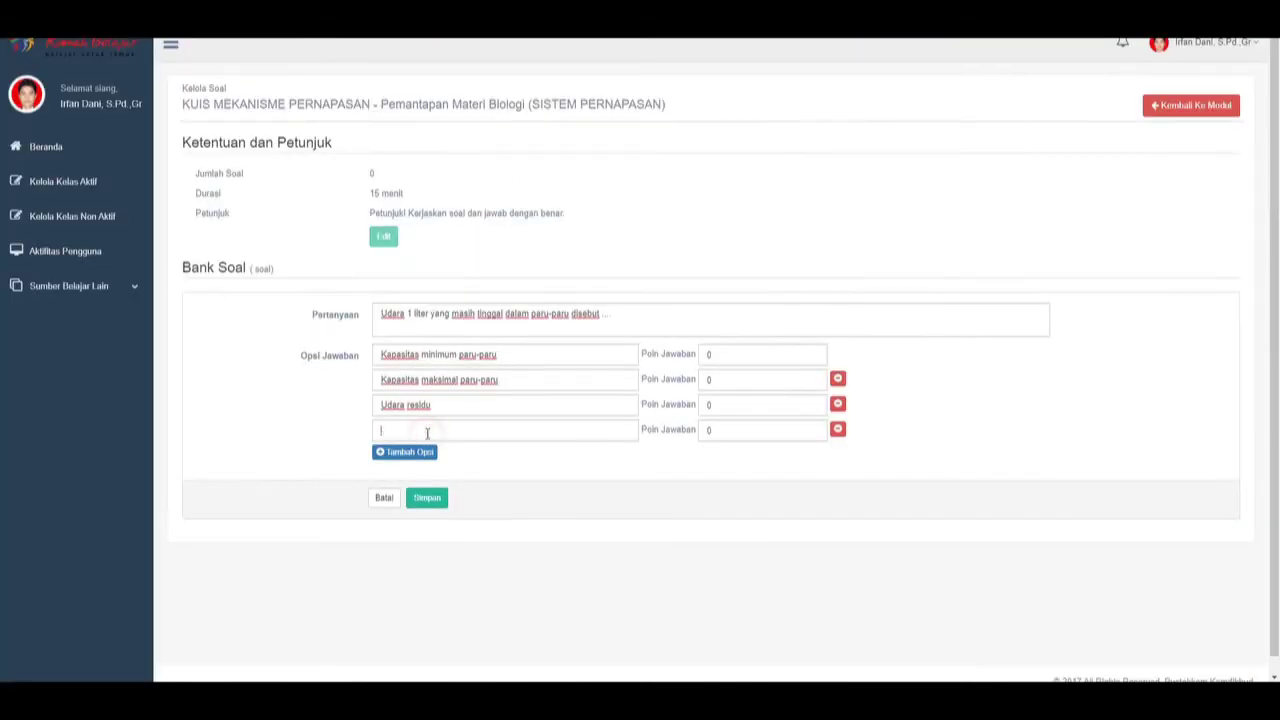
key(ctrl+v)
key(alt+Tab)
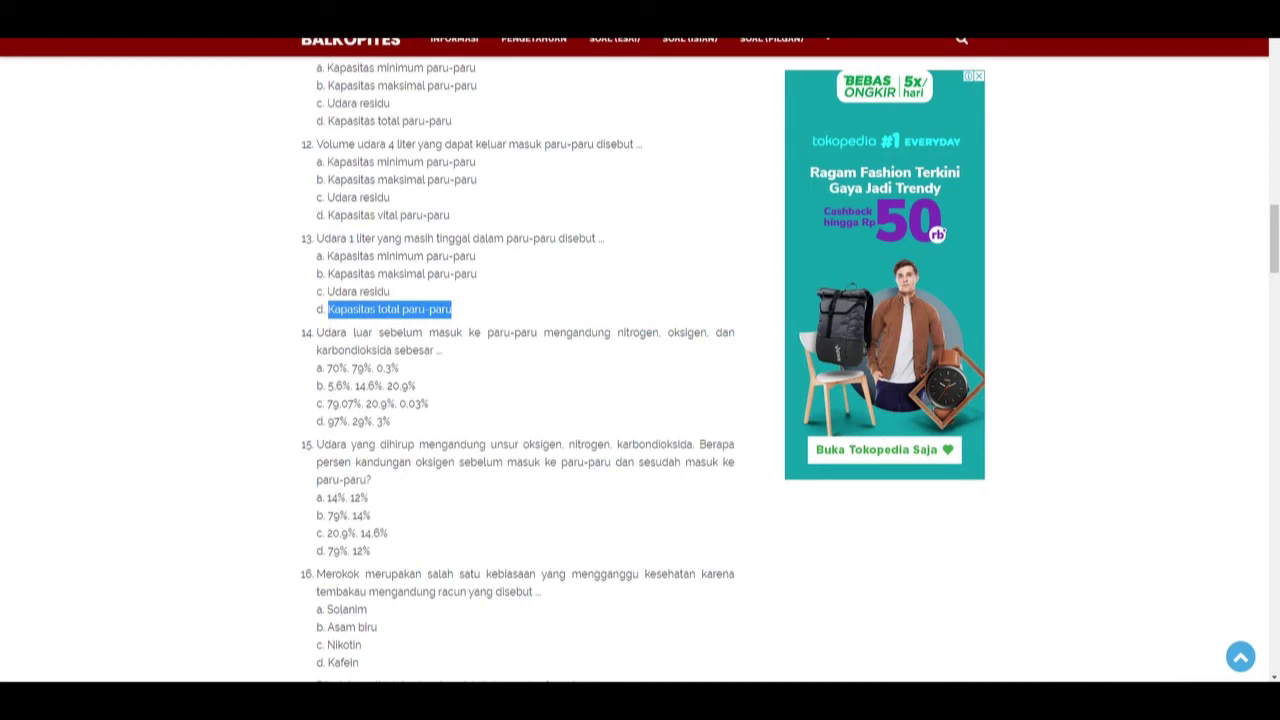
key(alt+Tab)
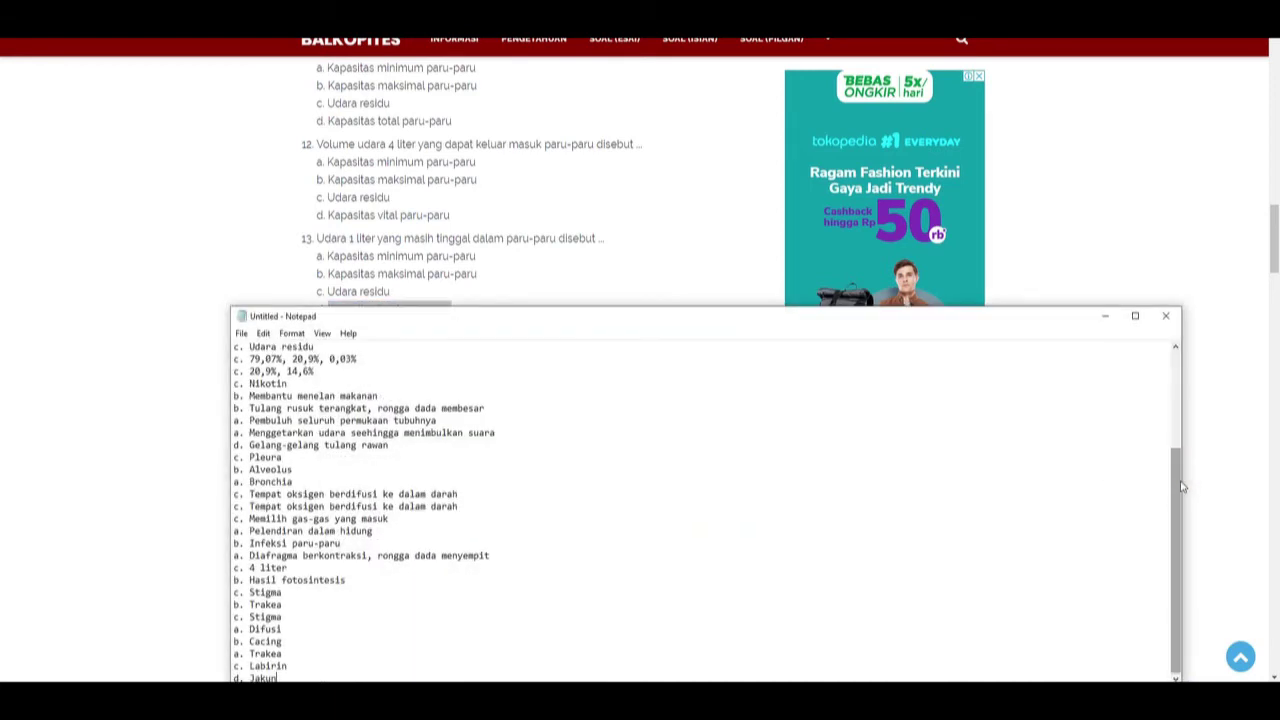
drag(1181, 486, 1181, 440)
click(306, 251)
scroll(1276, 218, down, 5)
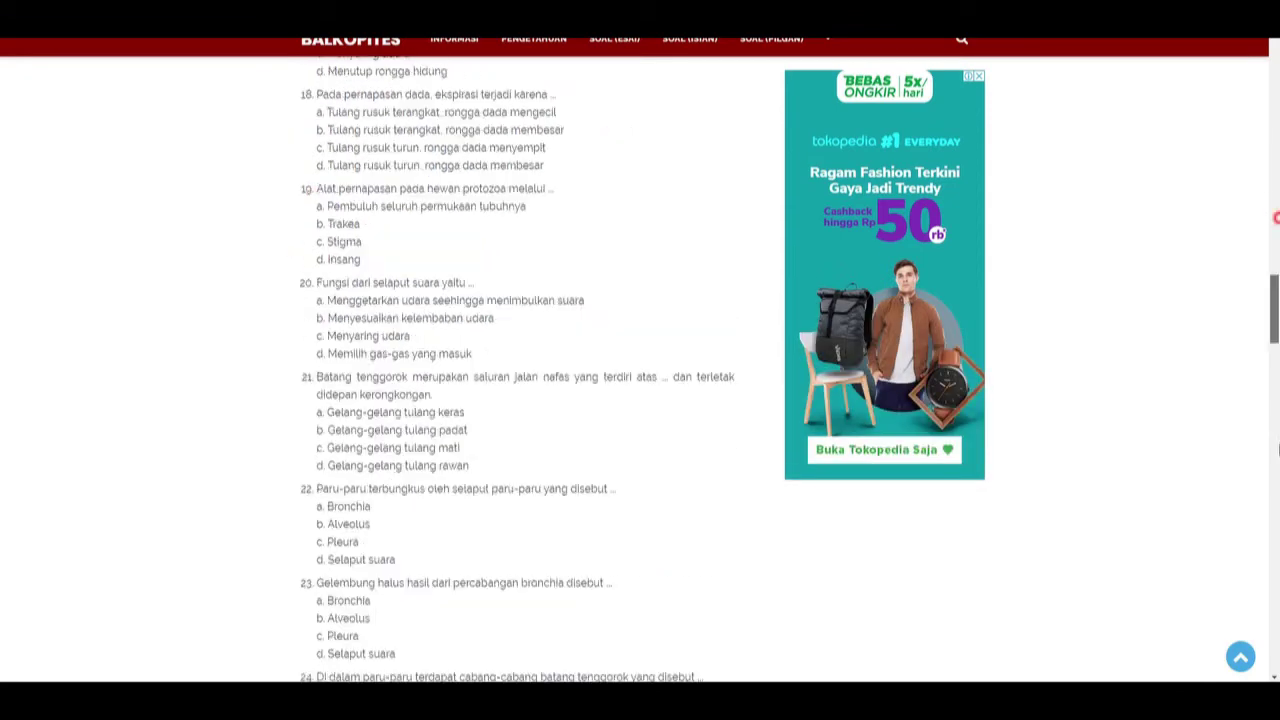
drag(1274, 300, 1272, 530)
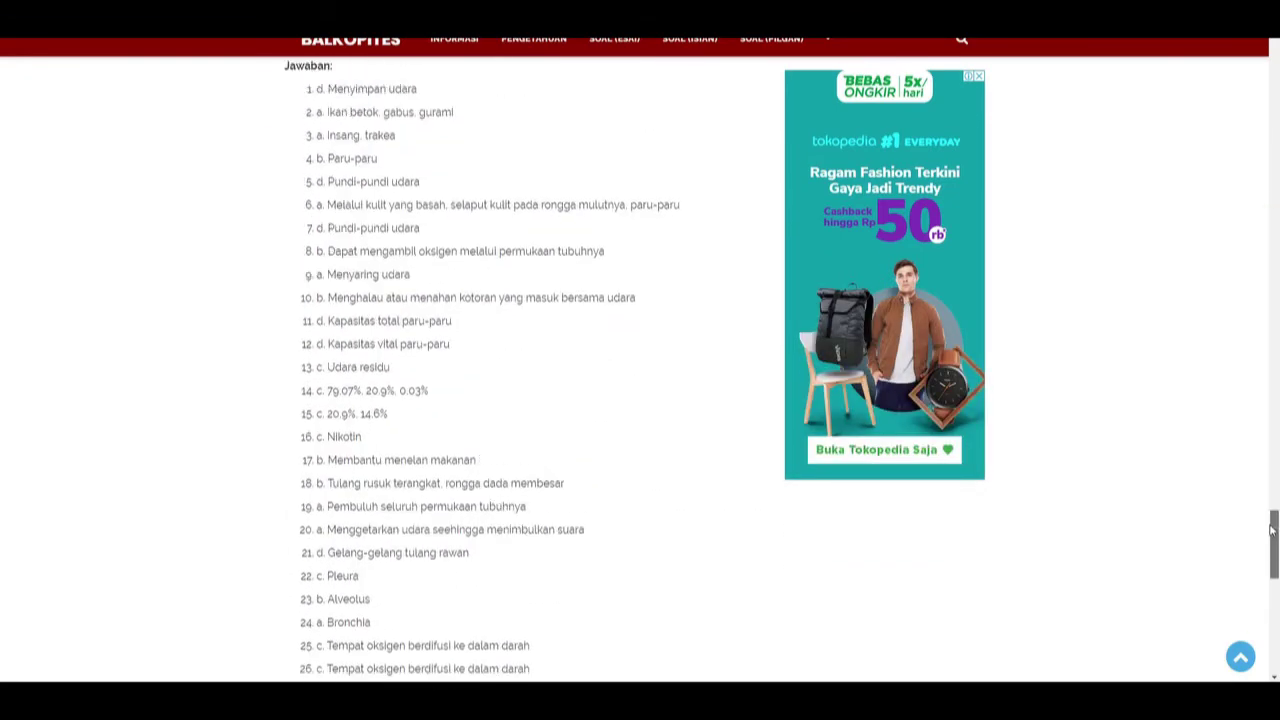
key(alt+Tab)
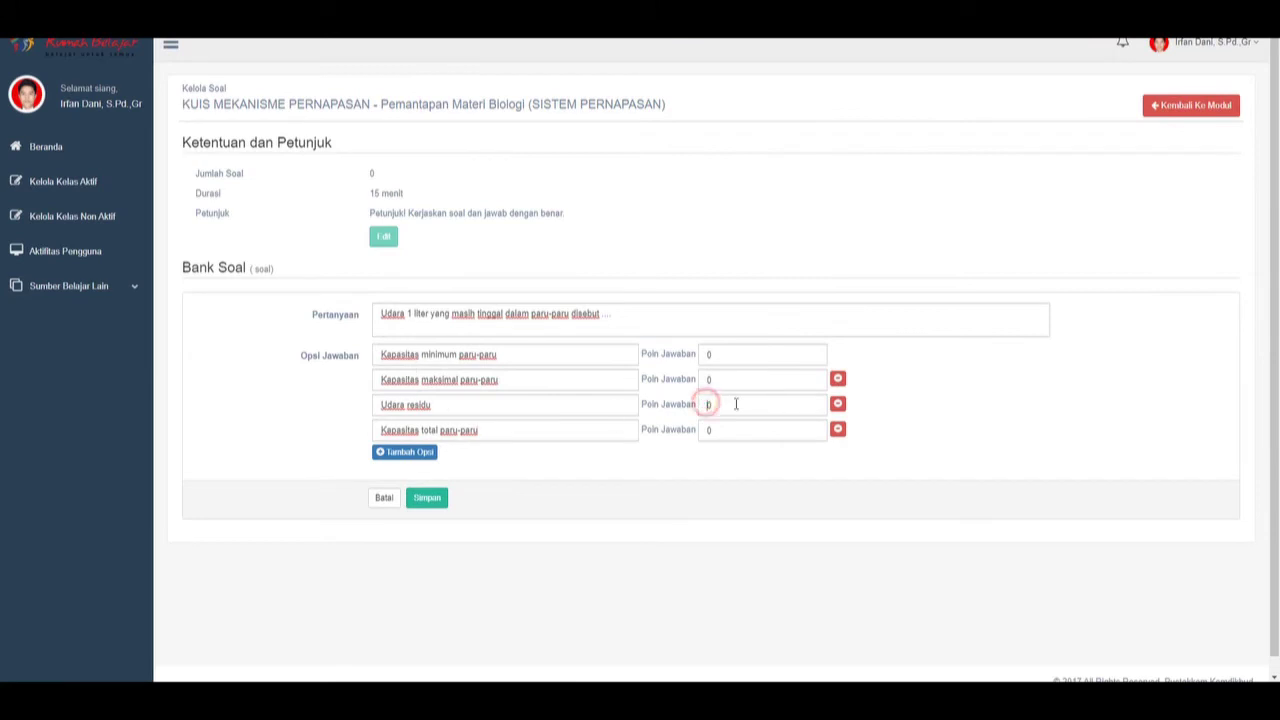
double_click(710, 404)
click(427, 497)
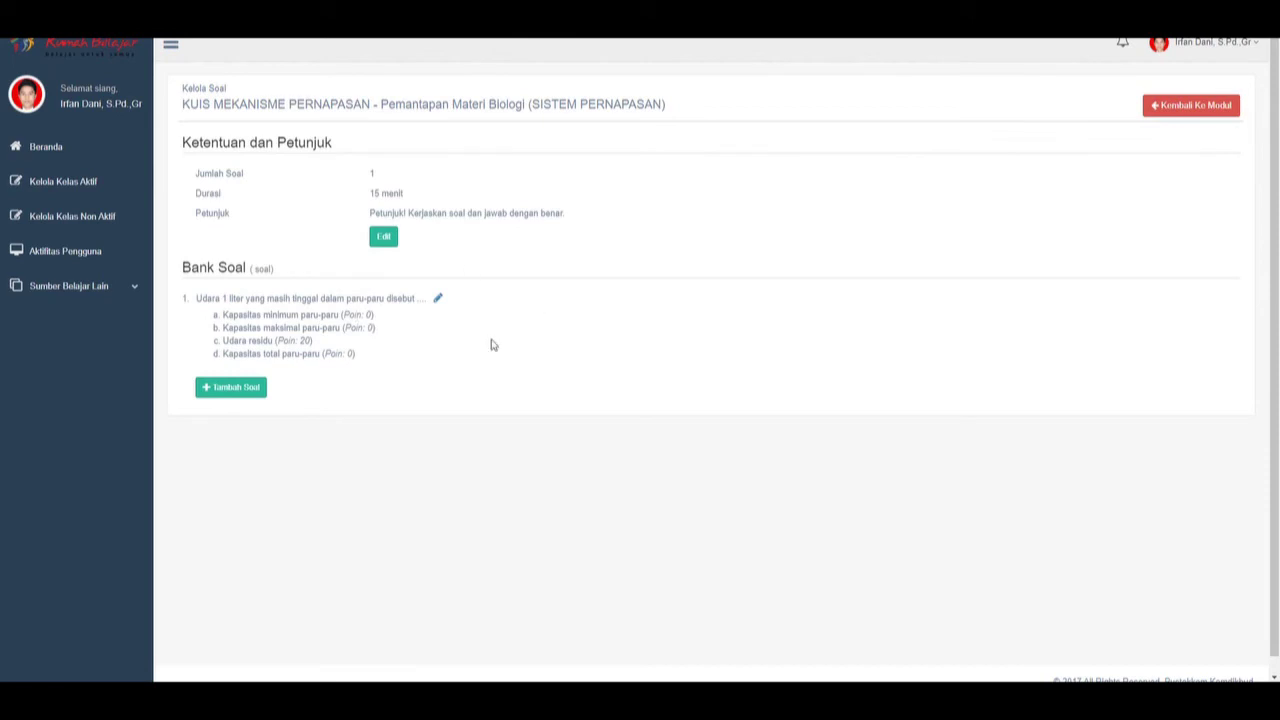
Add a new question with question 18's text, 'Pada pernapasan dada, ekspirasi terjadi karena ...'.
scroll(547, 385, down, 1)
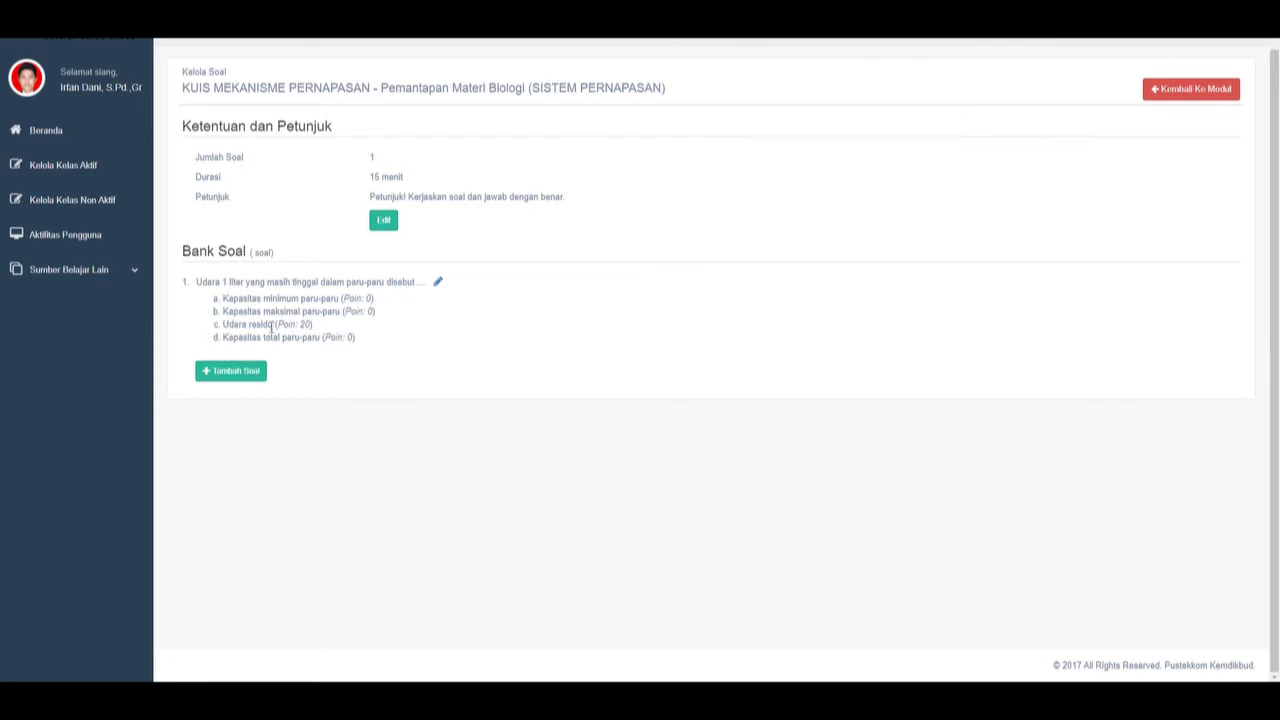
click(250, 372)
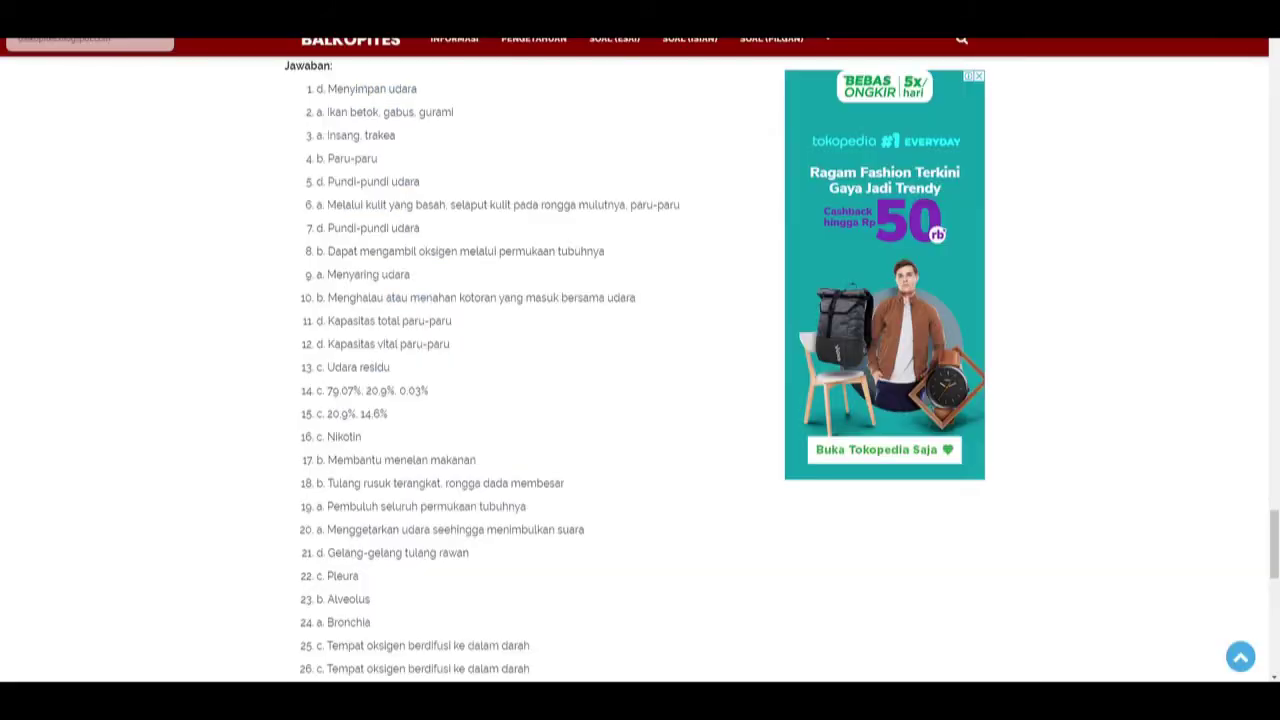
drag(1277, 530, 1277, 305)
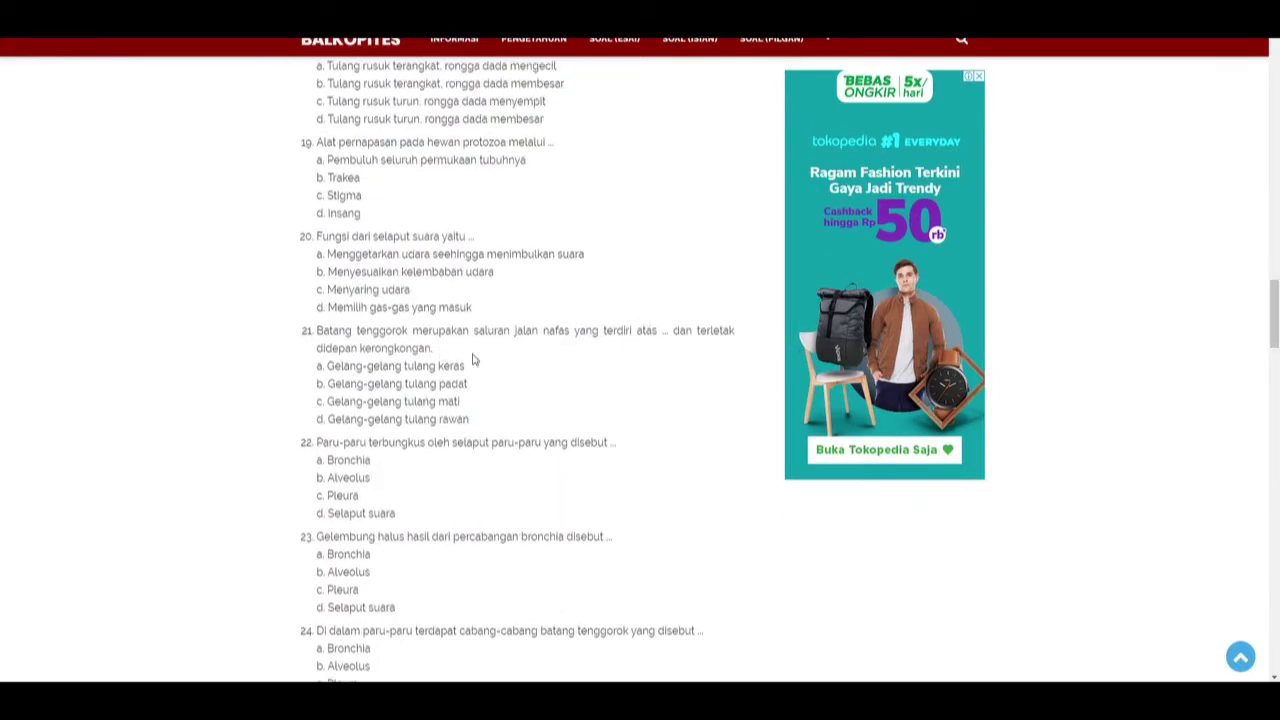
scroll(474, 360, up, 2)
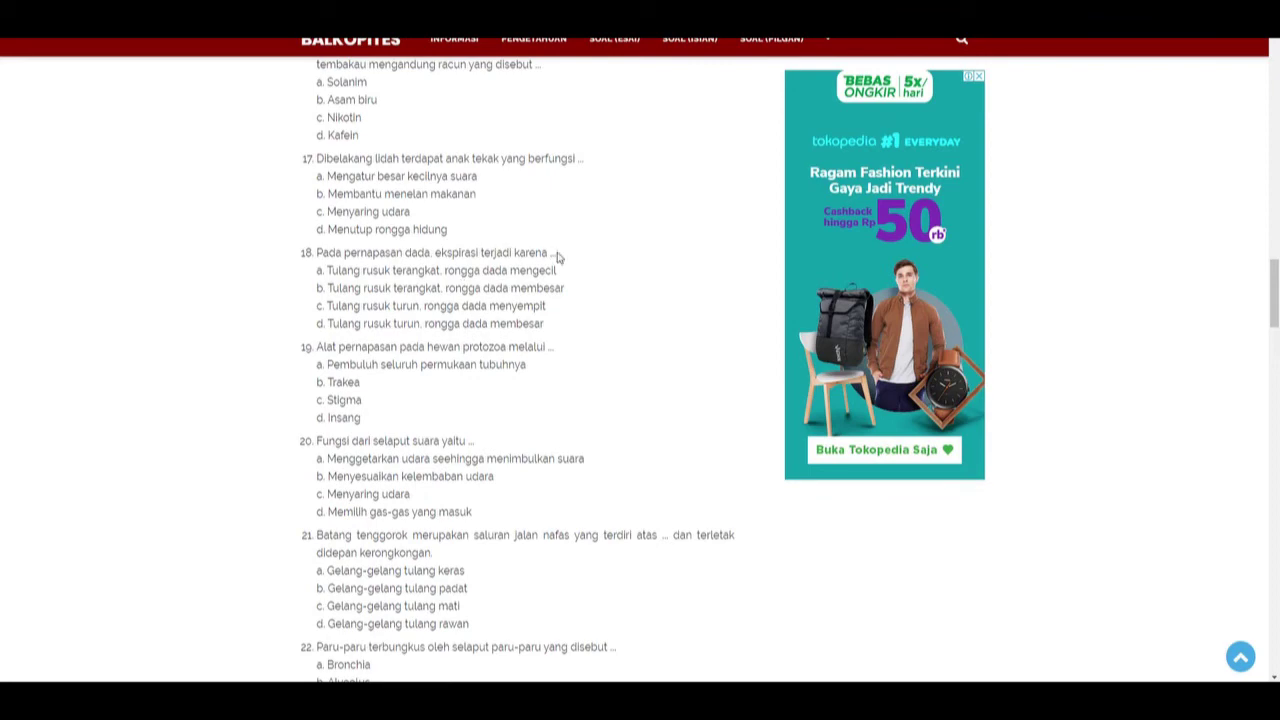
drag(557, 257, 319, 262)
key(ctrl+c)
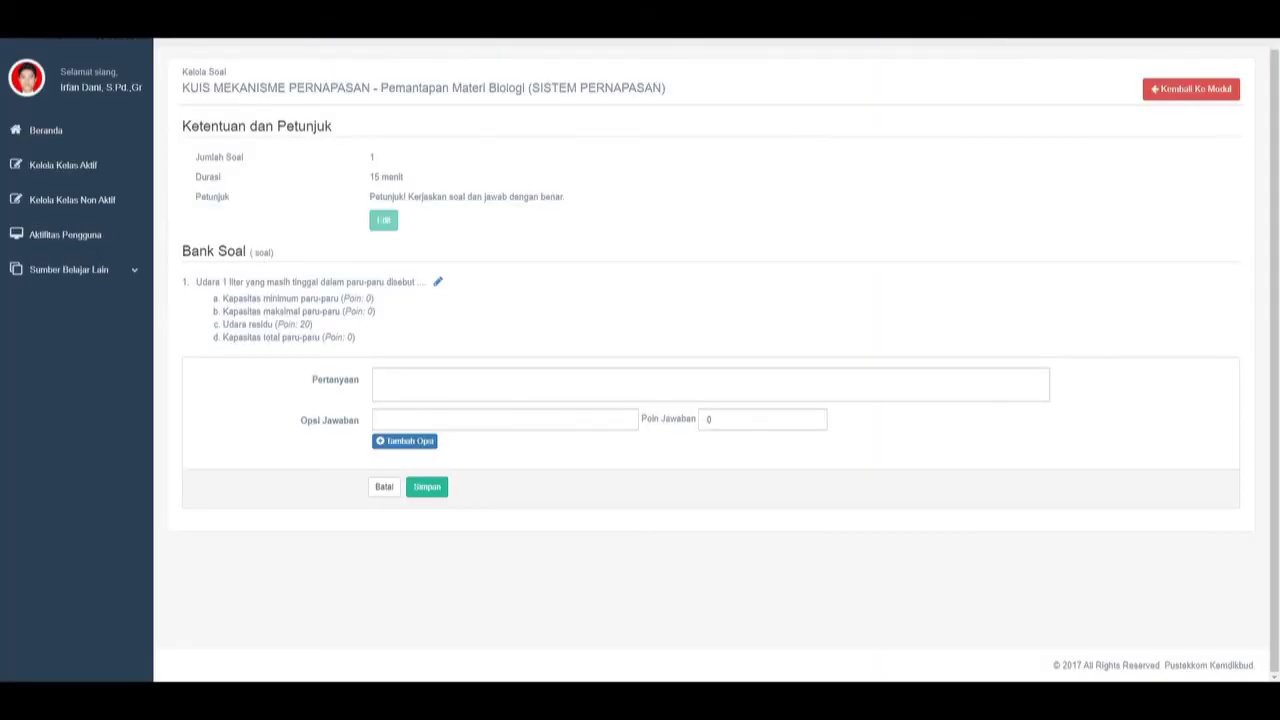
click(397, 389)
key(ctrl+v)
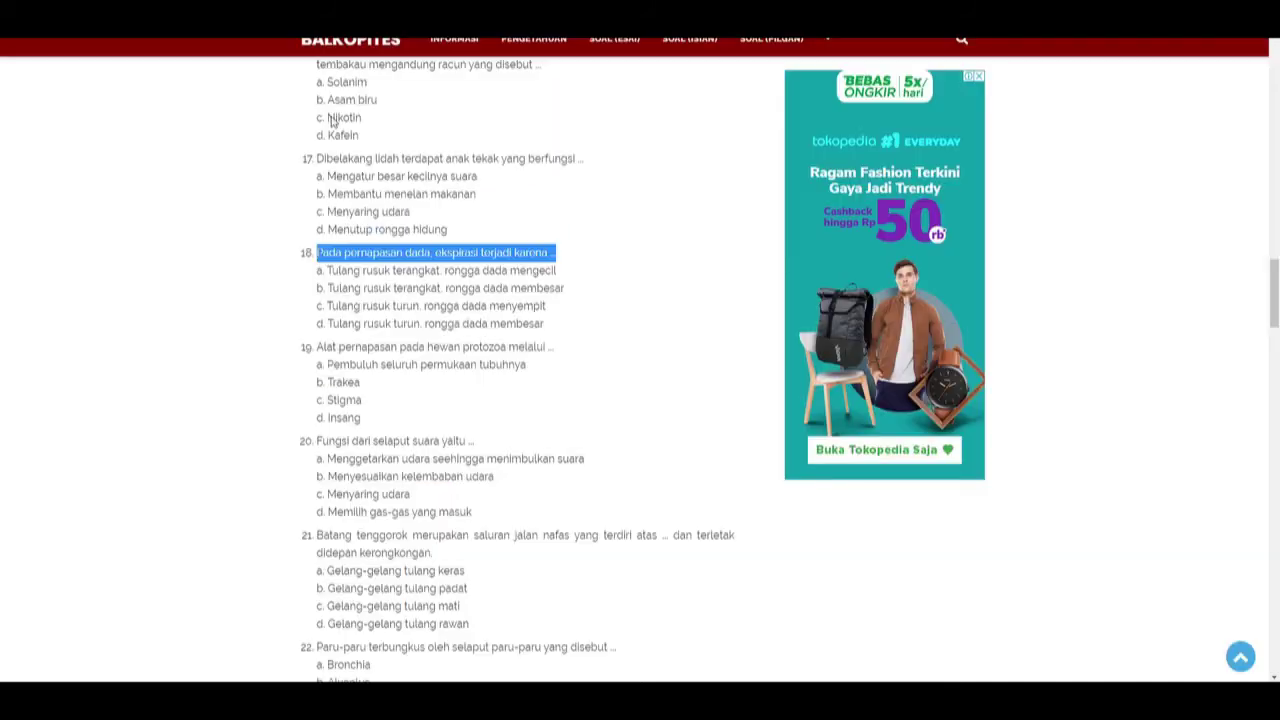
Paste Balkopites options a and b, including 'Tulang rusuk terangkat, rongga dada membesar', as the first two answers.
drag(556, 271, 330, 272)
key(ctrl+c)
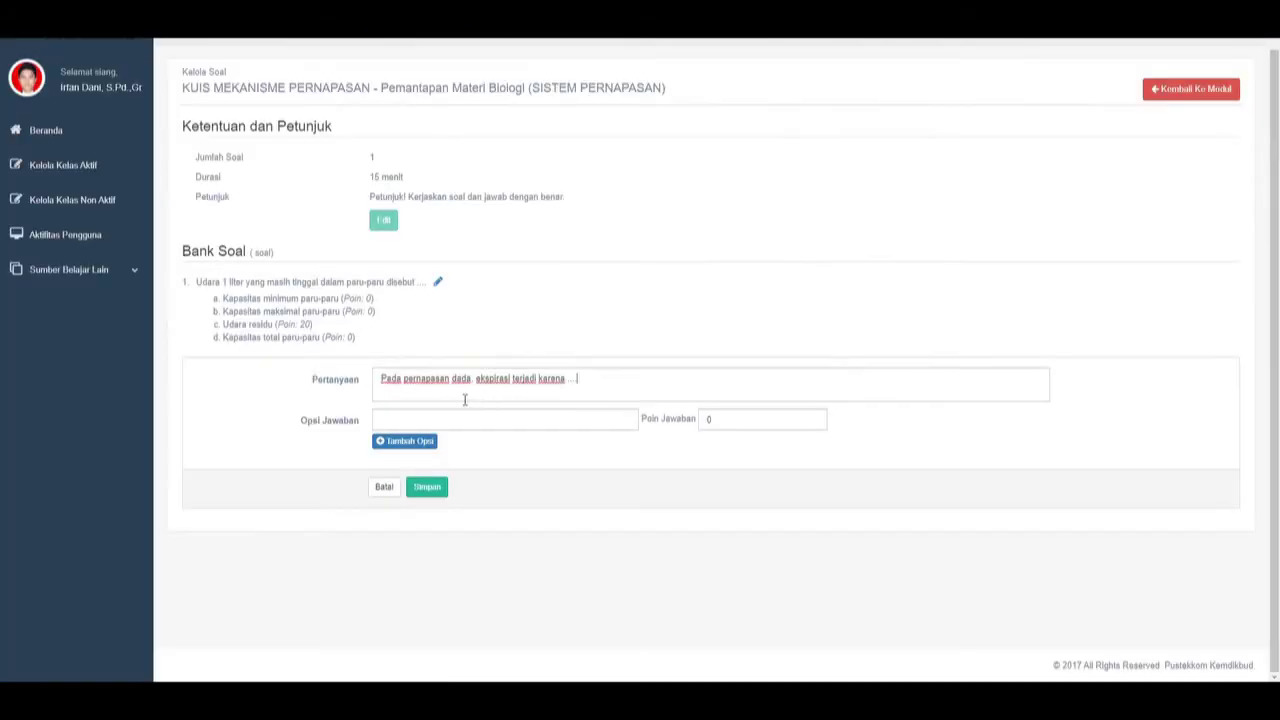
click(440, 420)
key(ctrl+v)
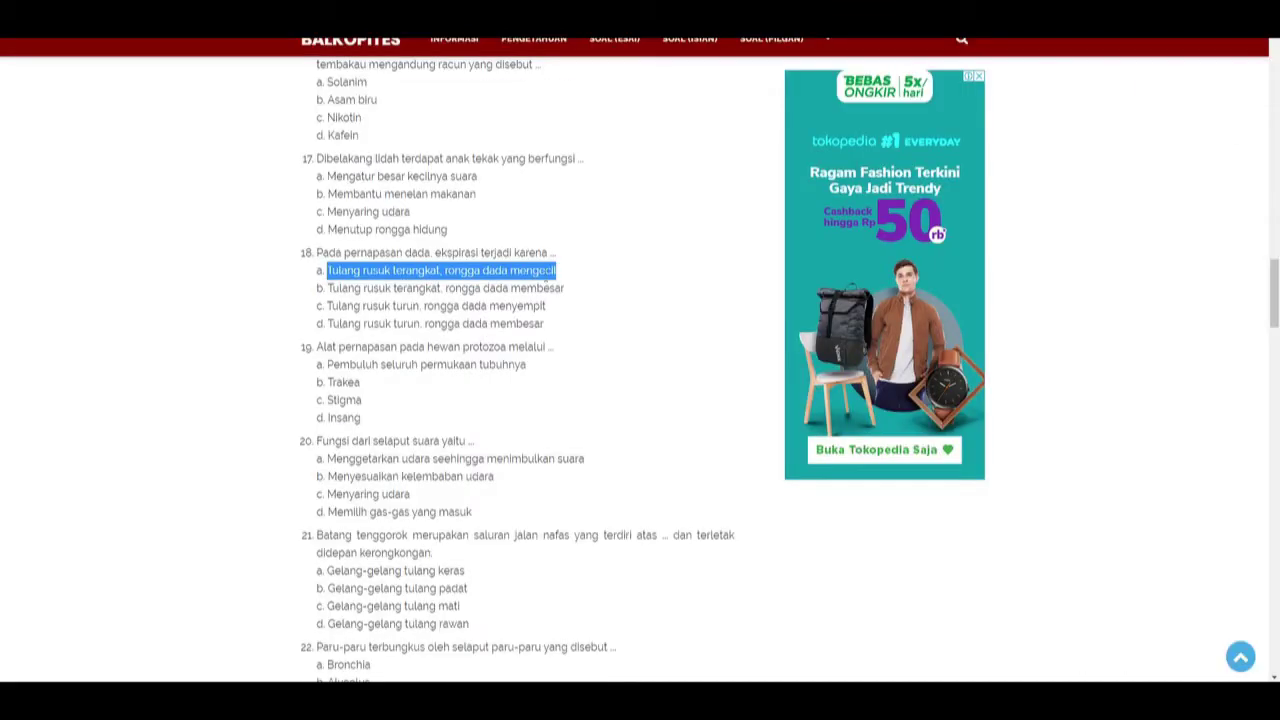
drag(568, 288, 330, 298)
key(ctrl+c)
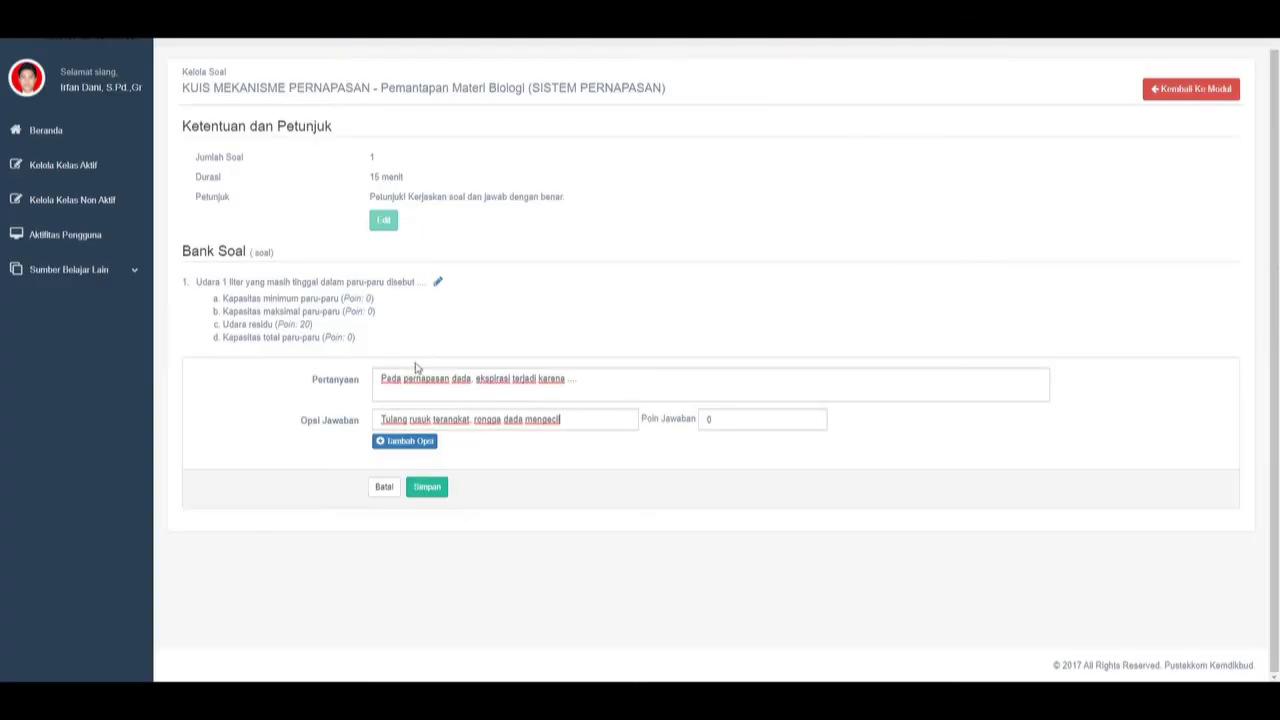
click(420, 443)
click(440, 445)
key(ctrl+v)
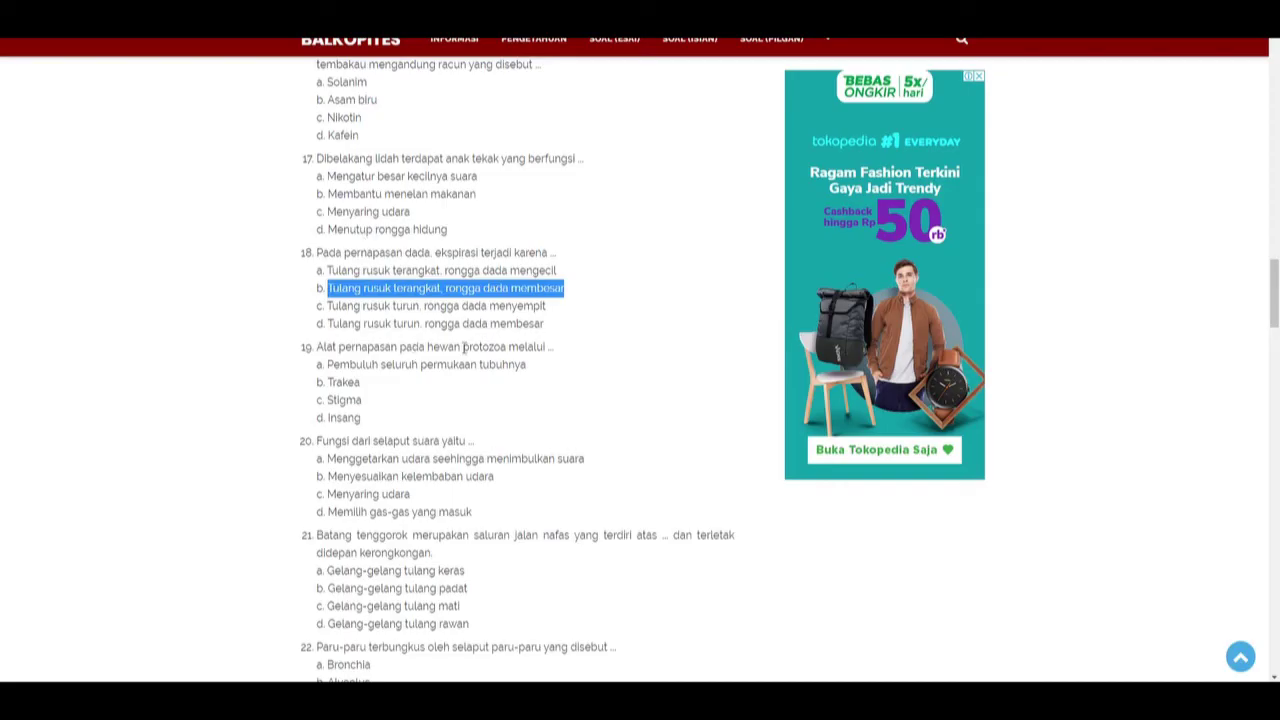
Add Balkopites options c and d as the third and fourth answers.
drag(545, 305, 331, 306)
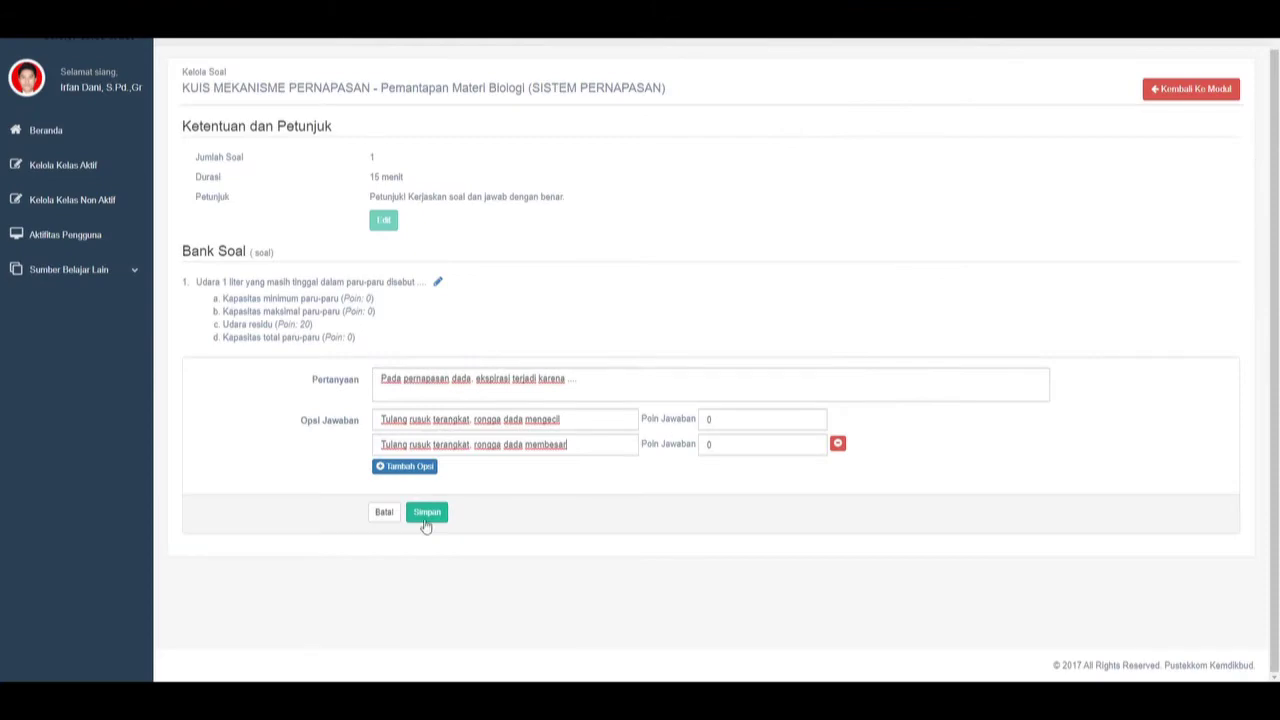
click(400, 465)
click(400, 470)
text(Tulang rusuk turun, rongga dada menyempit)
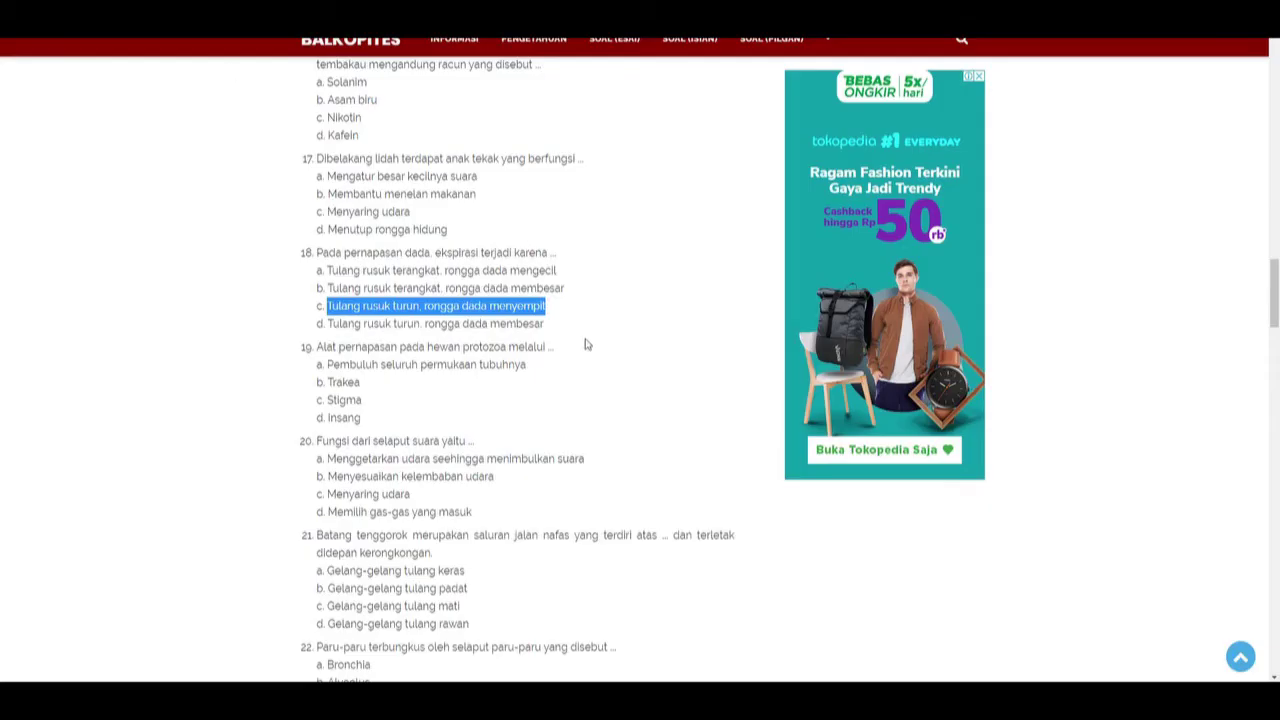
drag(545, 324, 328, 336)
key(ctrl+c)
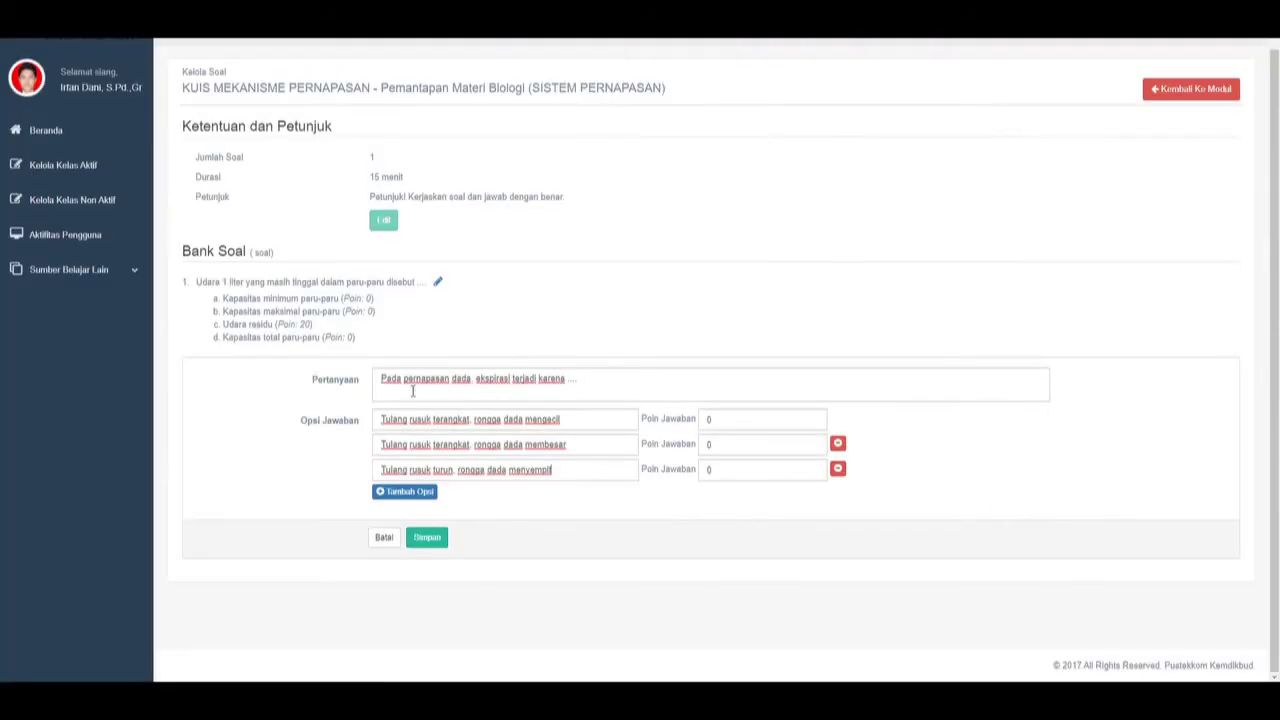
click(408, 491)
click(435, 494)
key(ctrl+v)
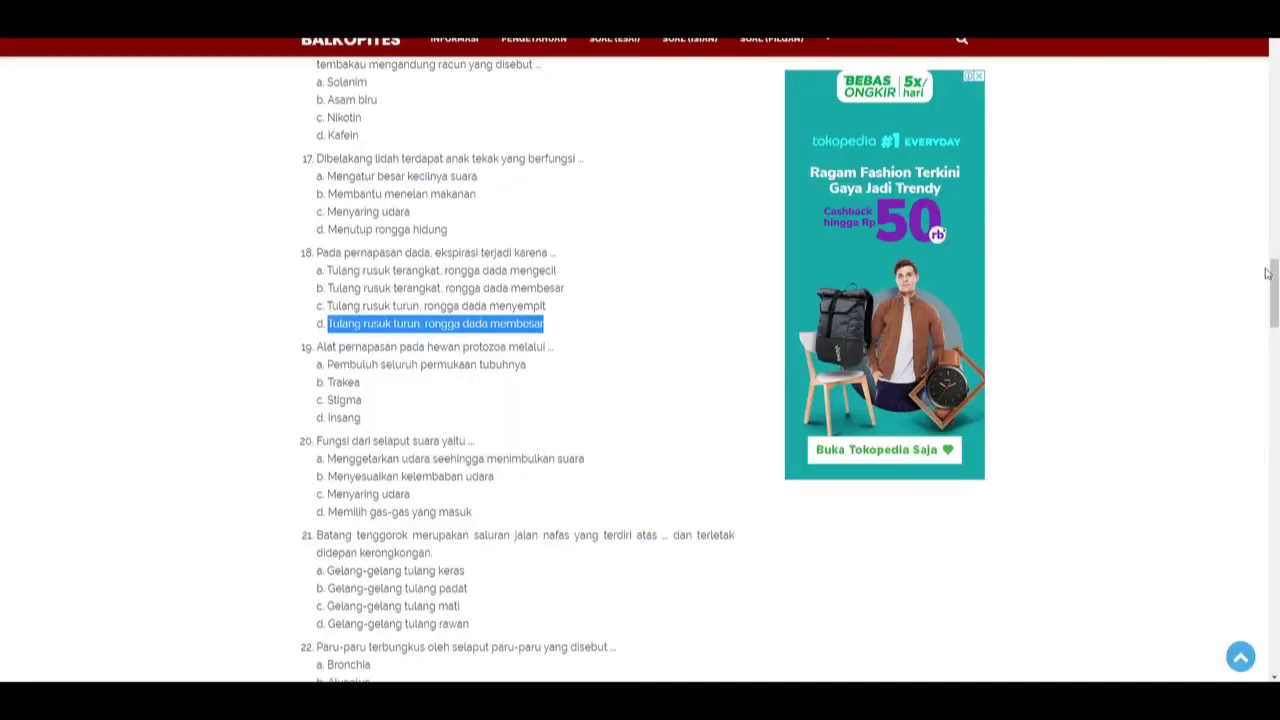
Give option b 20 points and save question 2 to the Bank Soal.
mouse_move(1272, 290)
mouse_down()
mouse_move(1274, 567)
mouse_move(1274, 300)
mouse_up()
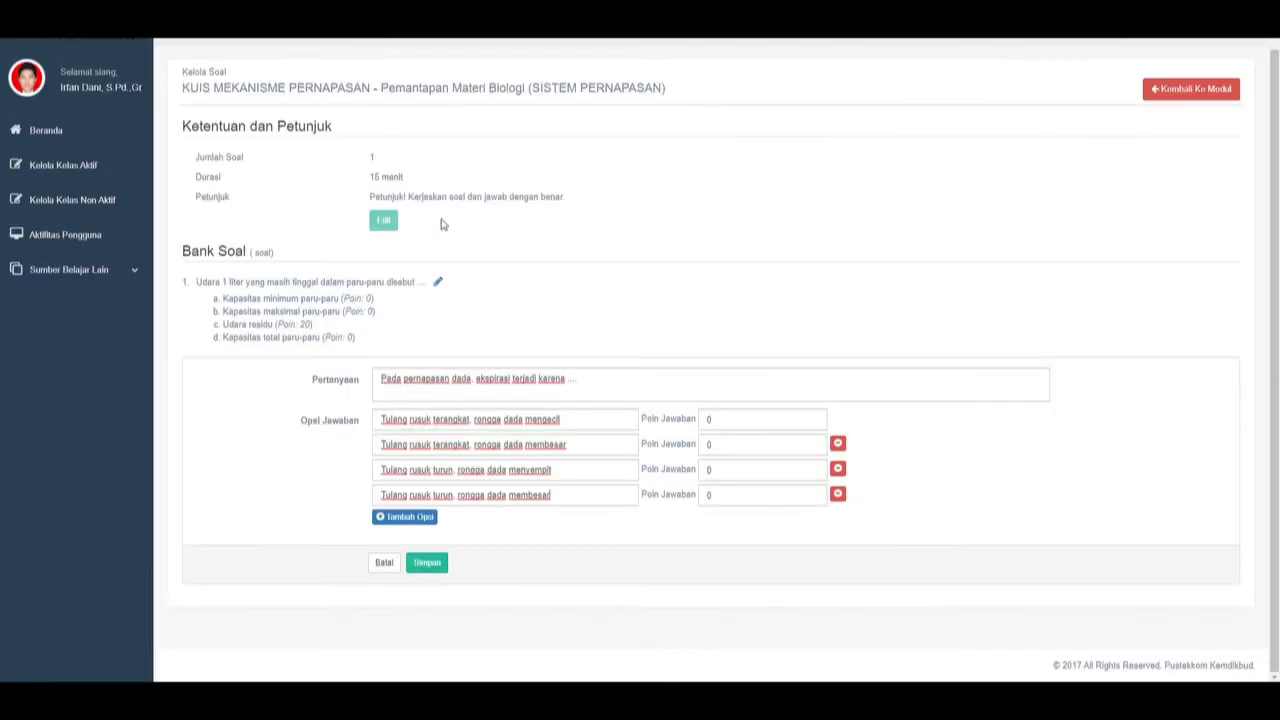
double_click(752, 444)
text(20)
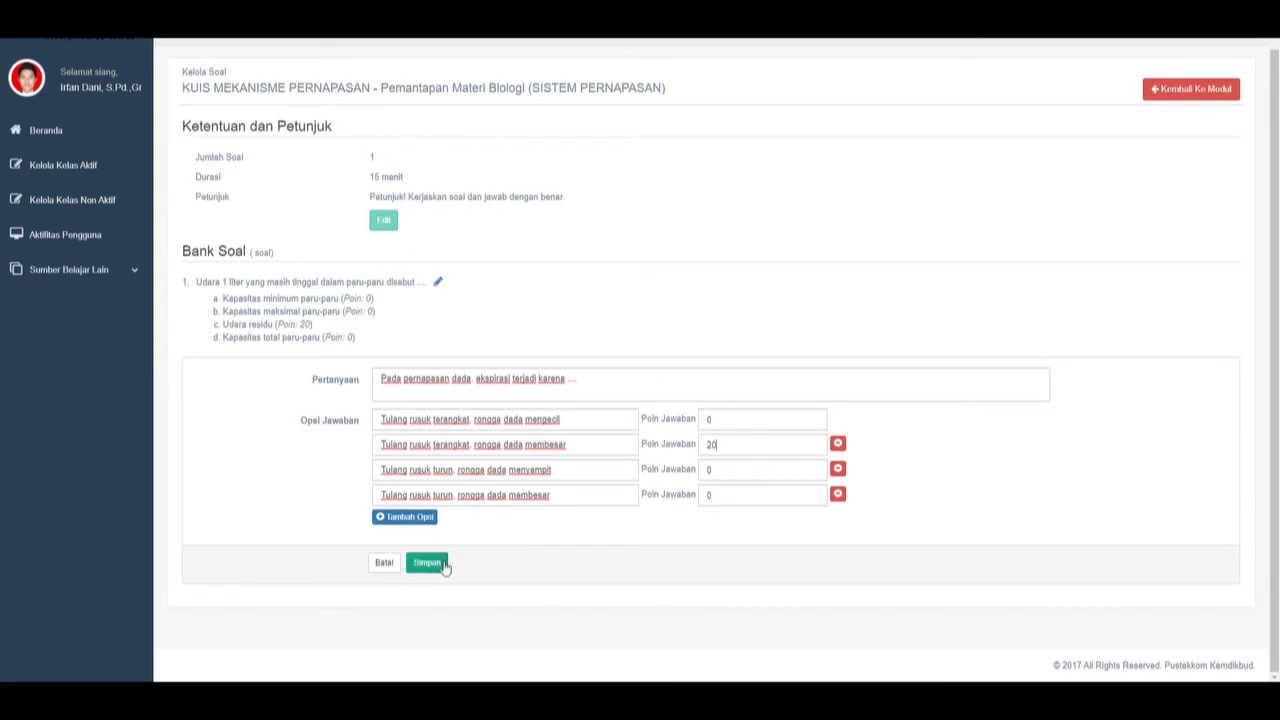
click(427, 563)
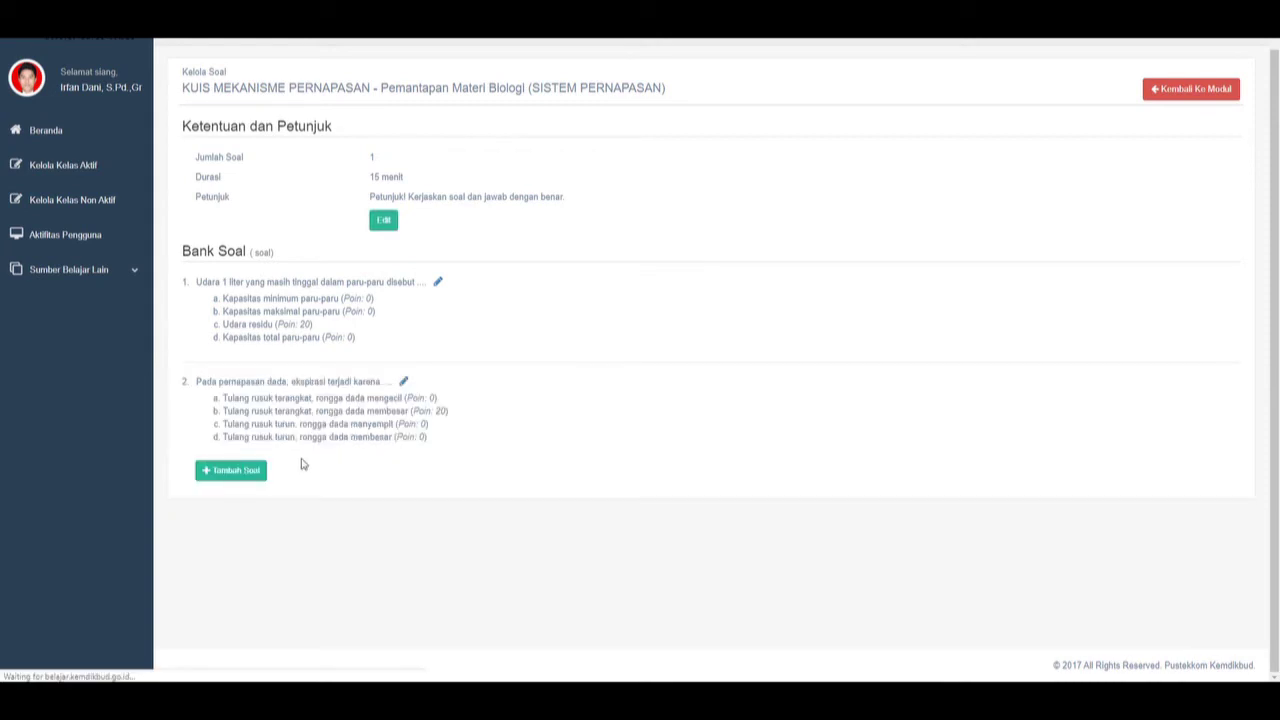
Start a third question and paste question 15's text about oxygen in inhaled air.
click(231, 470)
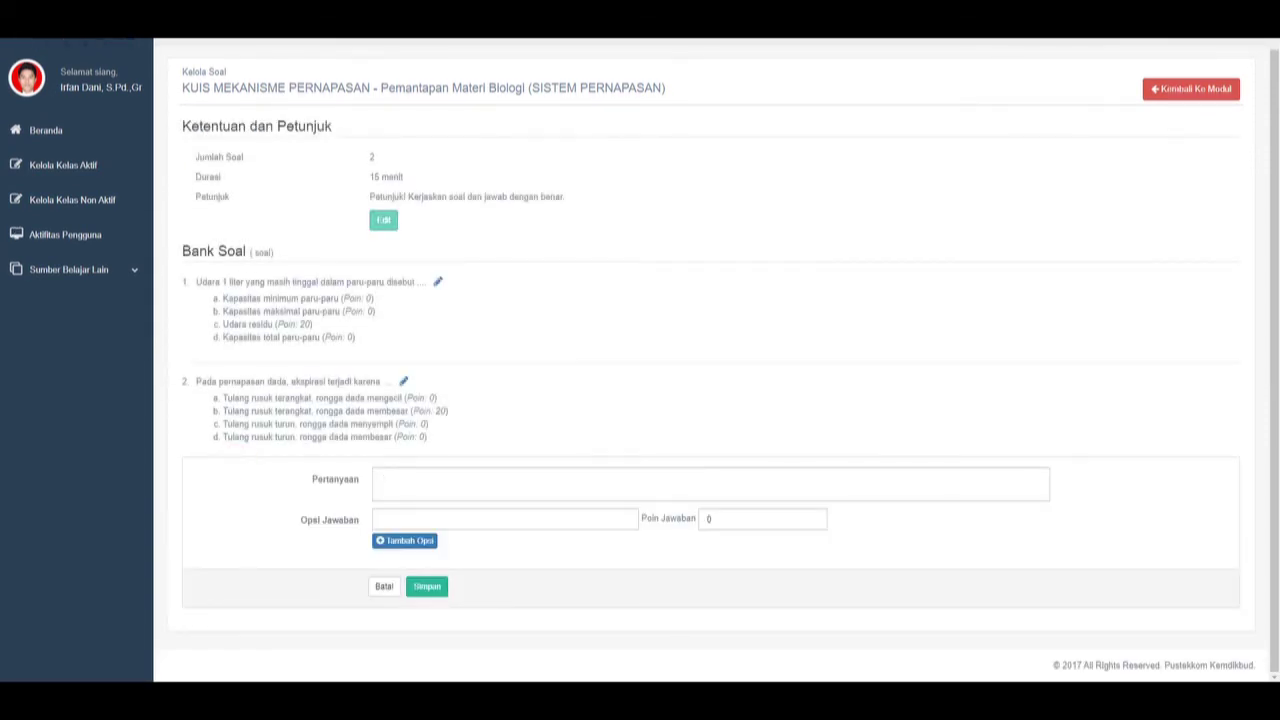
key(ctrl+Tab)
scroll(530, 320, down, 3)
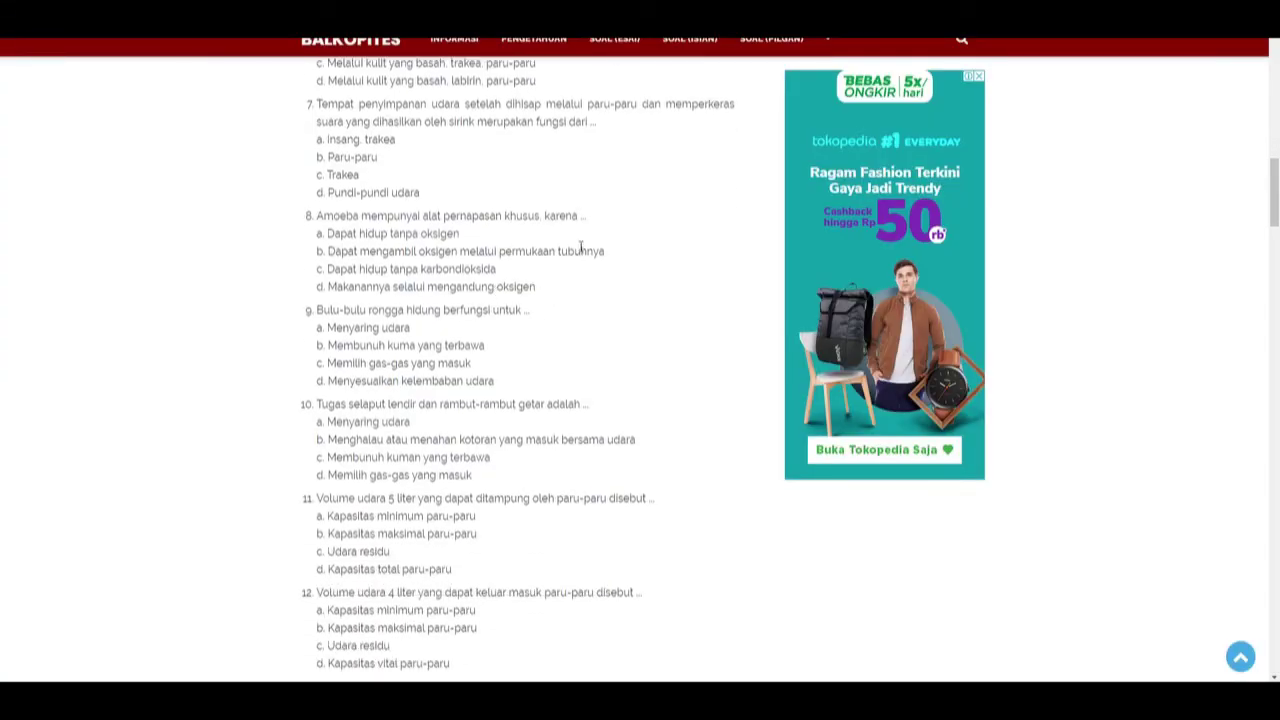
scroll(649, 416, down, 7)
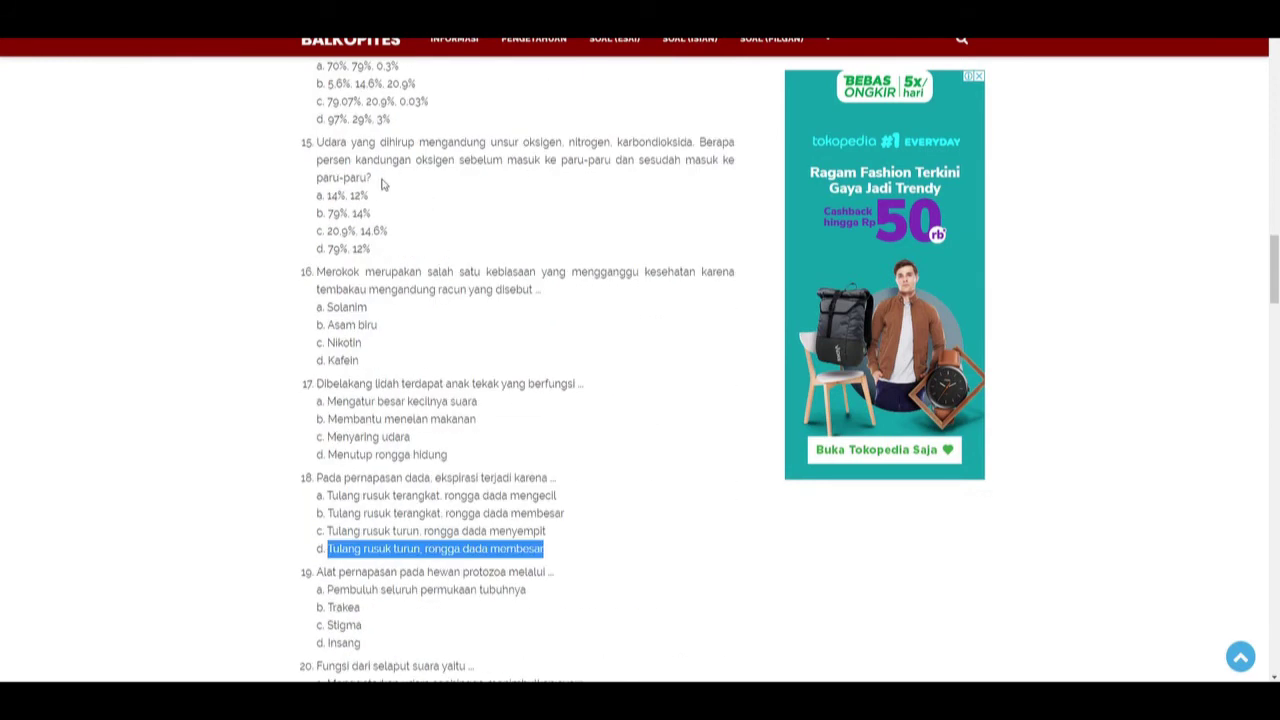
drag(379, 183, 313, 146)
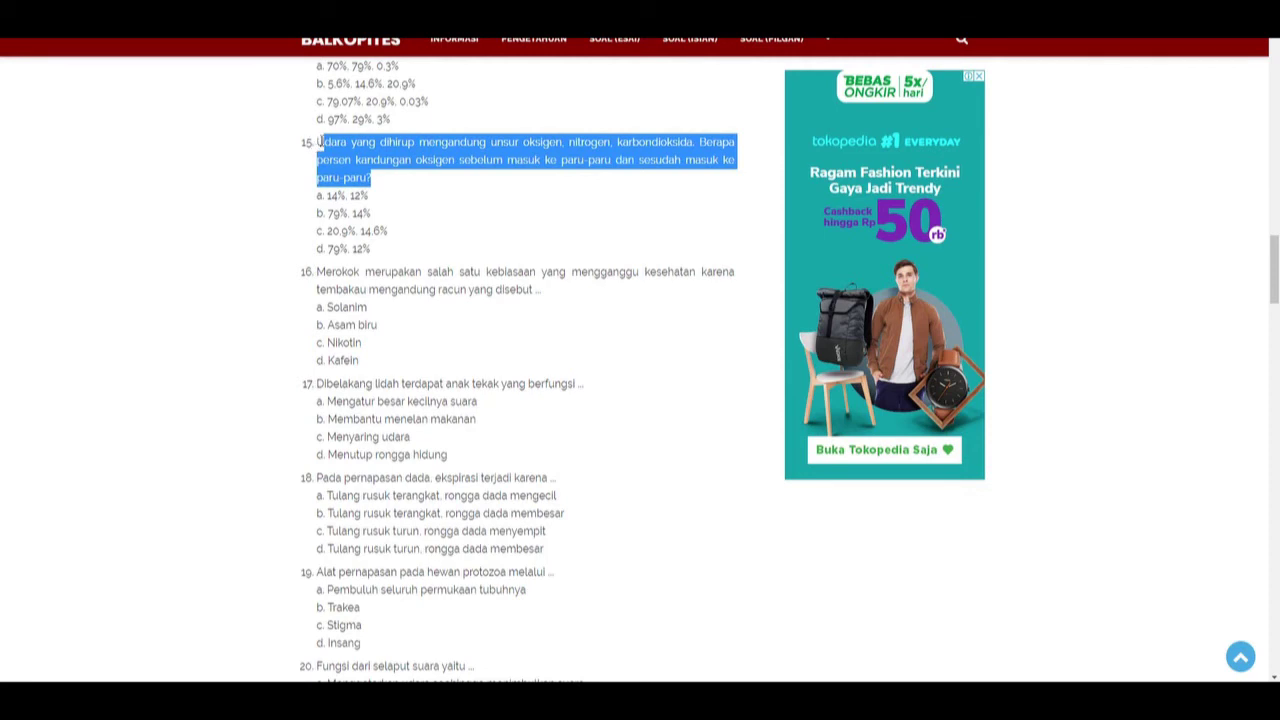
key(alt+Tab)
click(413, 492)
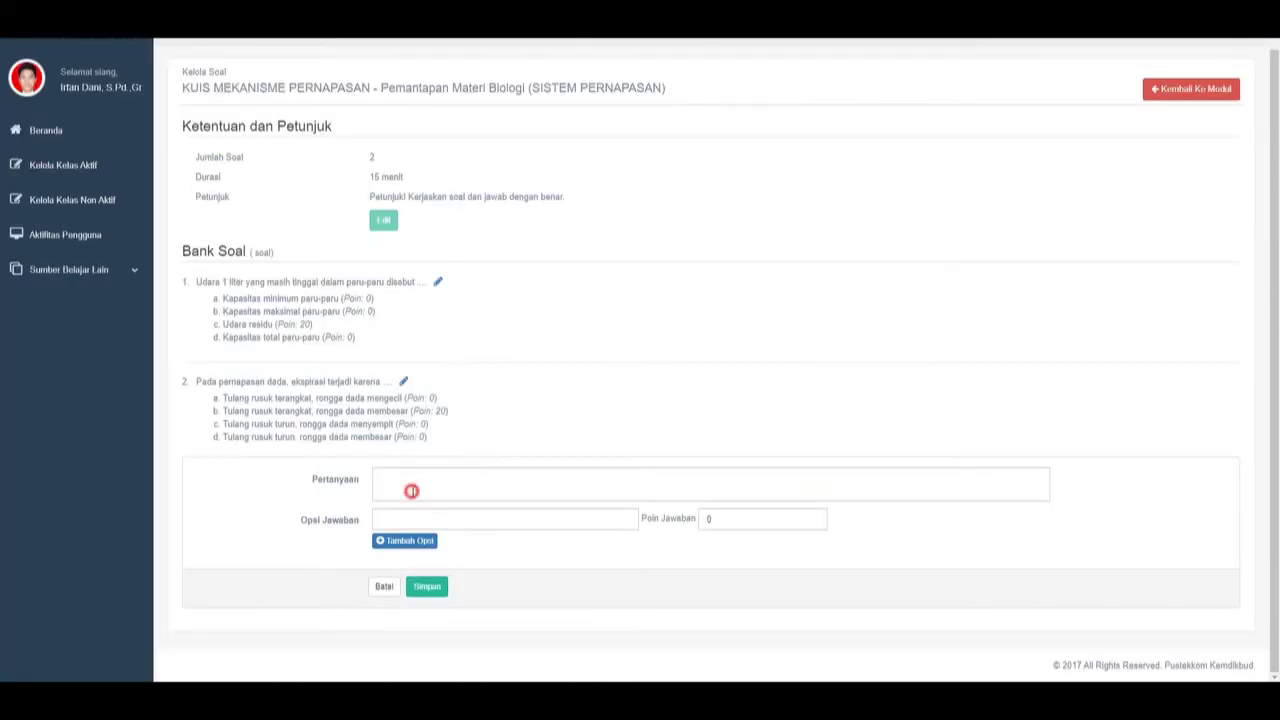
text(Udara yang dihirup mengandung unsur oksigen, nitrogen, karbondioksida. Berapa persen kandungan oksigen sebelum masuk ke paru paru dan sesudah masuk ke paru paru?)
Add 'Solanim' and 'Asam biru' as the first two answer options.
key(alt+Tab)
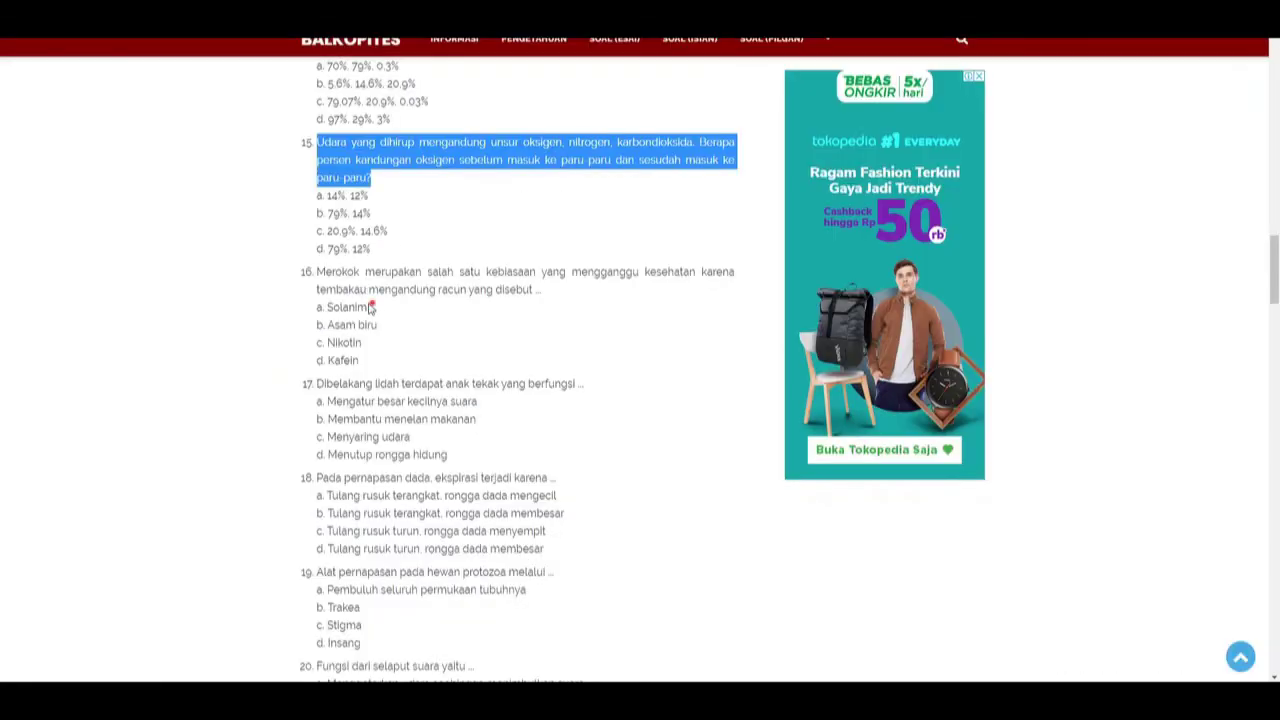
drag(370, 307, 325, 308)
key(ctrl+c)
key(alt+Tab)
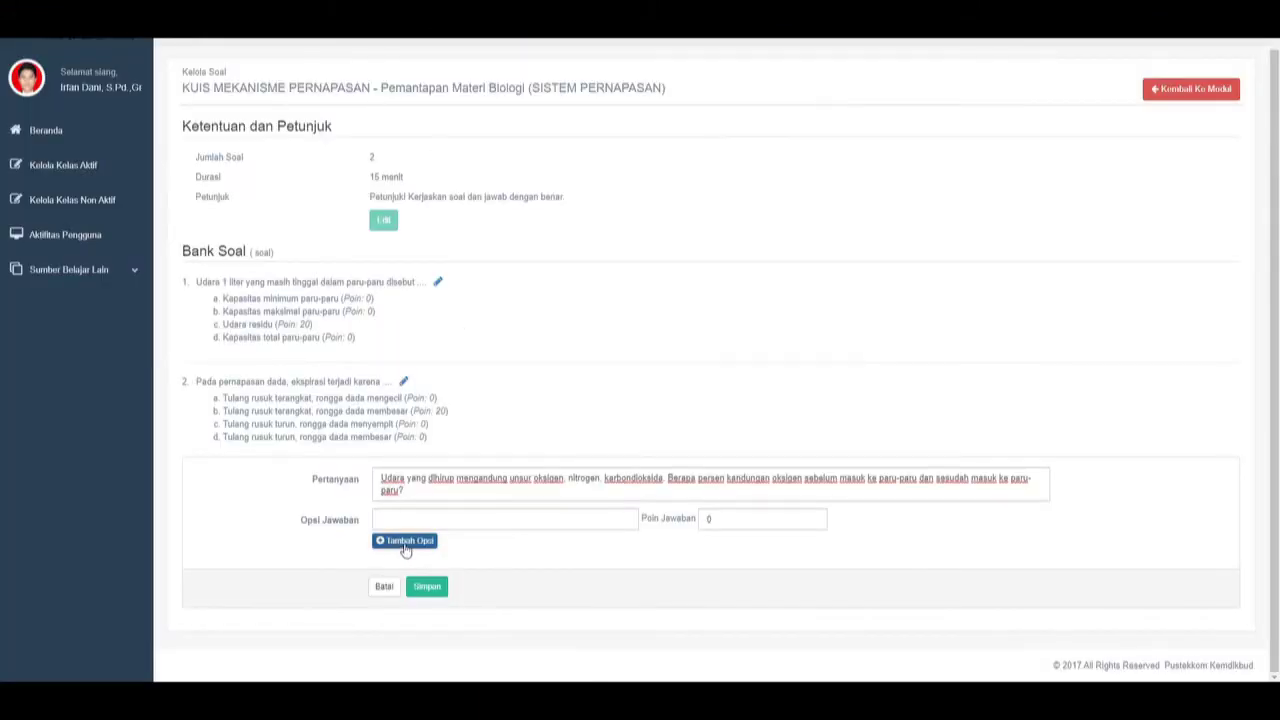
click(400, 517)
key(ctrl+v)
key(alt+Tab)
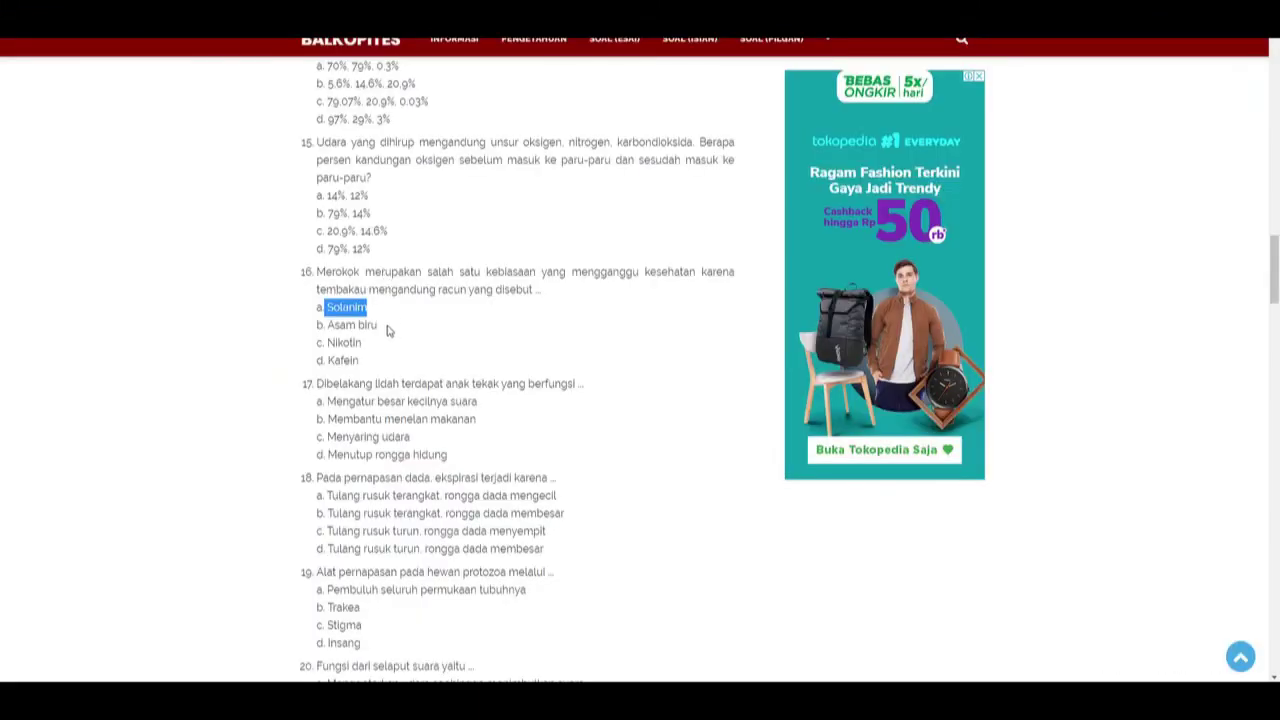
drag(378, 325, 326, 325)
key(ctrl+c)
key(alt+Tab)
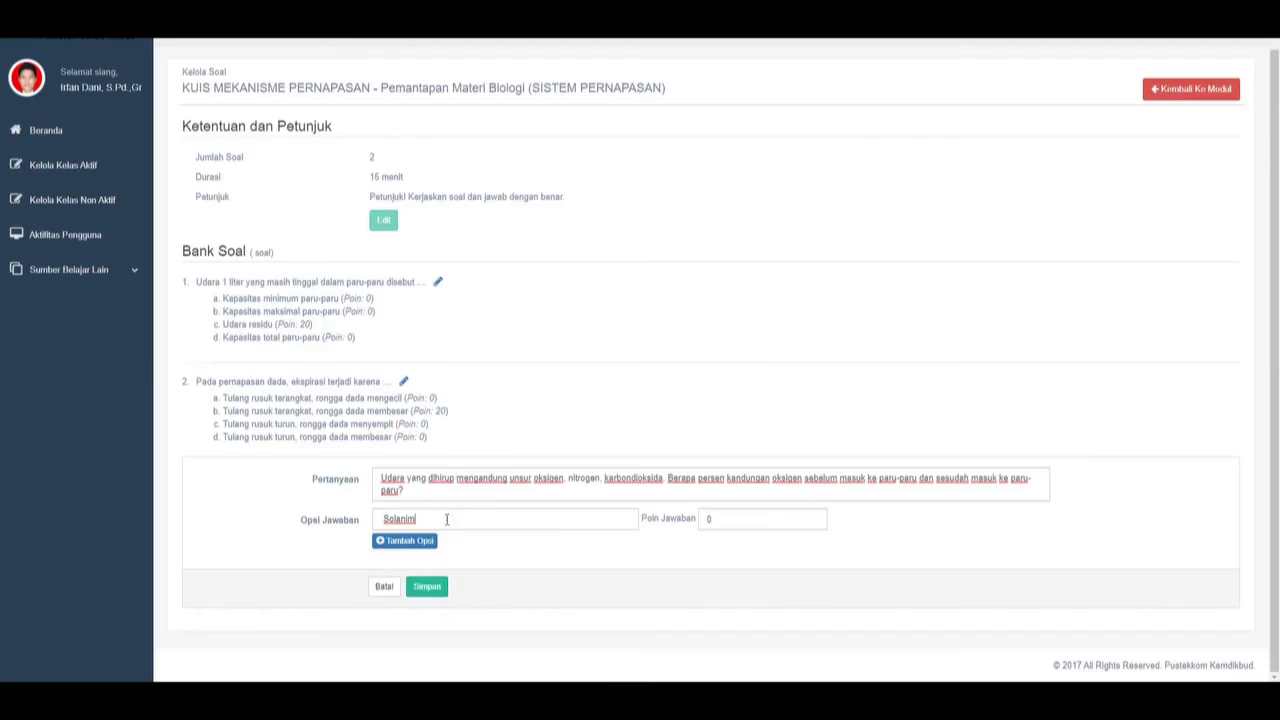
click(418, 541)
click(423, 549)
key(ctrl+v)
Add 'Nikotin' and 'Kafein' as the third and fourth answer options.
key(alt+Tab)
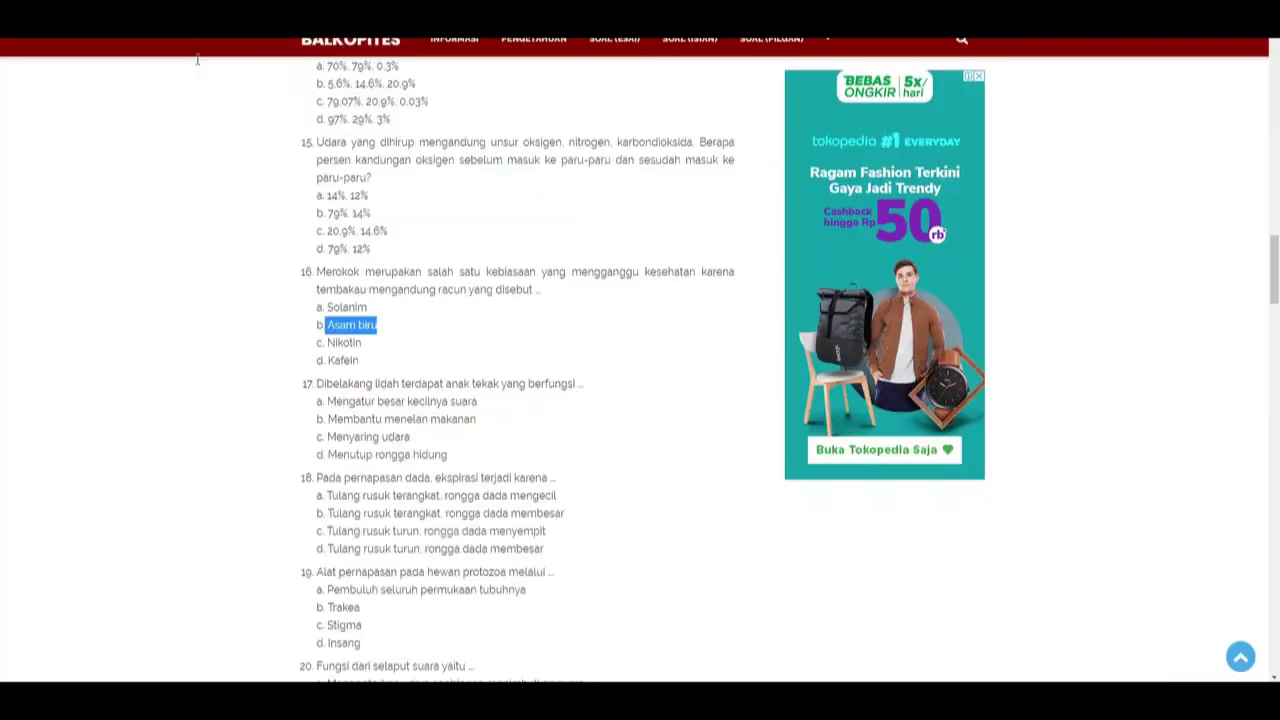
drag(362, 343, 326, 342)
key(ctrl+c)
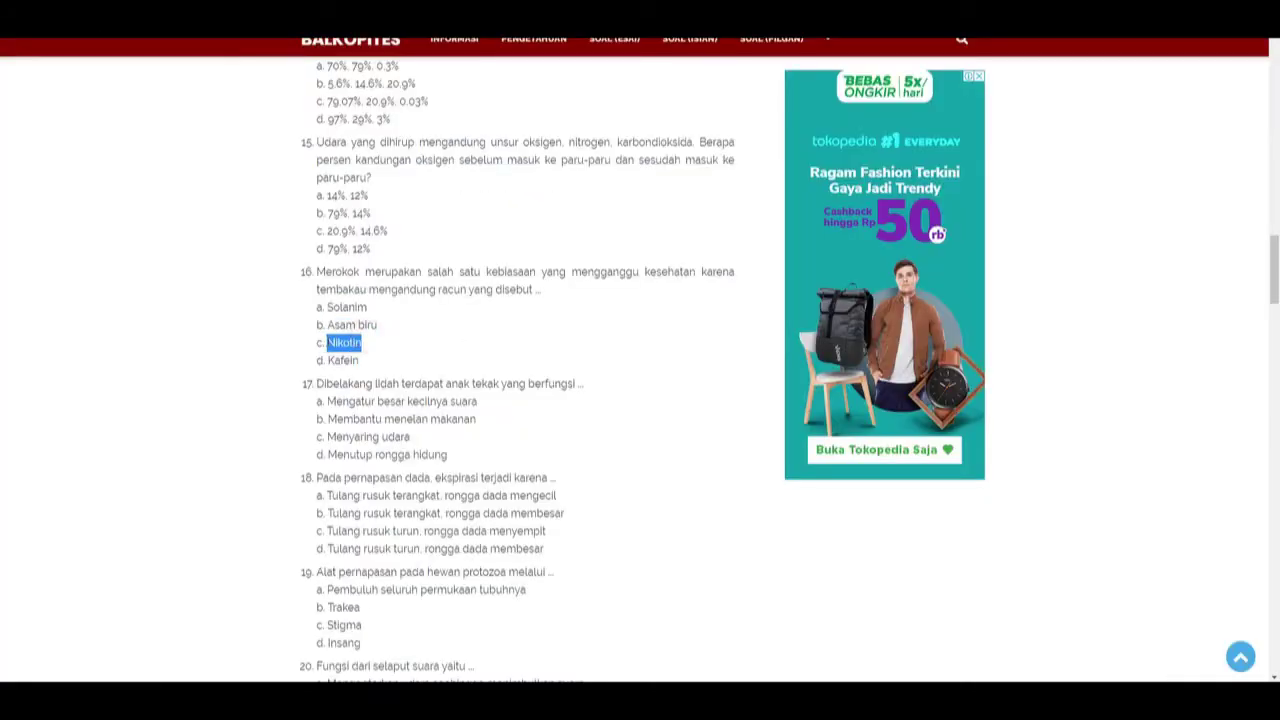
key(alt+Tab)
click(430, 566)
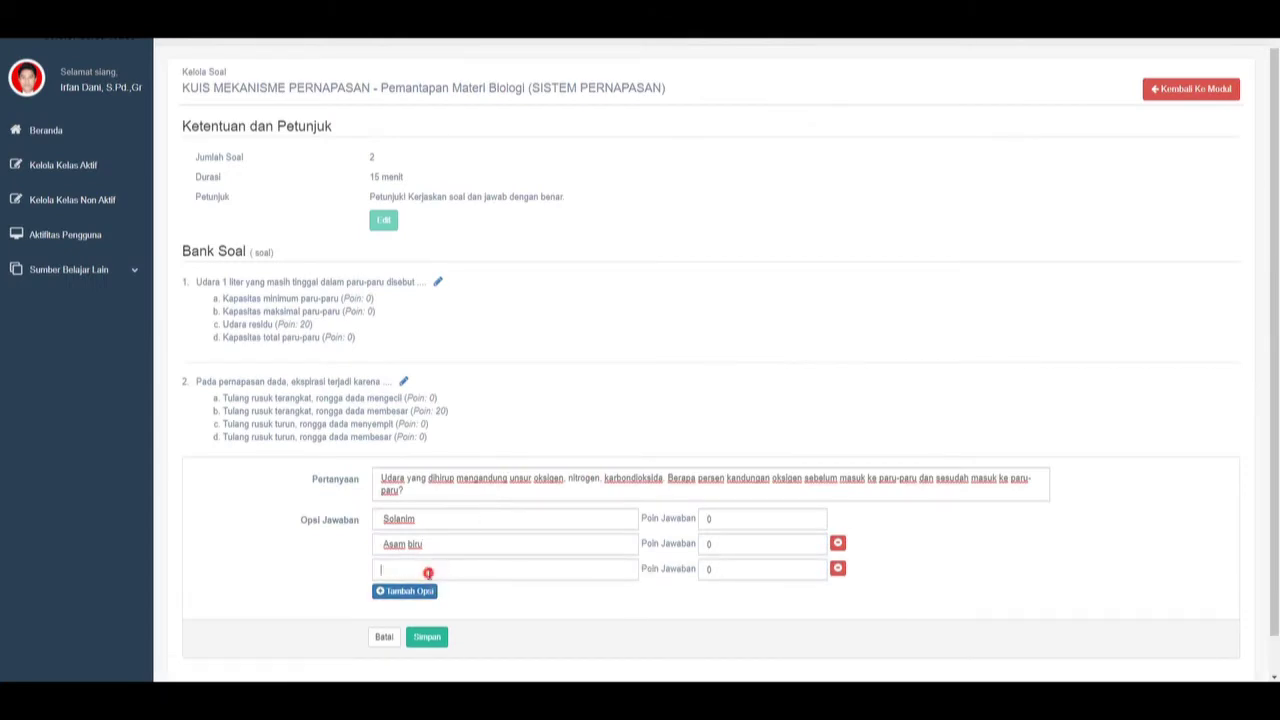
key(ctrl+v)
key(alt+Tab)
double_click(350, 360)
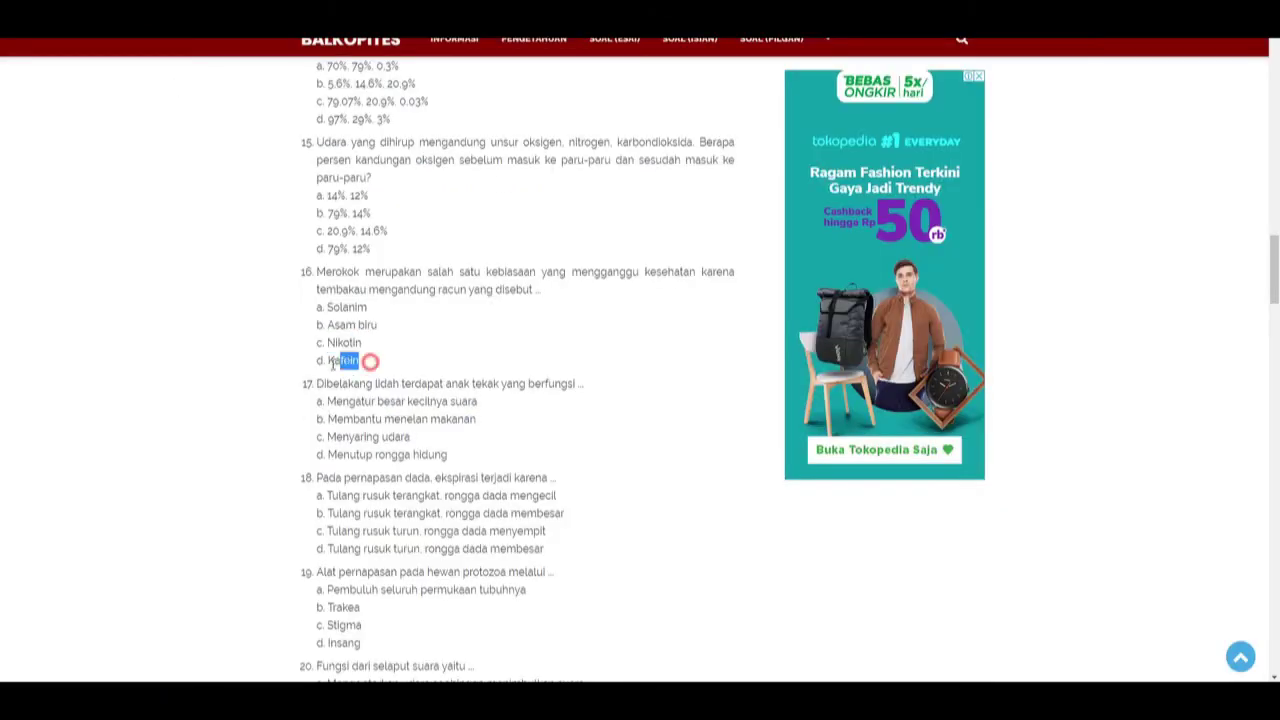
key(ctrl+c)
key(alt+Tab)
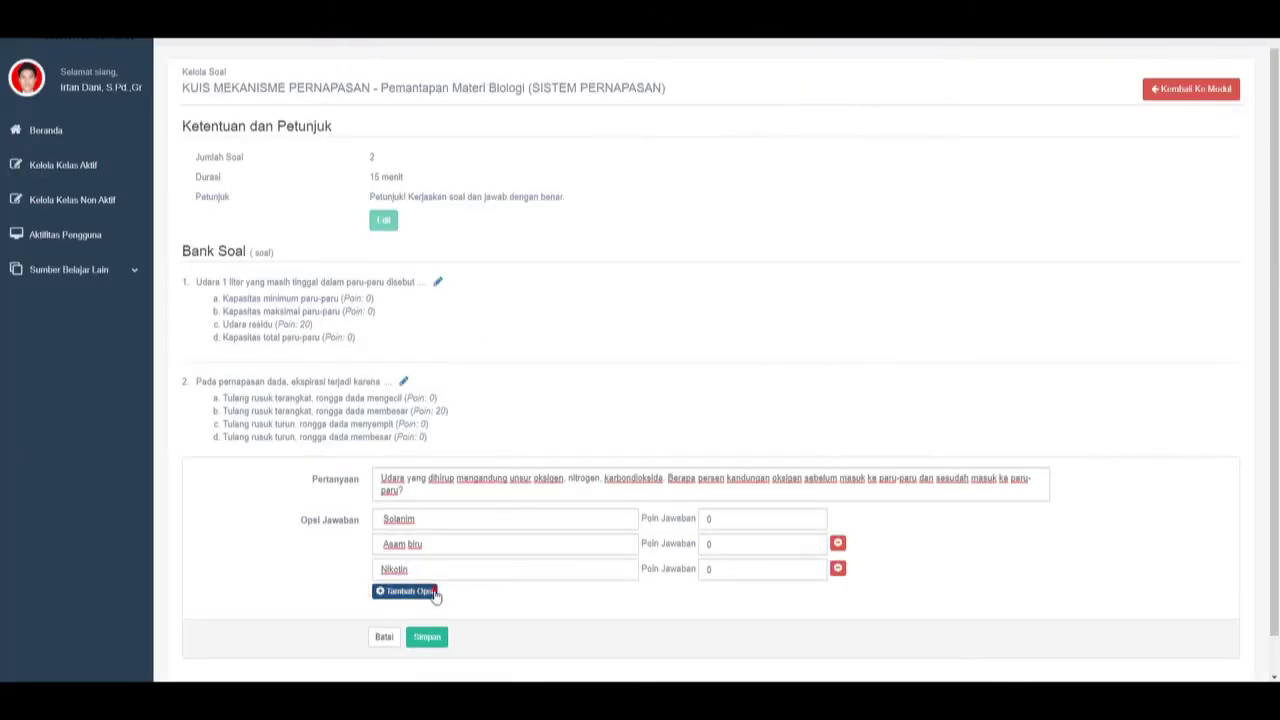
click(430, 592)
click(431, 594)
key(ctrl+v)
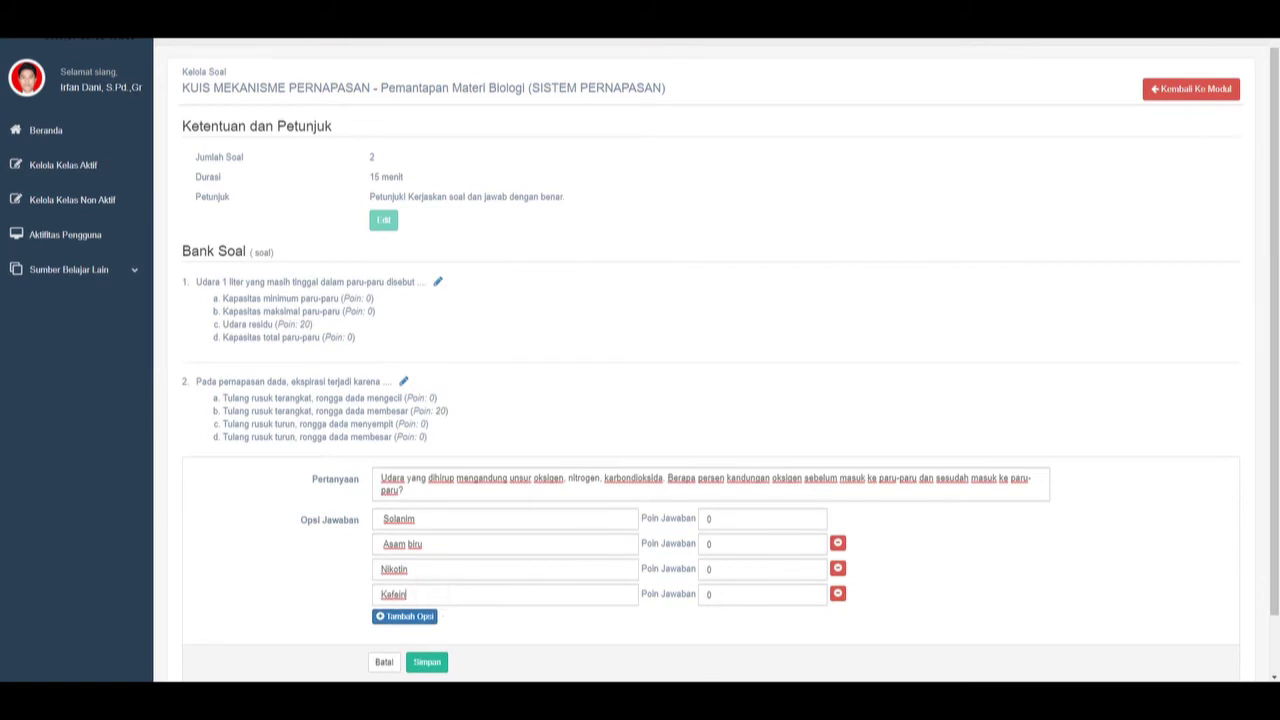
After checking the answer key, give Nikotin 20 points and save question 3.
key(alt+Tab)
drag(1275, 270, 1275, 560)
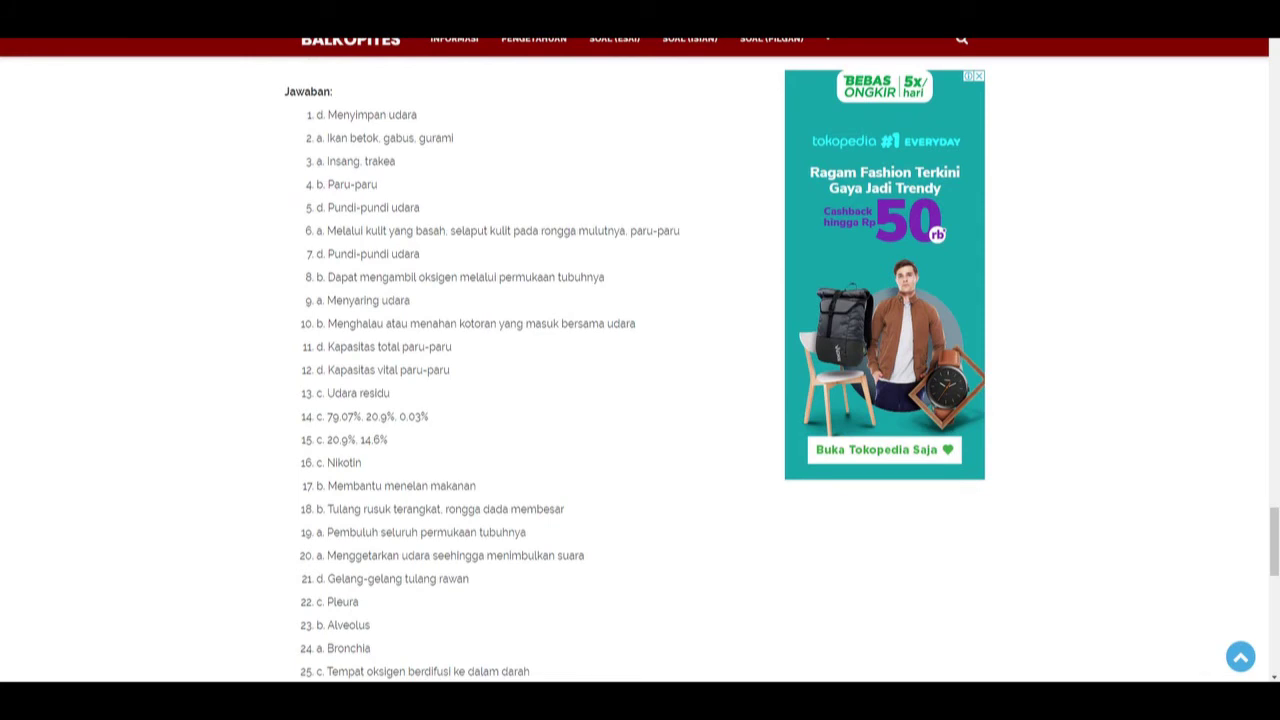
key(alt+Tab)
click(743, 569)
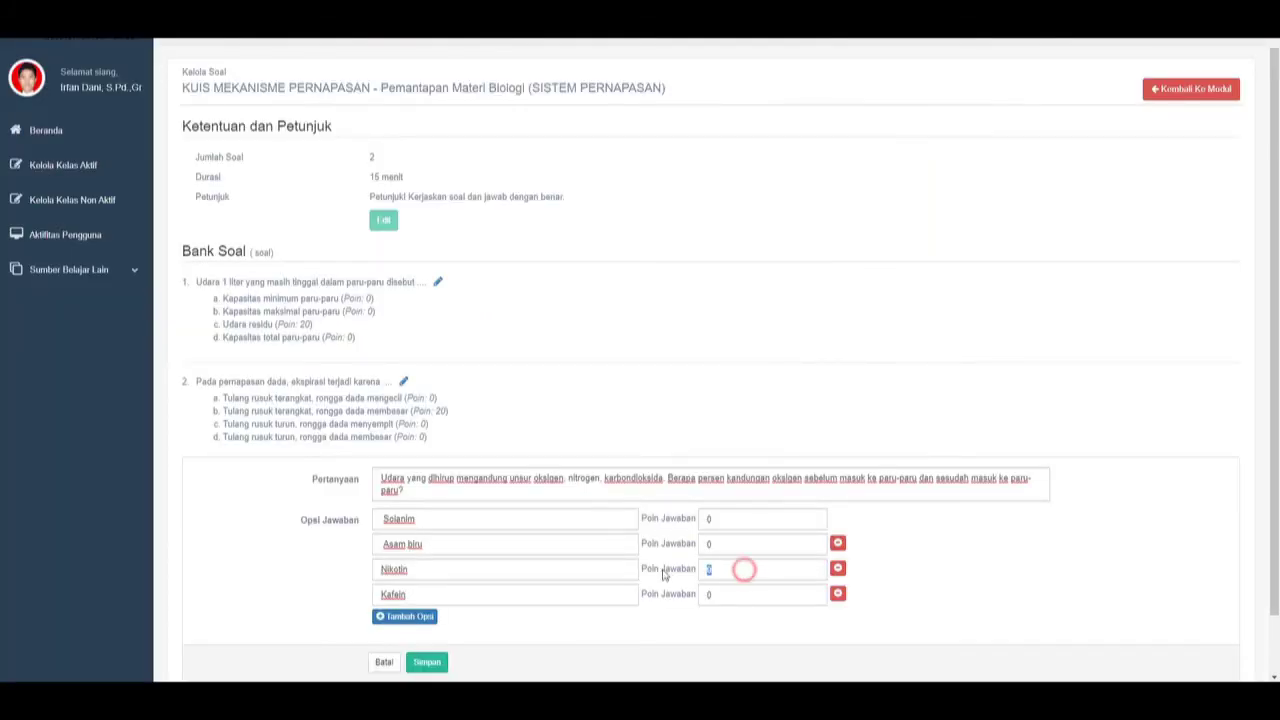
key(BackSpace)
text(20)
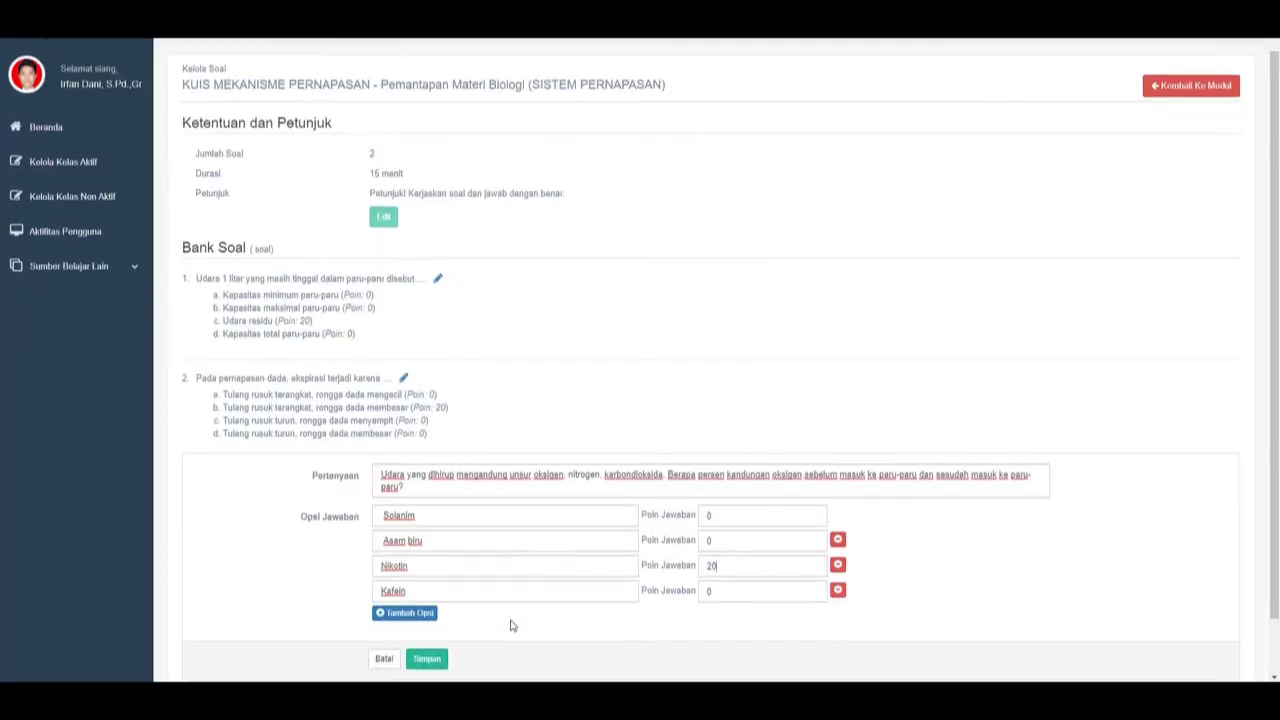
scroll(508, 623, down, 1)
click(430, 597)
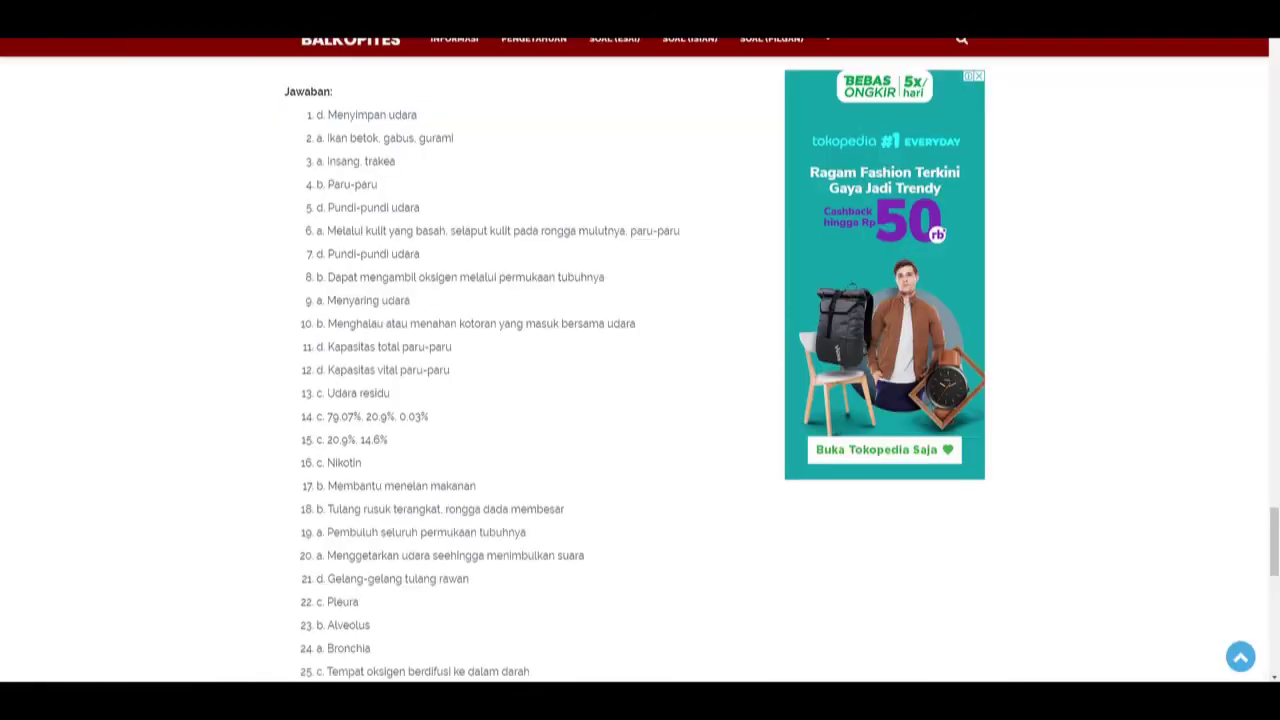
scroll(752, 217, down, 1)
scroll(574, 337, up, 10)
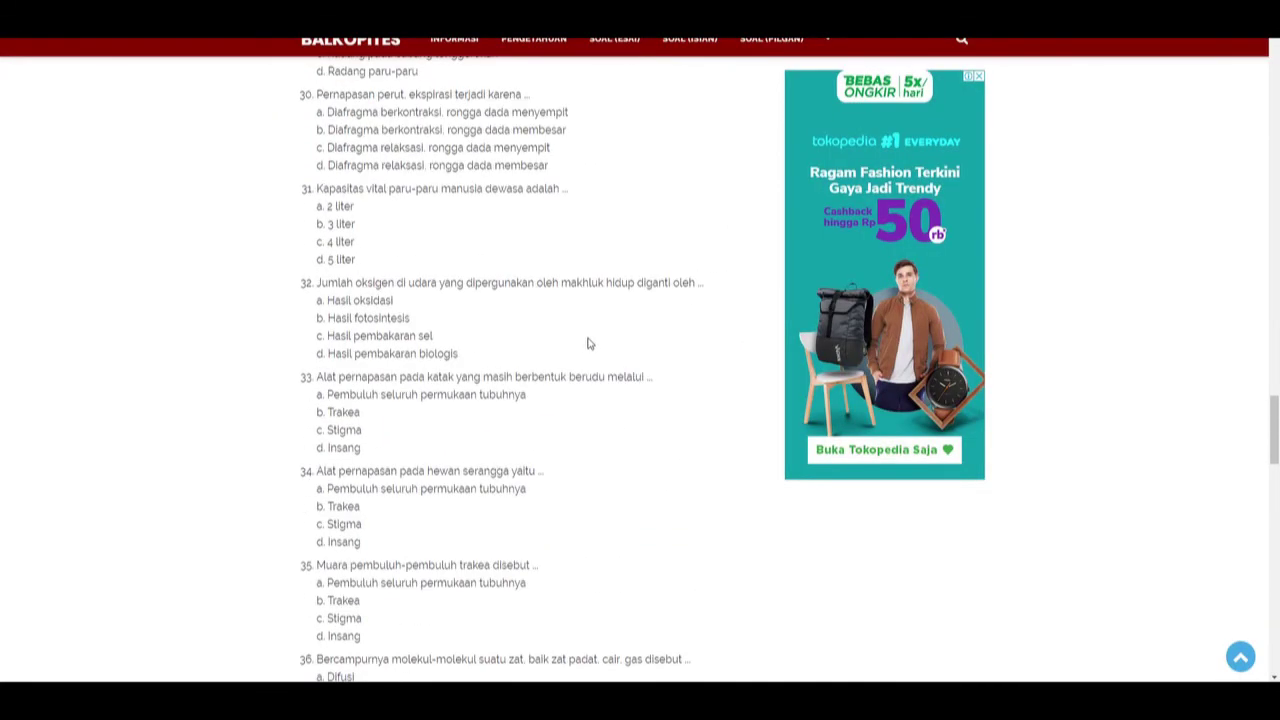
drag(530, 94, 318, 94)
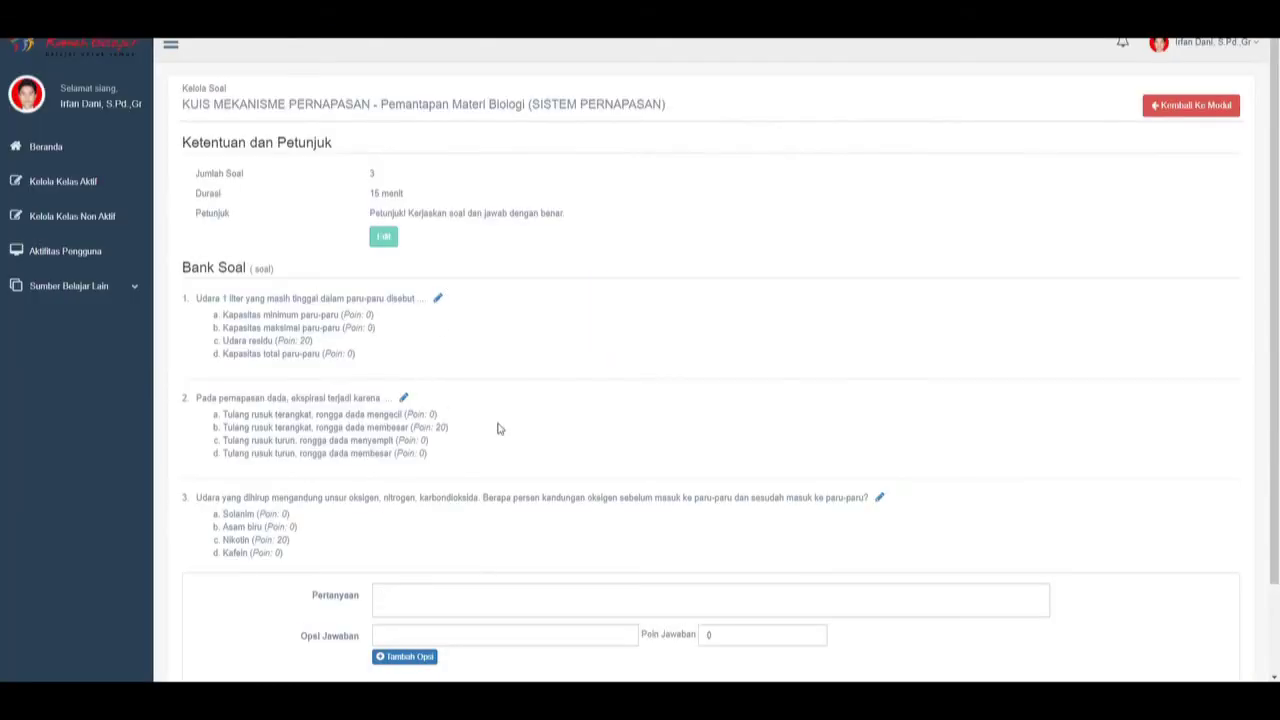
Paste question 30's text 'Pernapasan perut, ekspirasi terjadi karena ...' and option a as the first answer.
scroll(497, 434, down, 2)
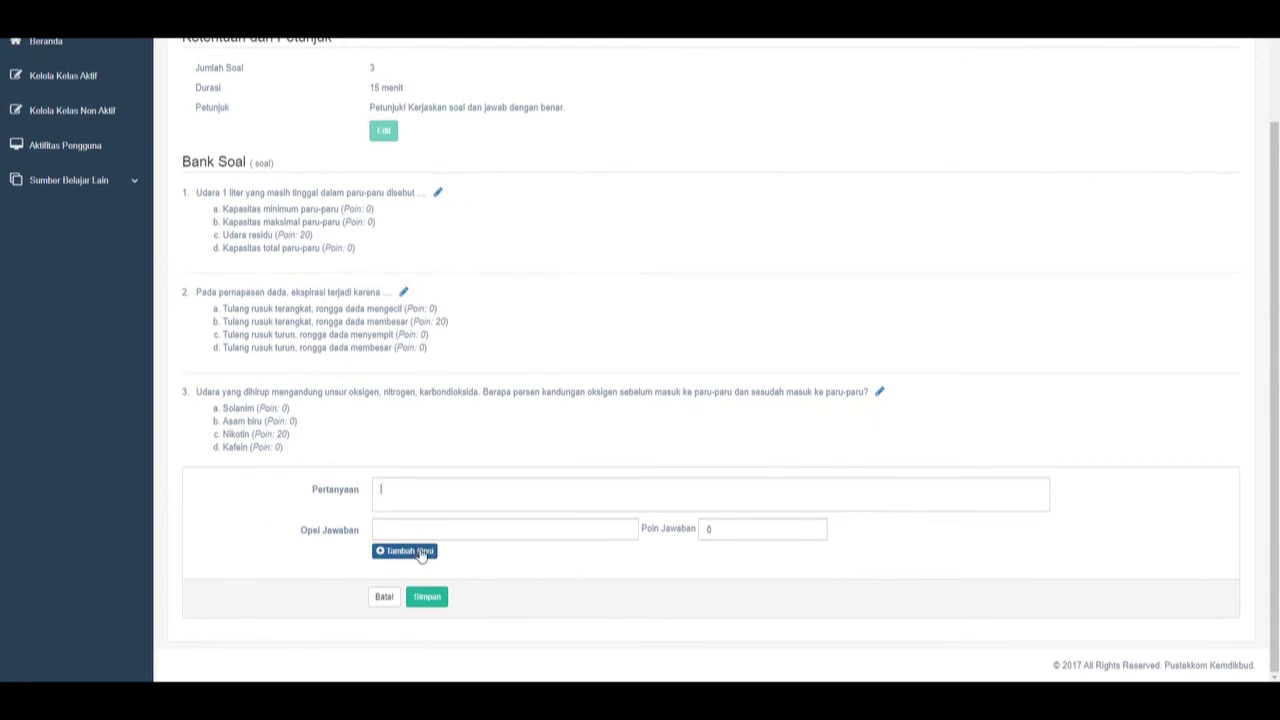
click(250, 30)
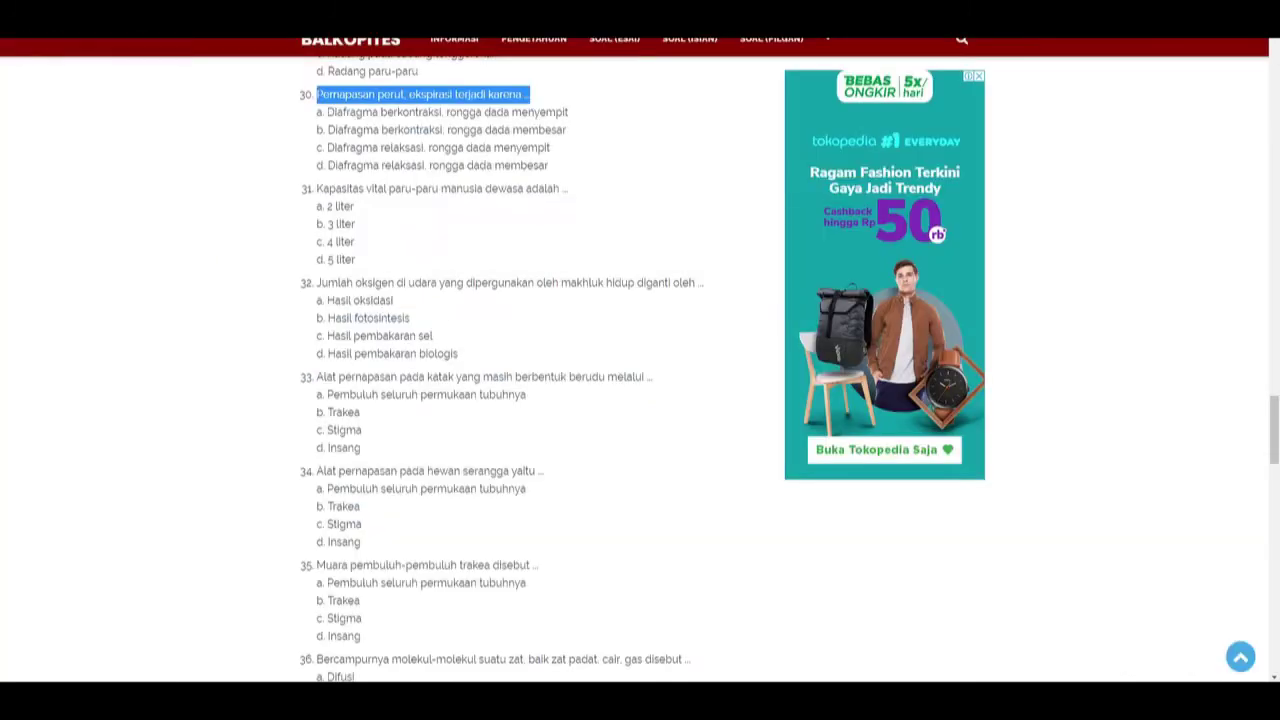
key(ctrl+Tab)
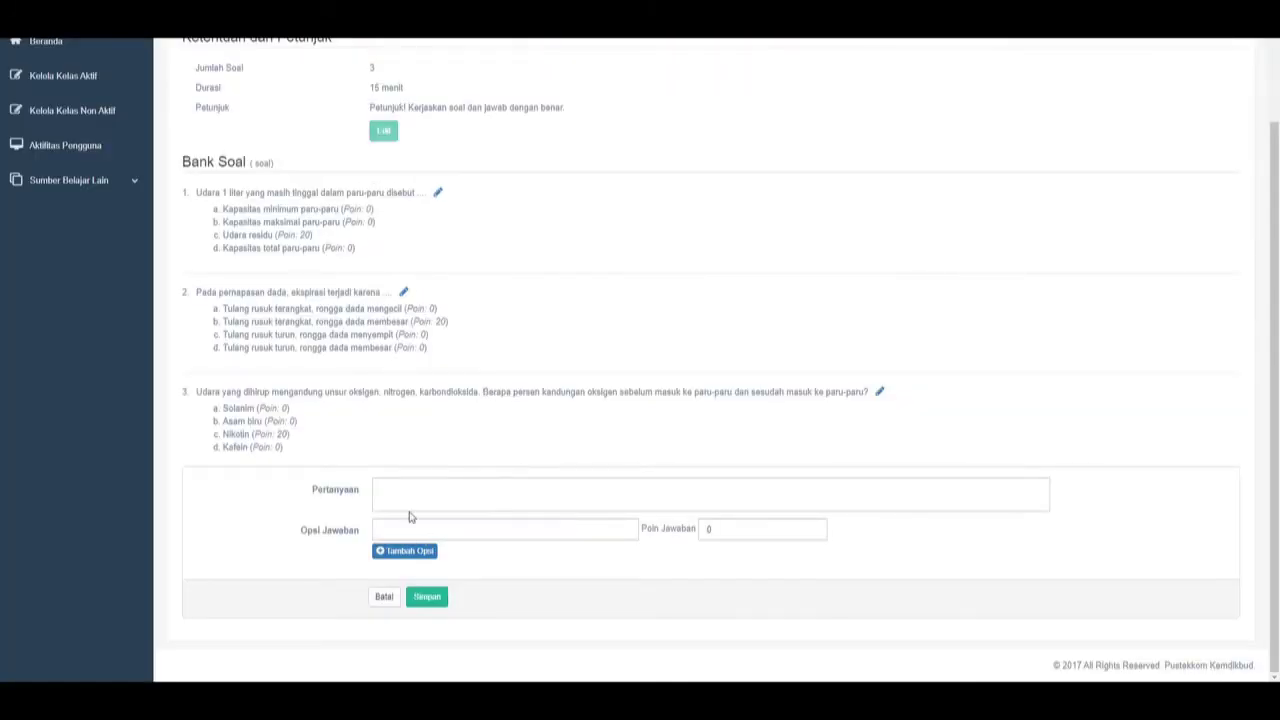
key(ctrl+v)
key(ctrl+Tab)
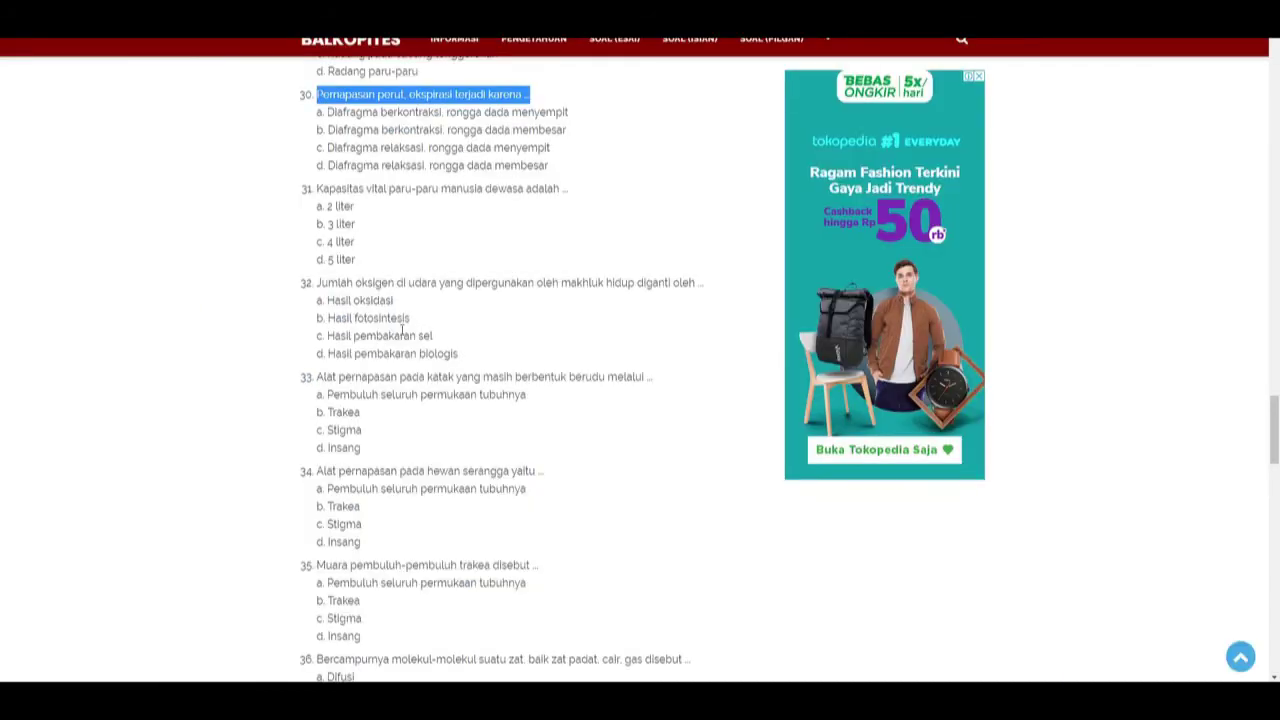
drag(570, 112, 330, 112)
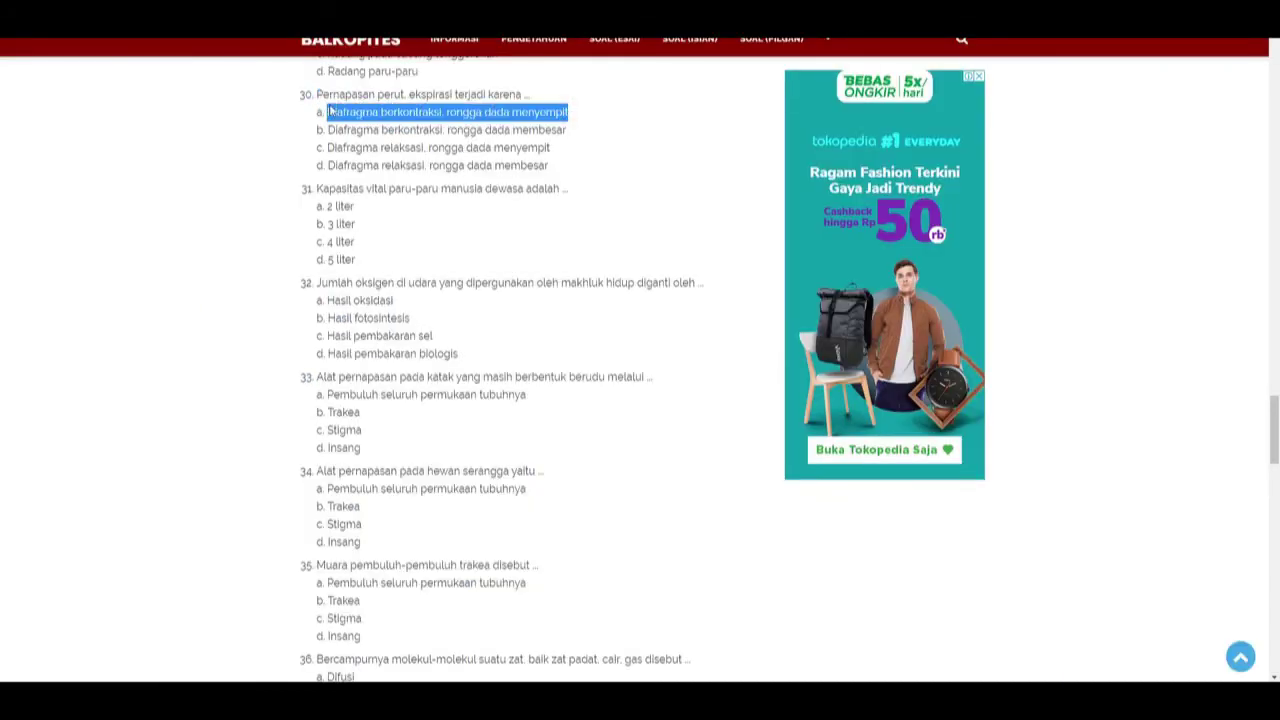
key(ctrl+Tab)
click(406, 531)
key(ctrl+v)
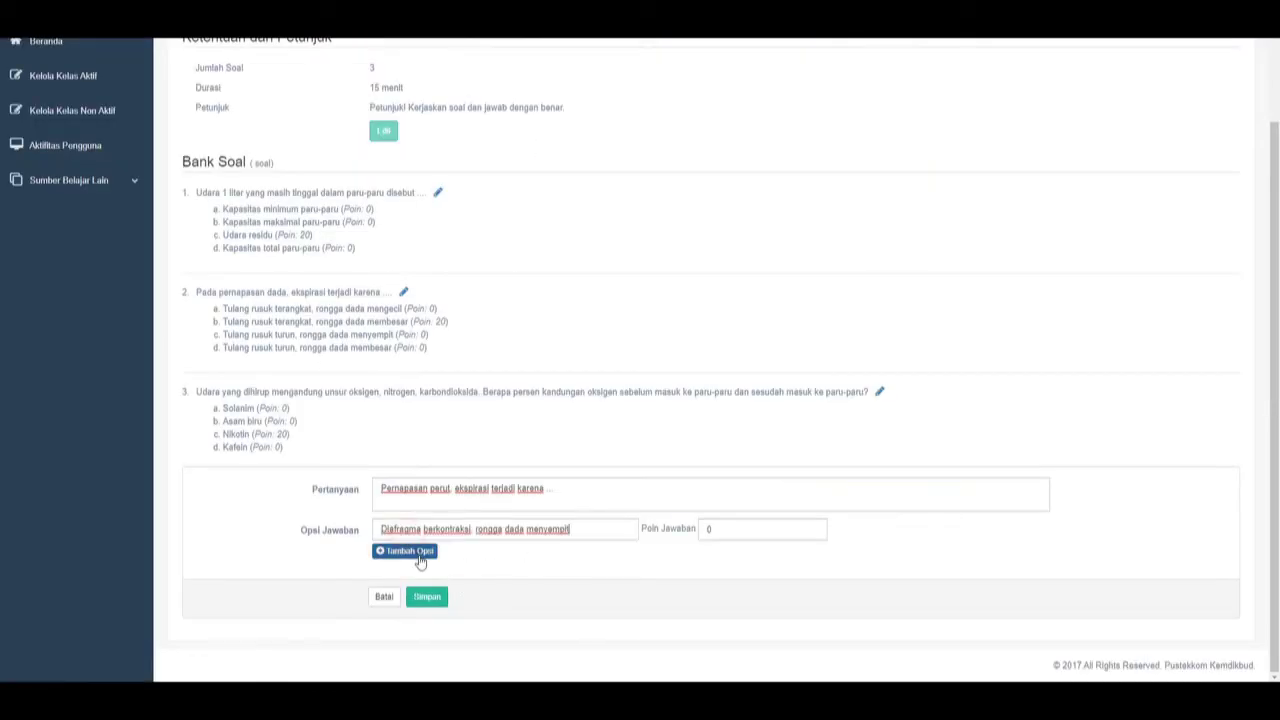
Add question 30's options b and c as the second and third answers.
click(418, 553)
key(ctrl+Tab)
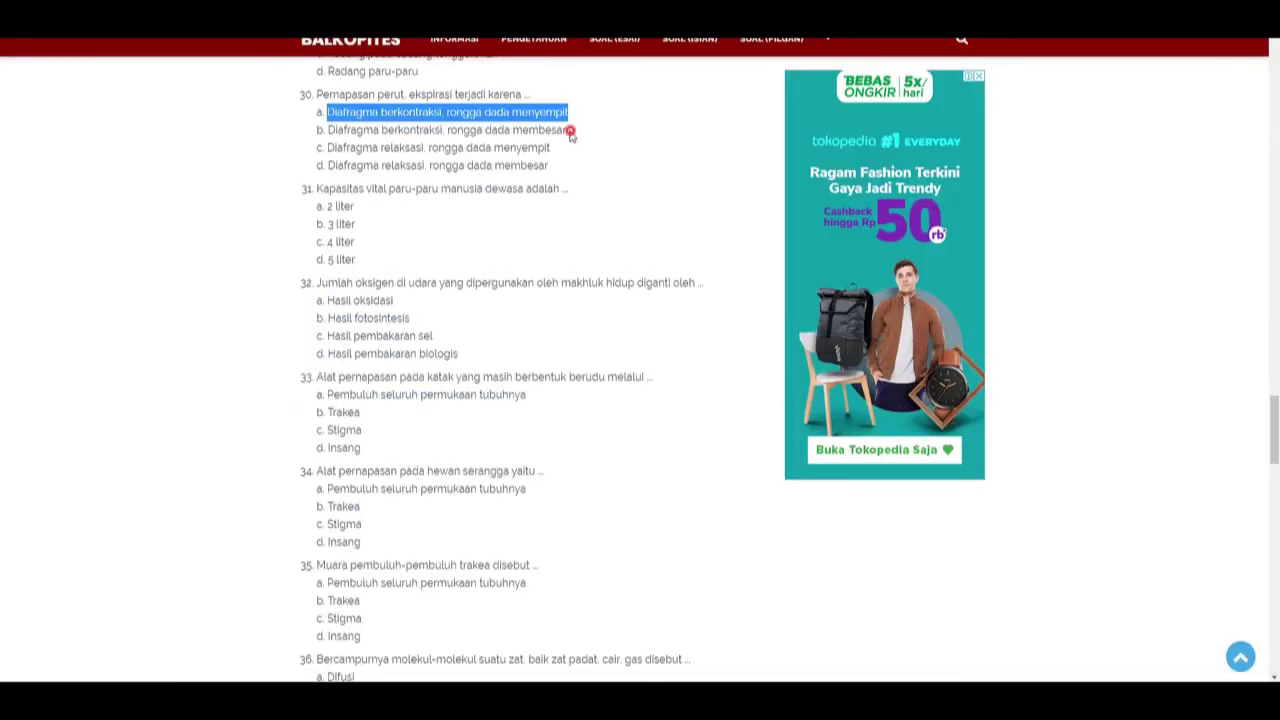
drag(567, 130, 328, 130)
key(ctrl+c)
key(ctrl+Tab)
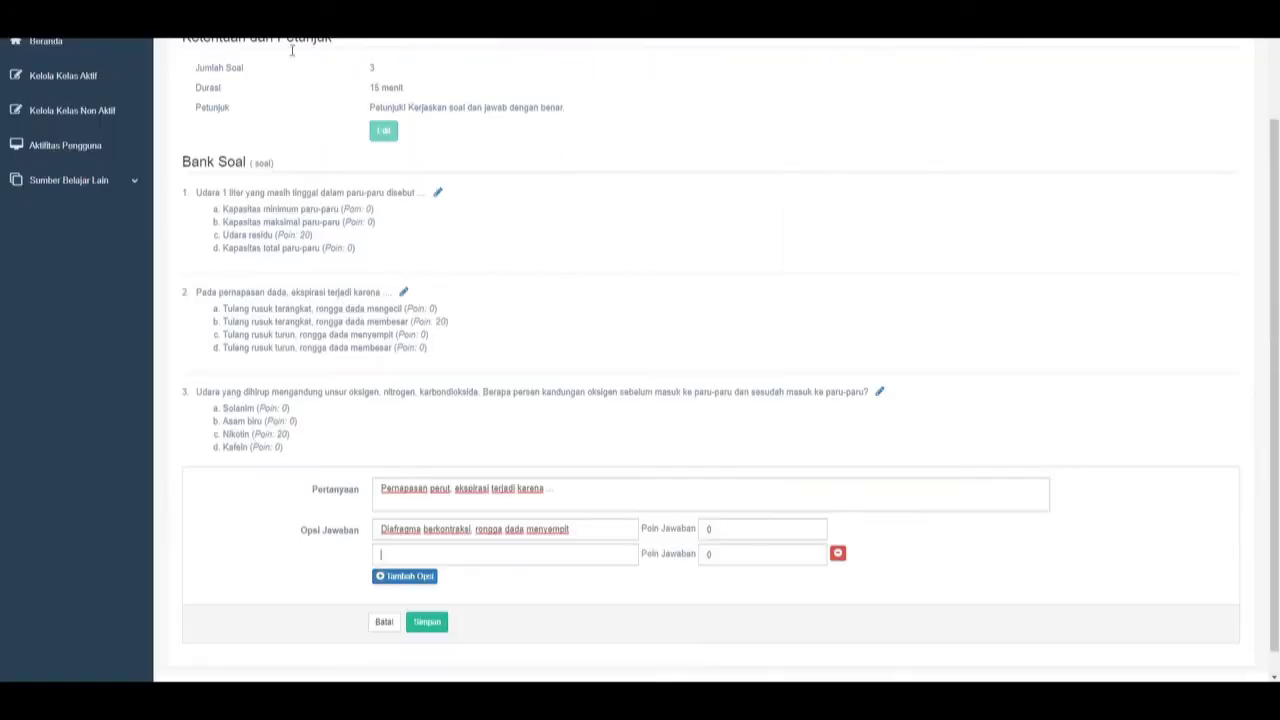
click(398, 550)
key(ctrl+v)
key(ctrl+Tab)
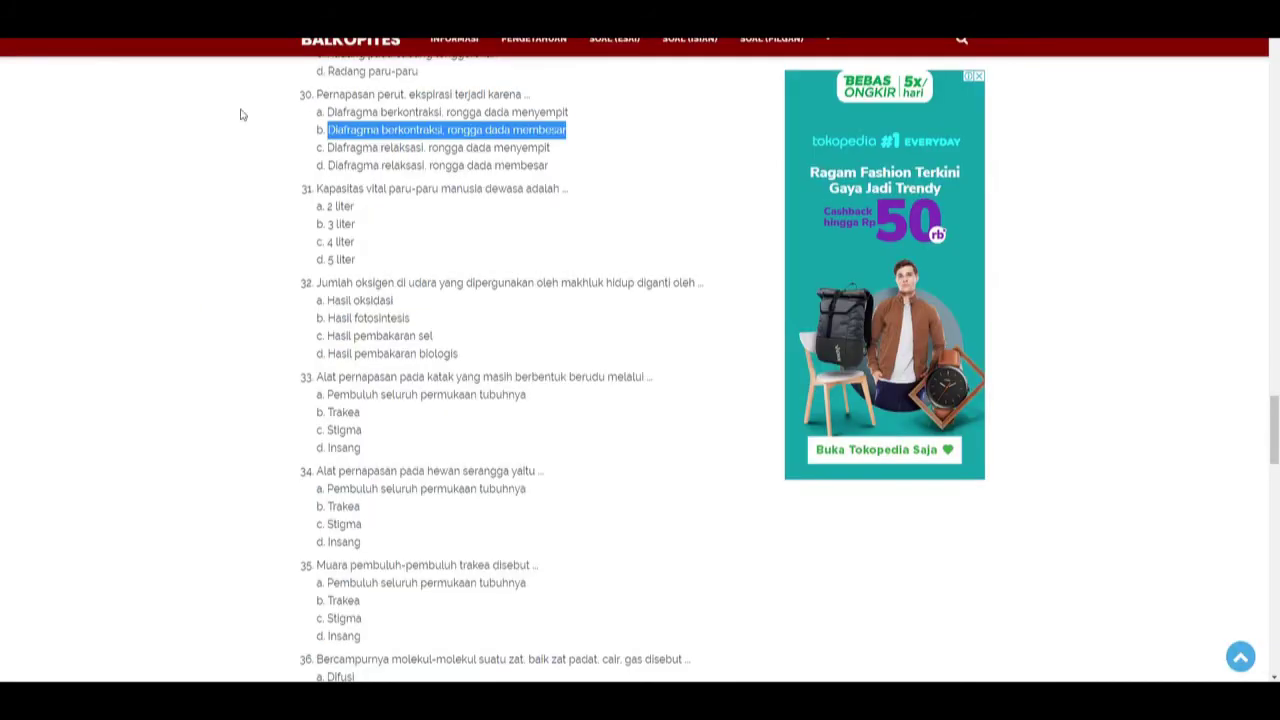
drag(553, 148, 328, 148)
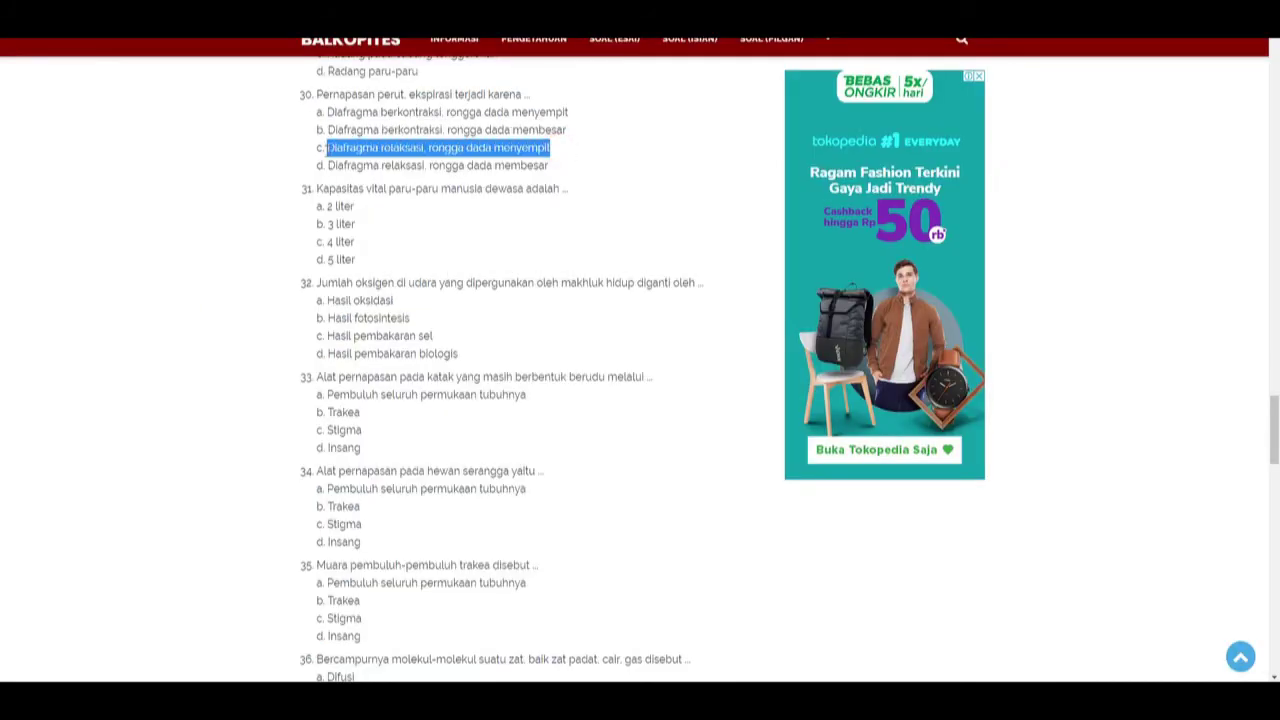
key(ctrl+c)
key(ctrl+Tab)
click(426, 576)
key(ctrl+v)
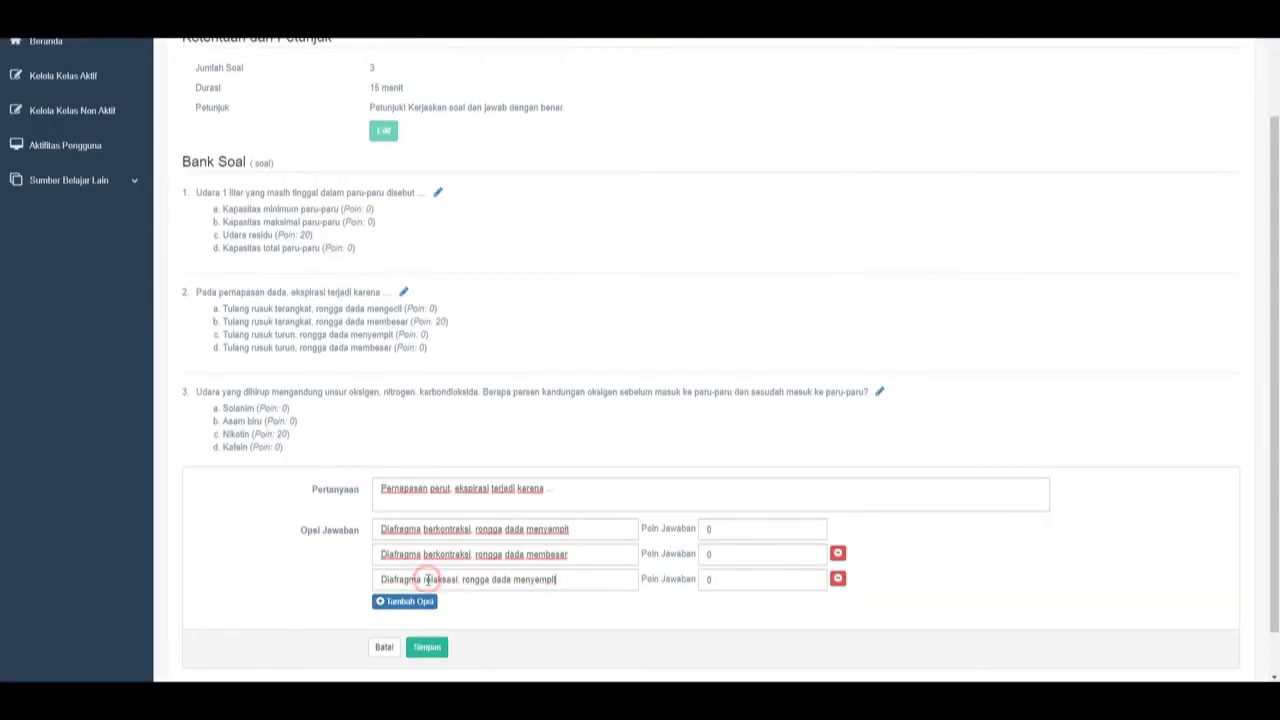
Copy question 30's option d into a new fourth answer row.
key(ctrl+Tab)
drag(562, 167, 328, 166)
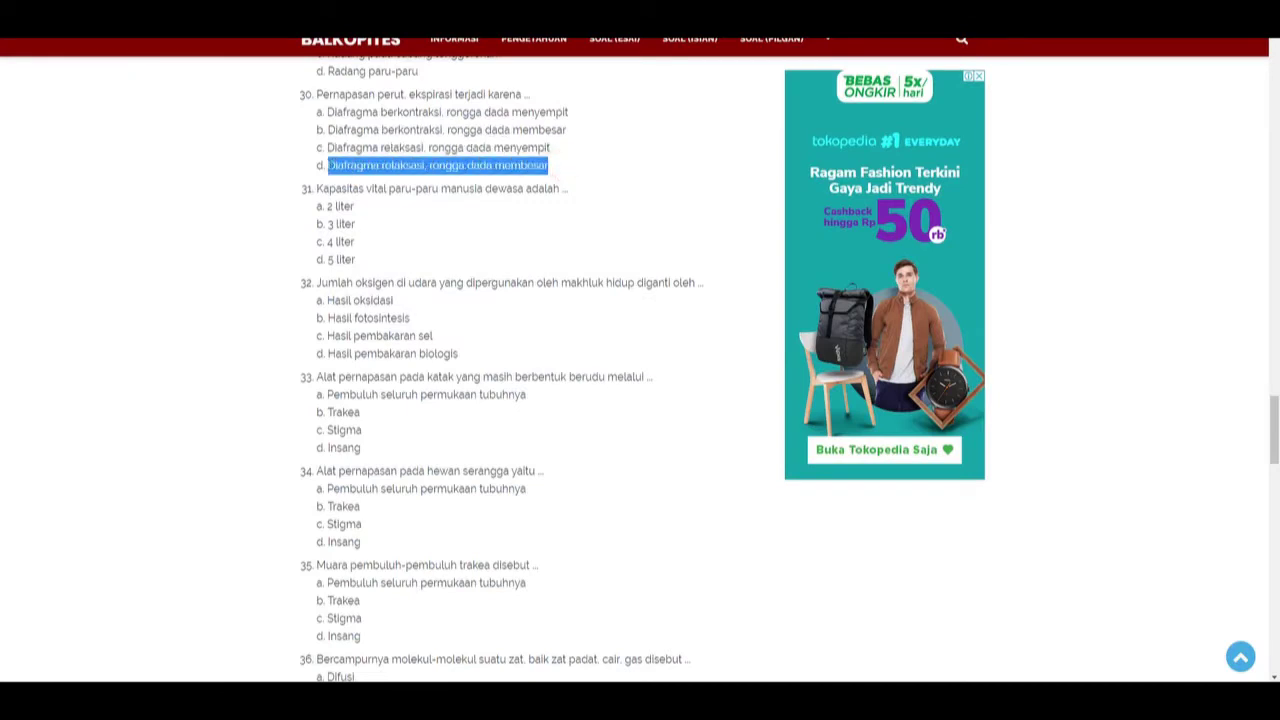
key(ctrl+c)
key(ctrl+Tab)
click(418, 600)
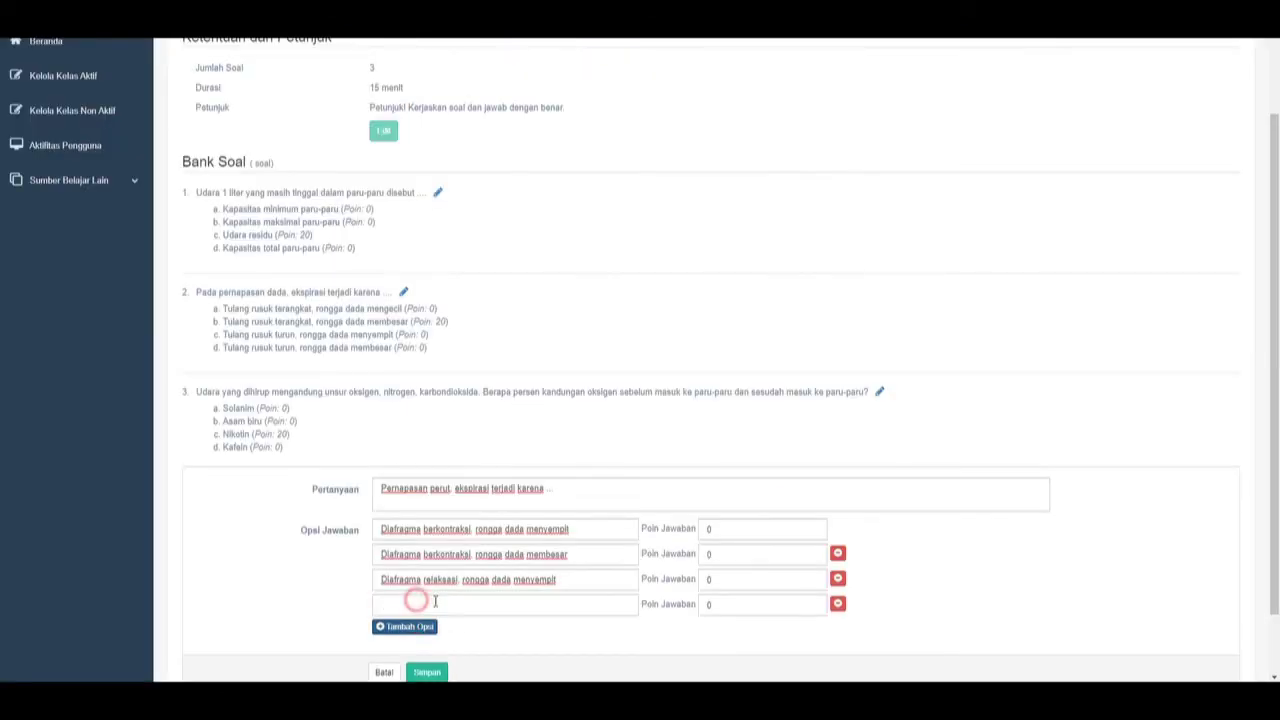
click(420, 605)
key(ctrl+v)
scroll(481, 609, down, 1)
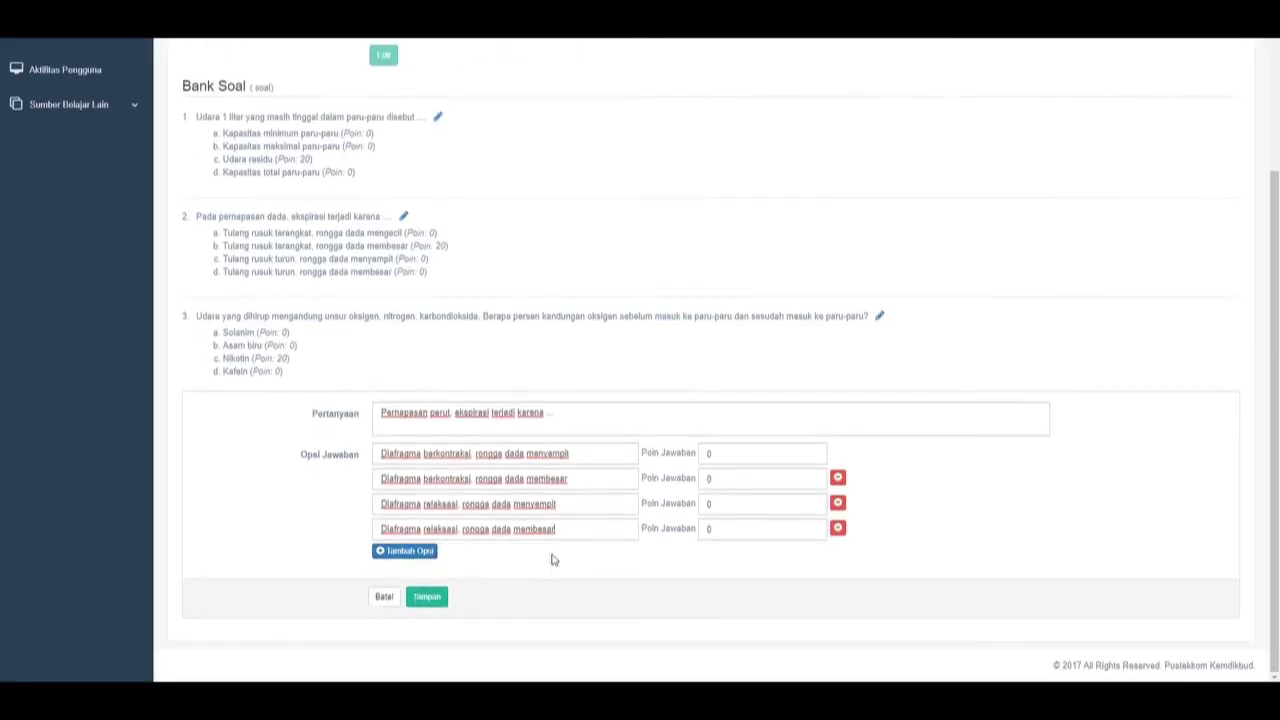
Set the first option's Poin Jawaban to 20 and save question 4.
key(ctrl+Tab)
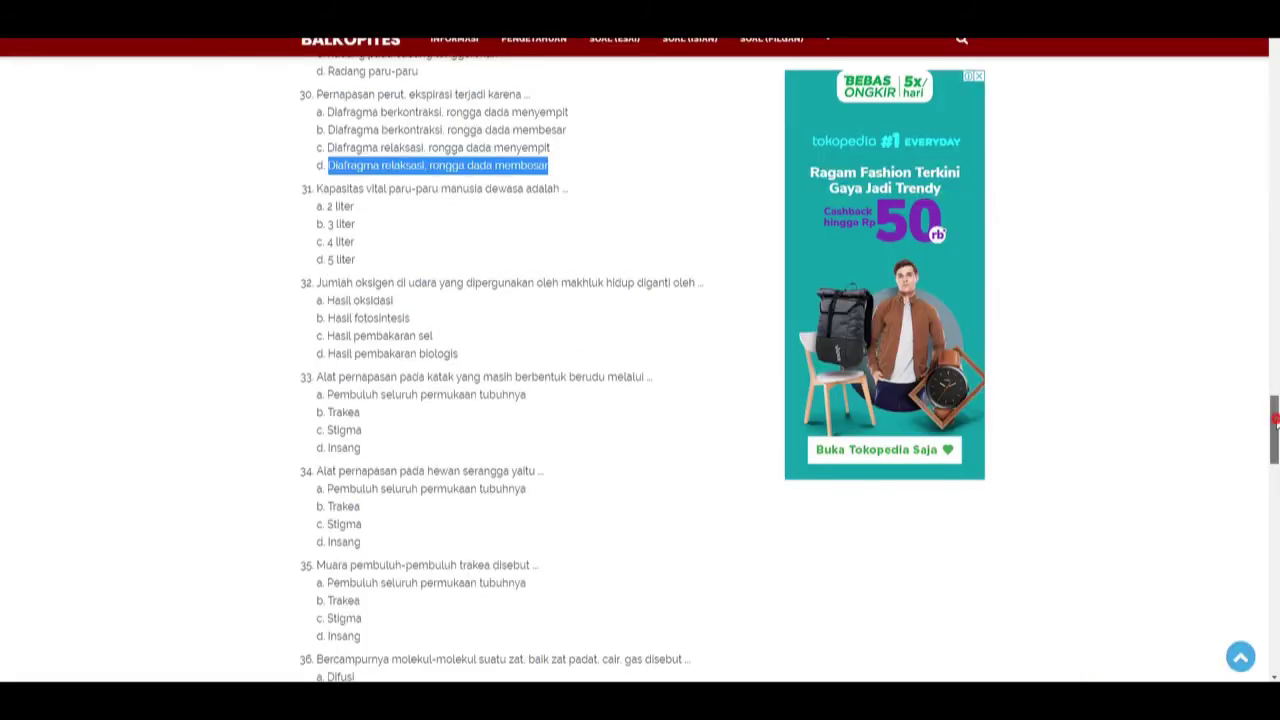
drag(1274, 430, 1275, 610)
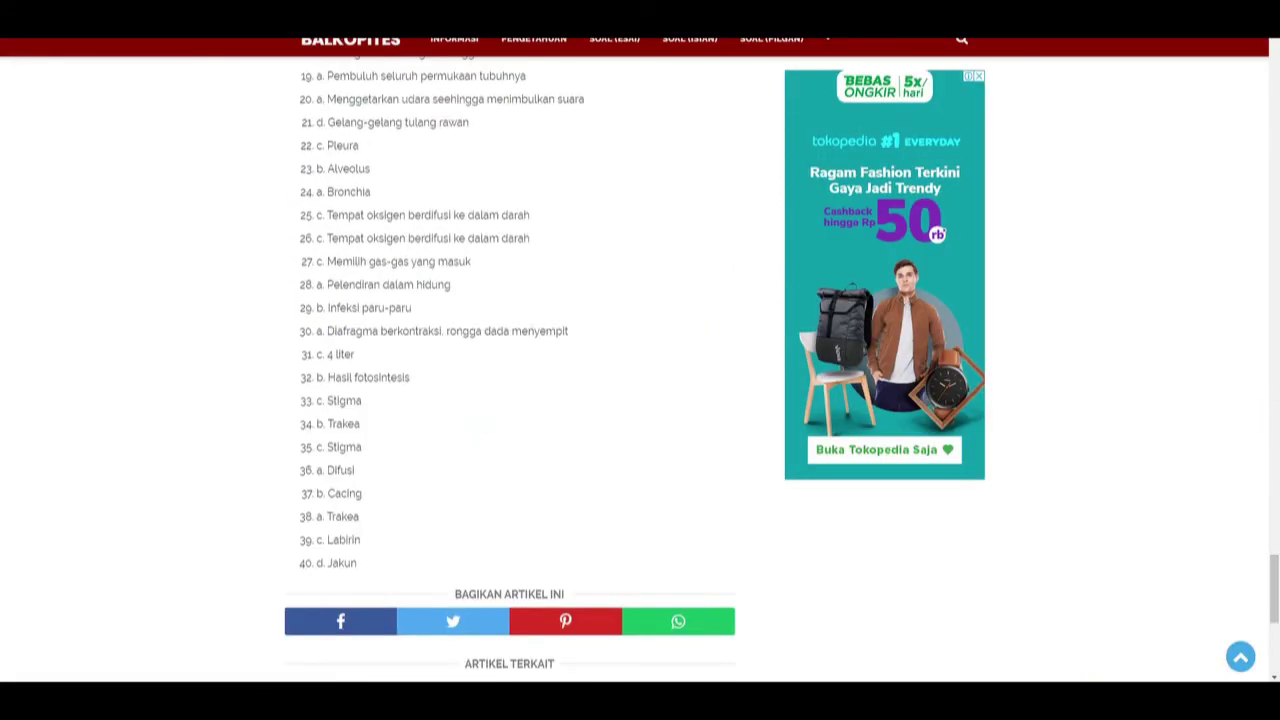
key(ctrl+Tab)
click(792, 460)
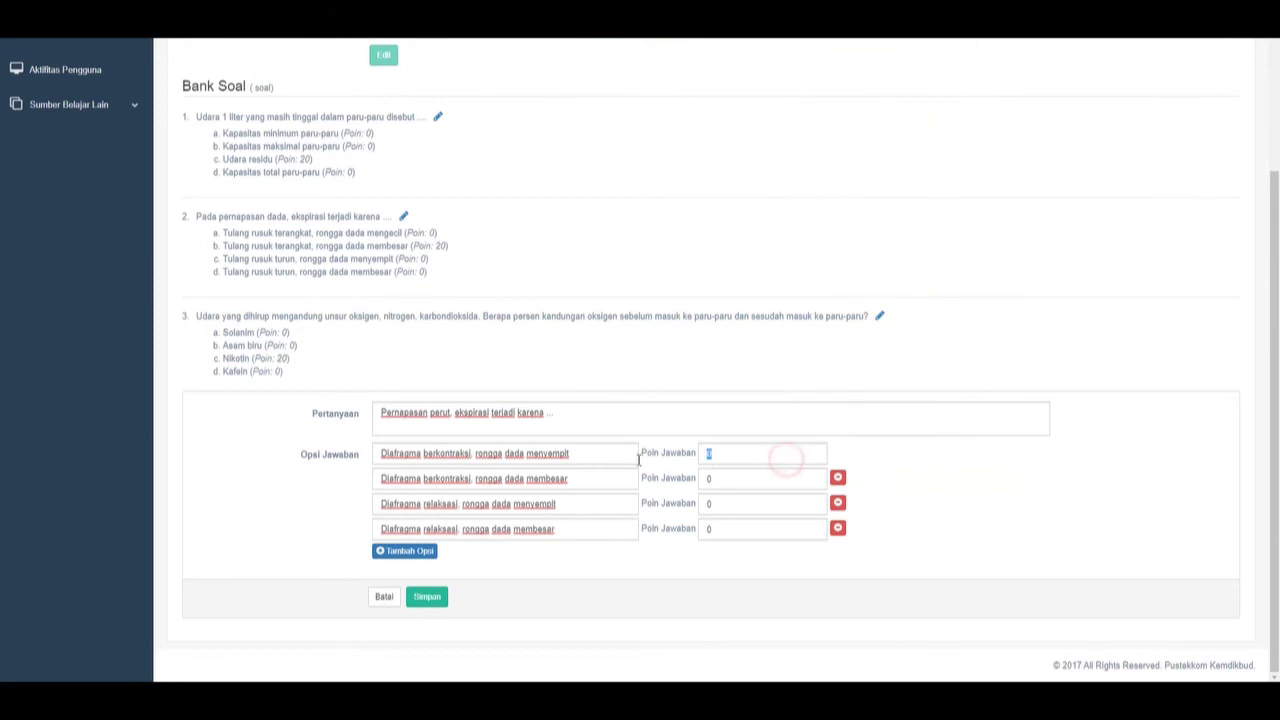
key(BackSpace)
text(20)
click(427, 596)
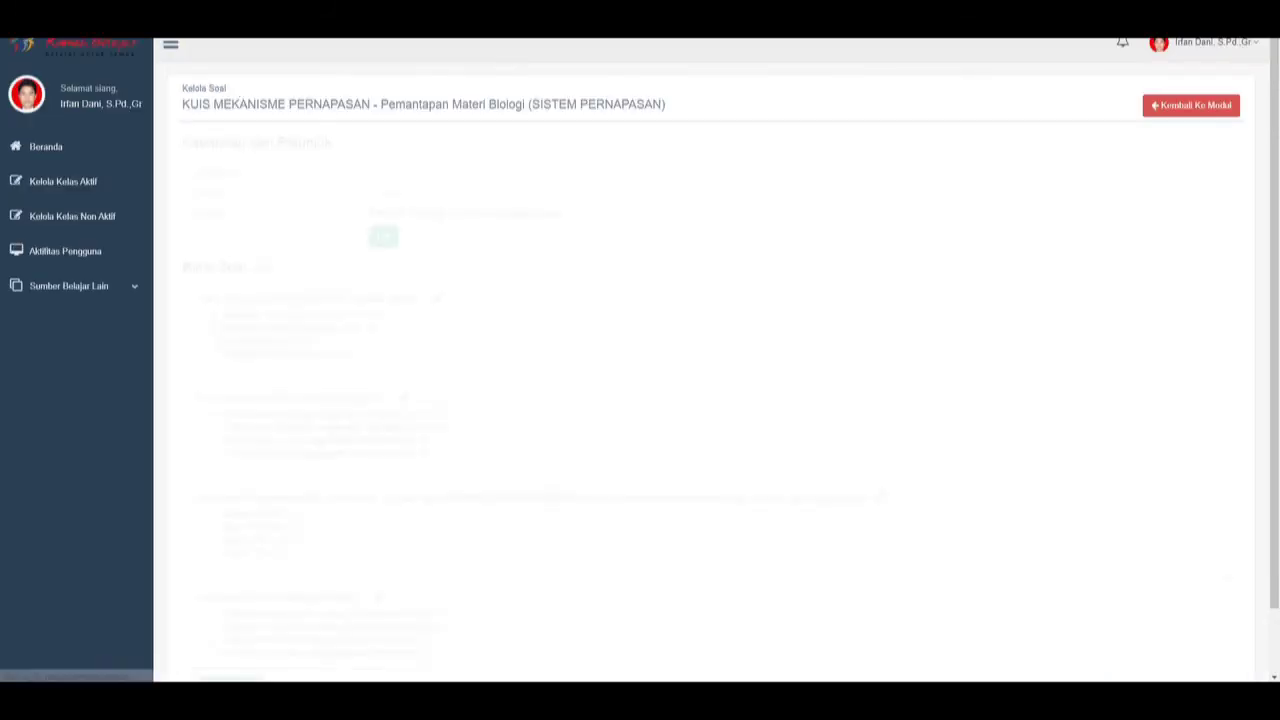
Add a blank question form, then select question 21's text on the Balkopites page.
scroll(500, 400, down, 2)
click(247, 616)
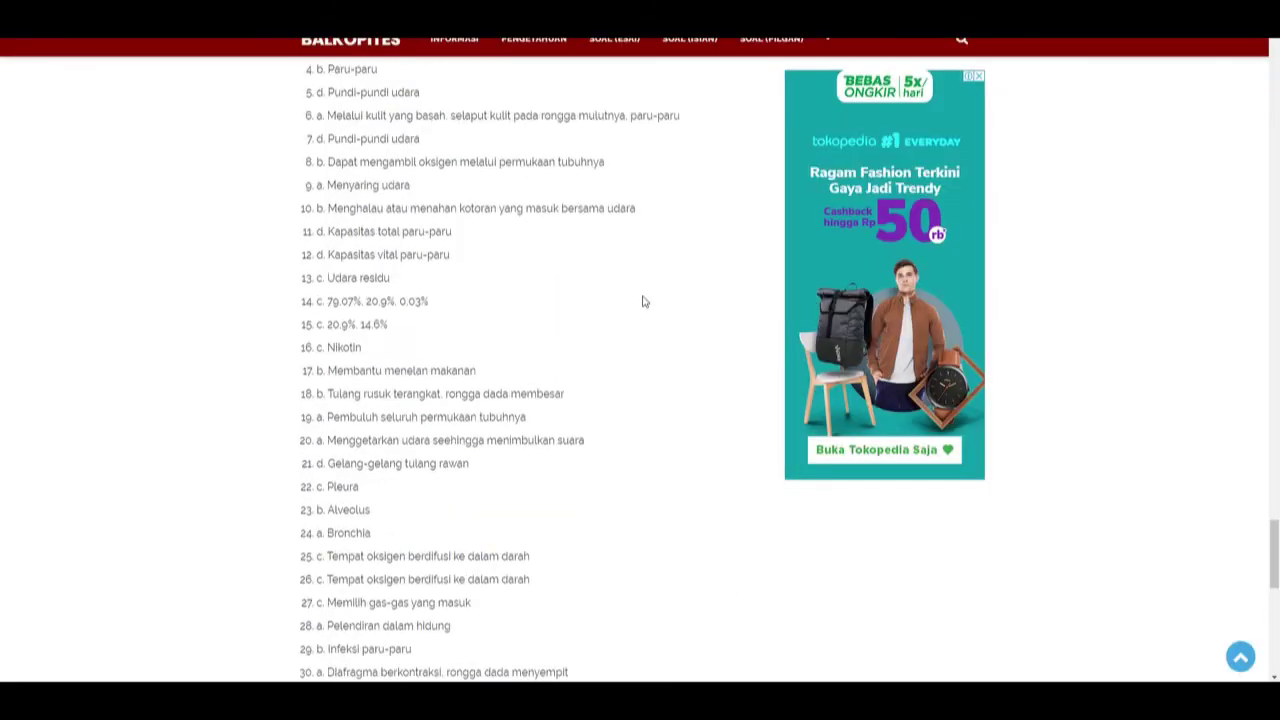
scroll(644, 301, up, 8)
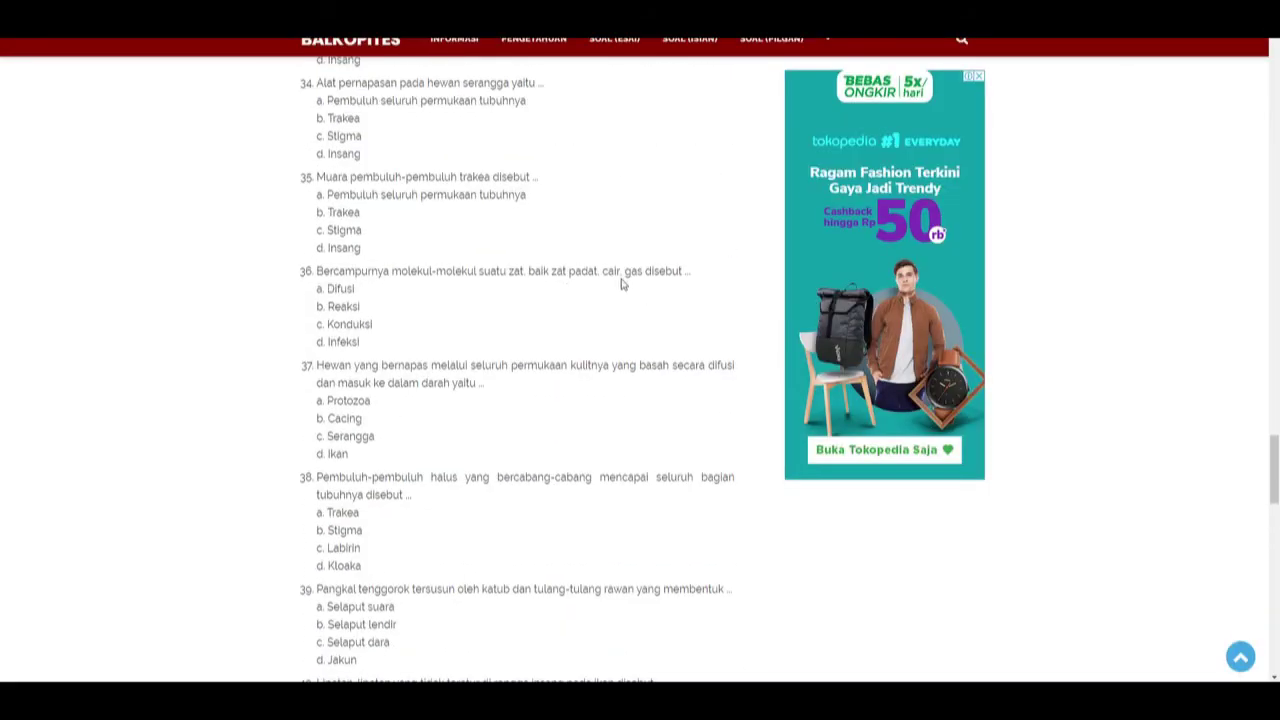
scroll(621, 284, up, 2)
scroll(625, 190, up, 6)
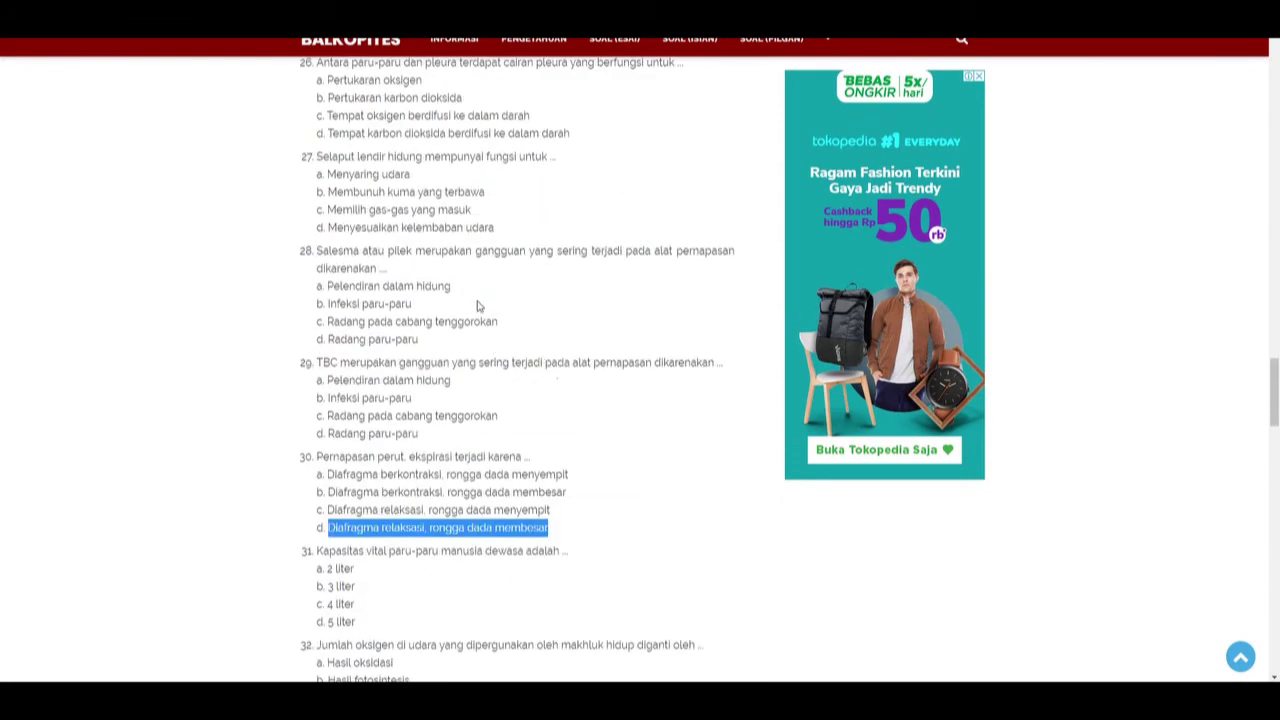
scroll(477, 303, up, 5)
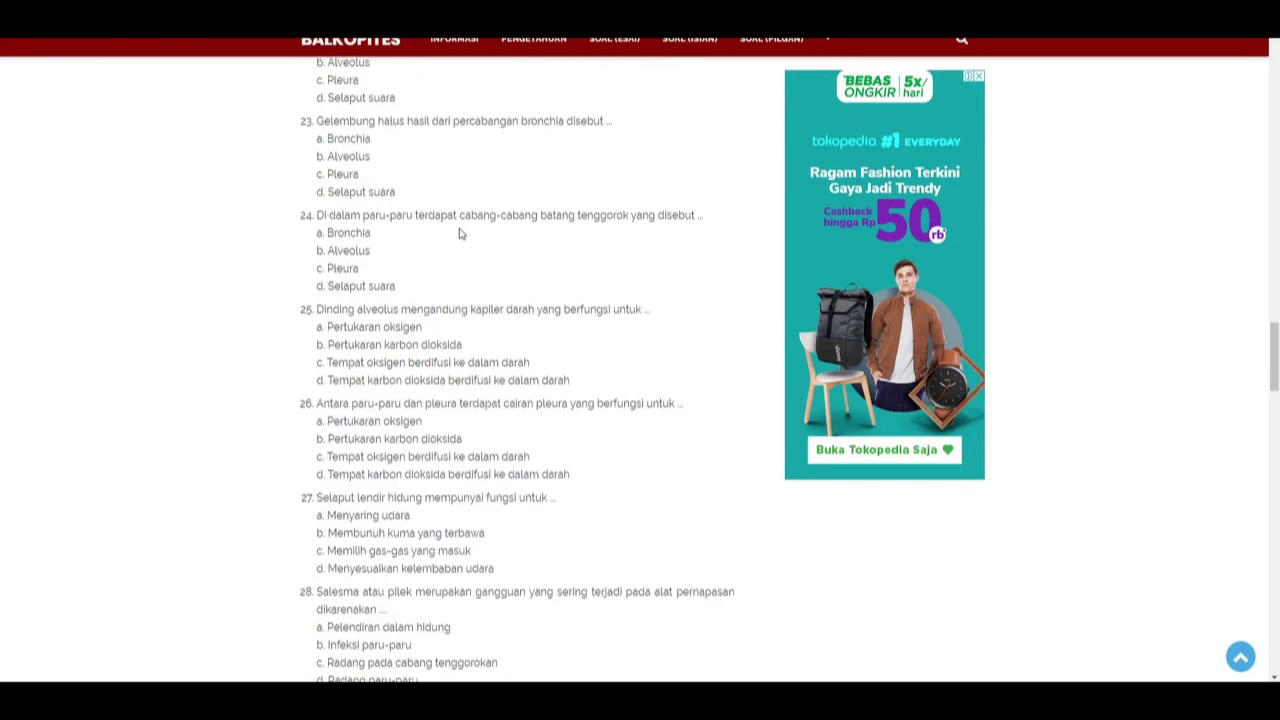
scroll(460, 234, up, 6)
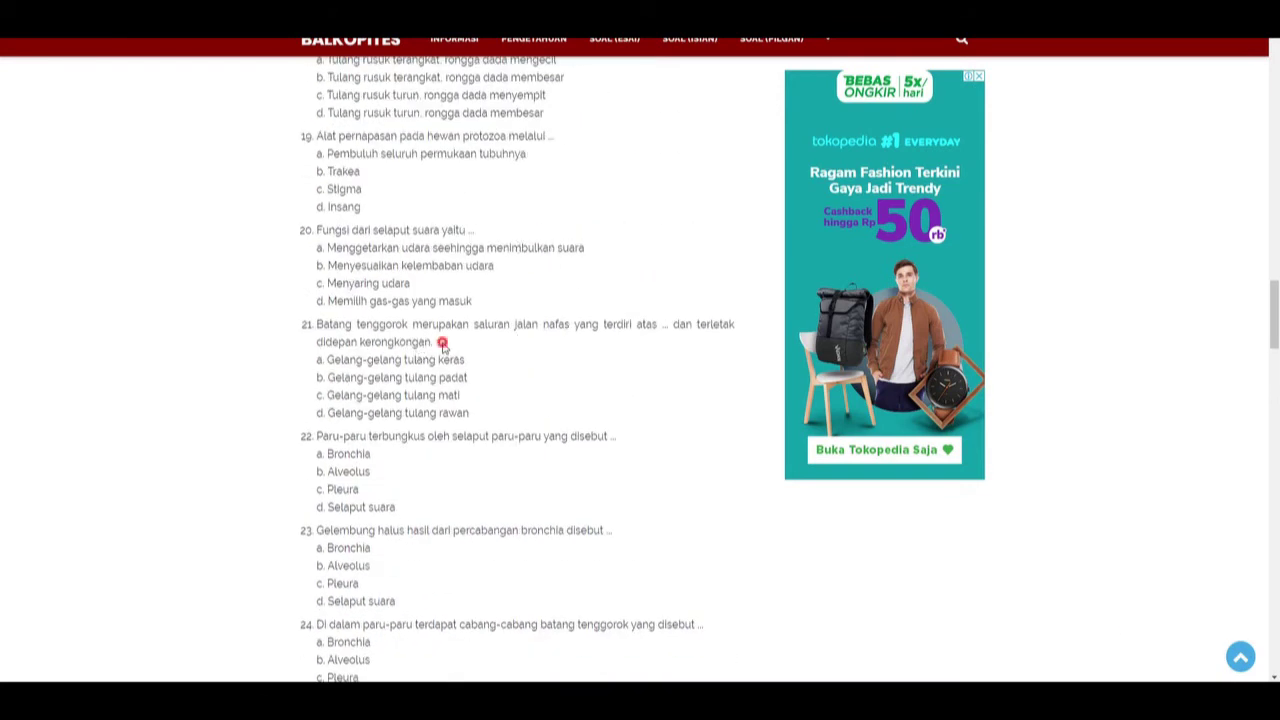
drag(434, 343, 318, 325)
key(alt+Tab)
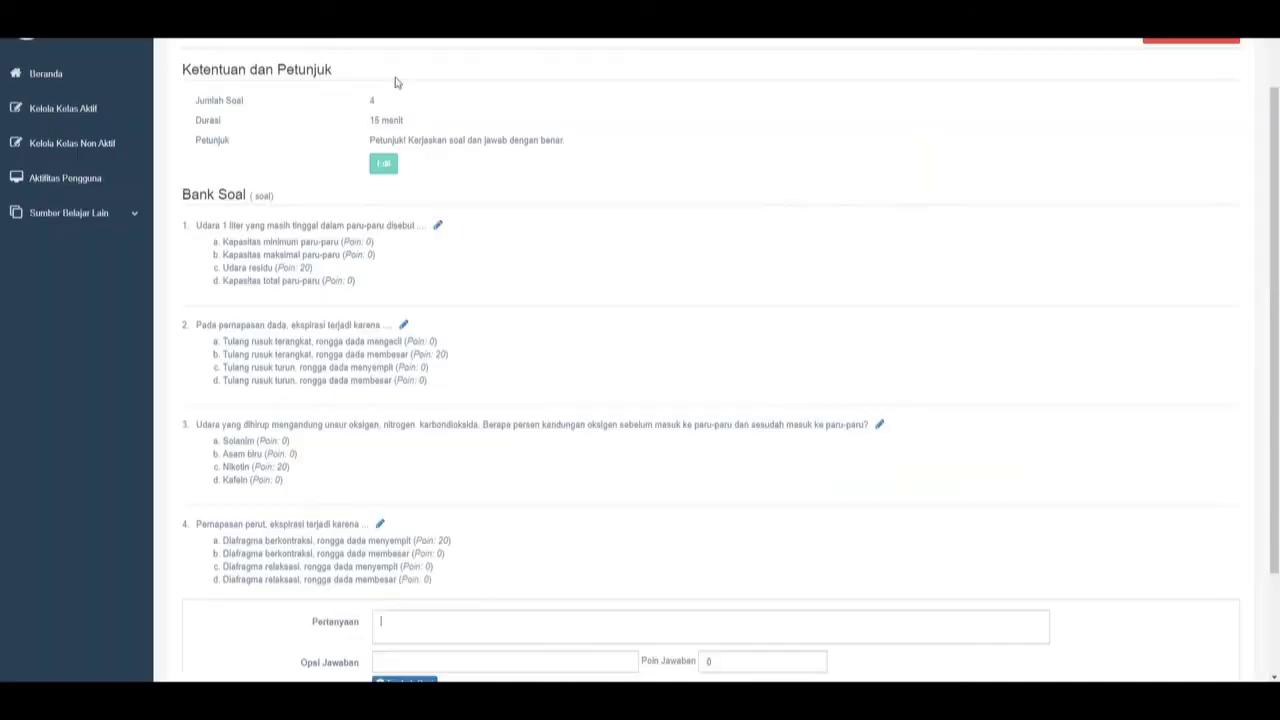
Fill the question text field and paste question 21's option a as the first answer.
scroll(500, 477, down, 2)
click(417, 496)
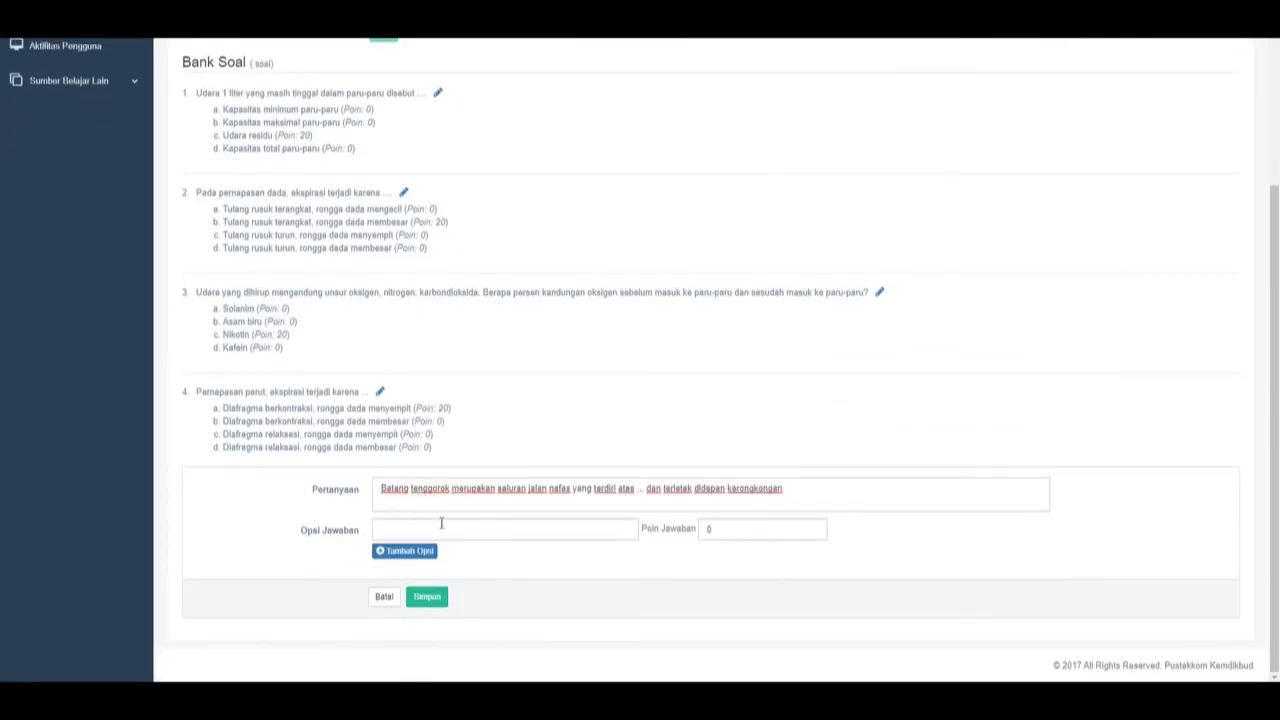
key(alt+Tab)
drag(466, 362, 330, 358)
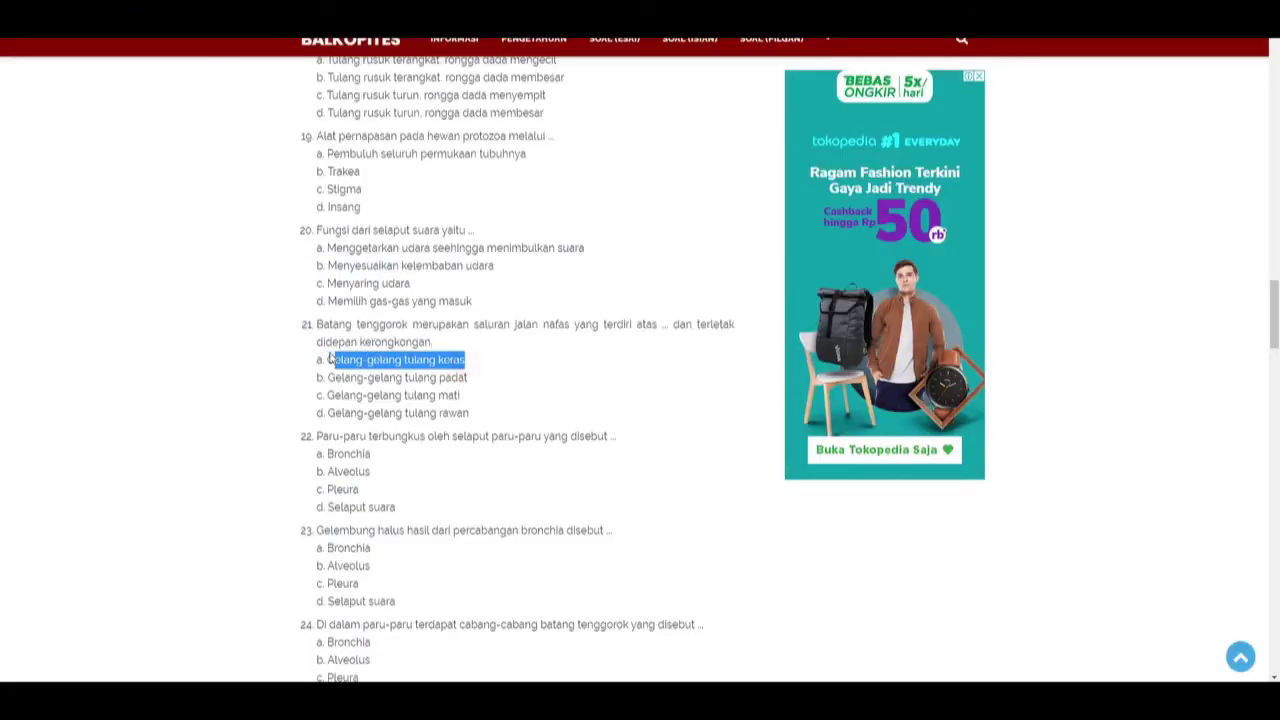
key(alt+Tab)
click(423, 524)
key(ctrl+v)
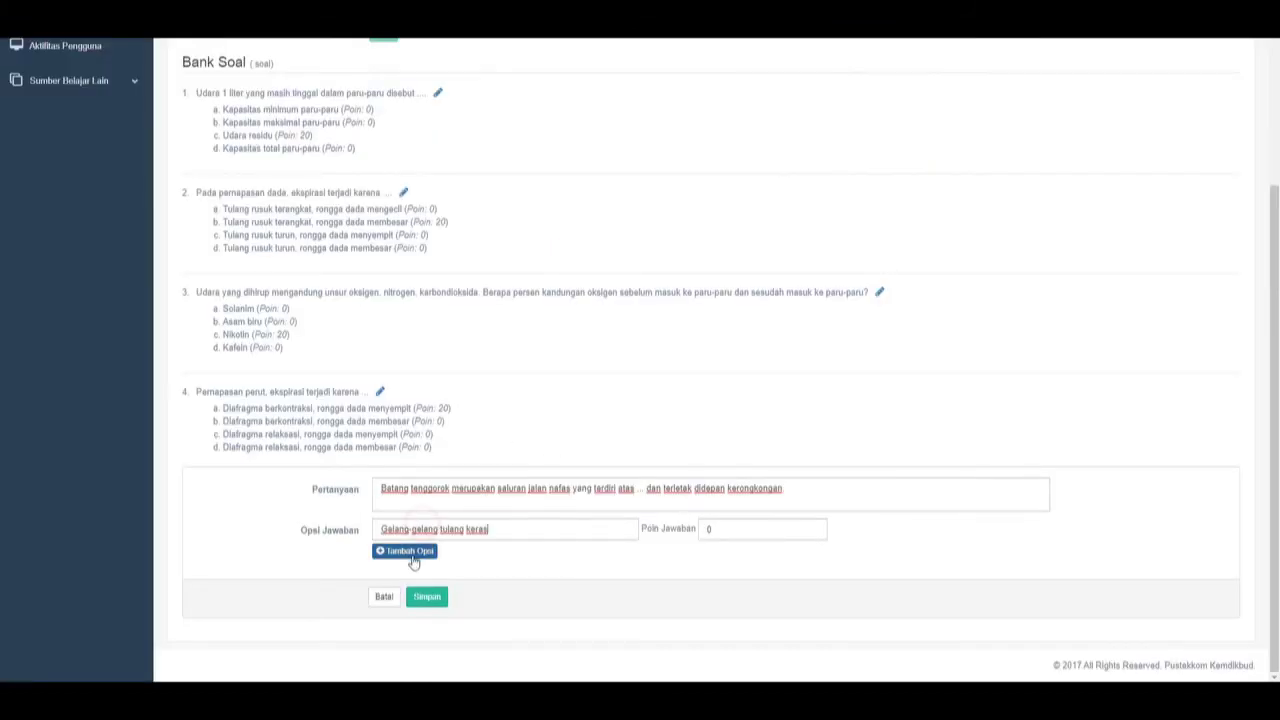
click(408, 551)
Add question 21's options b and c as the second and third answers.
key(alt+Tab)
drag(469, 380, 323, 379)
key(ctrl+c)
key(alt+Tab)
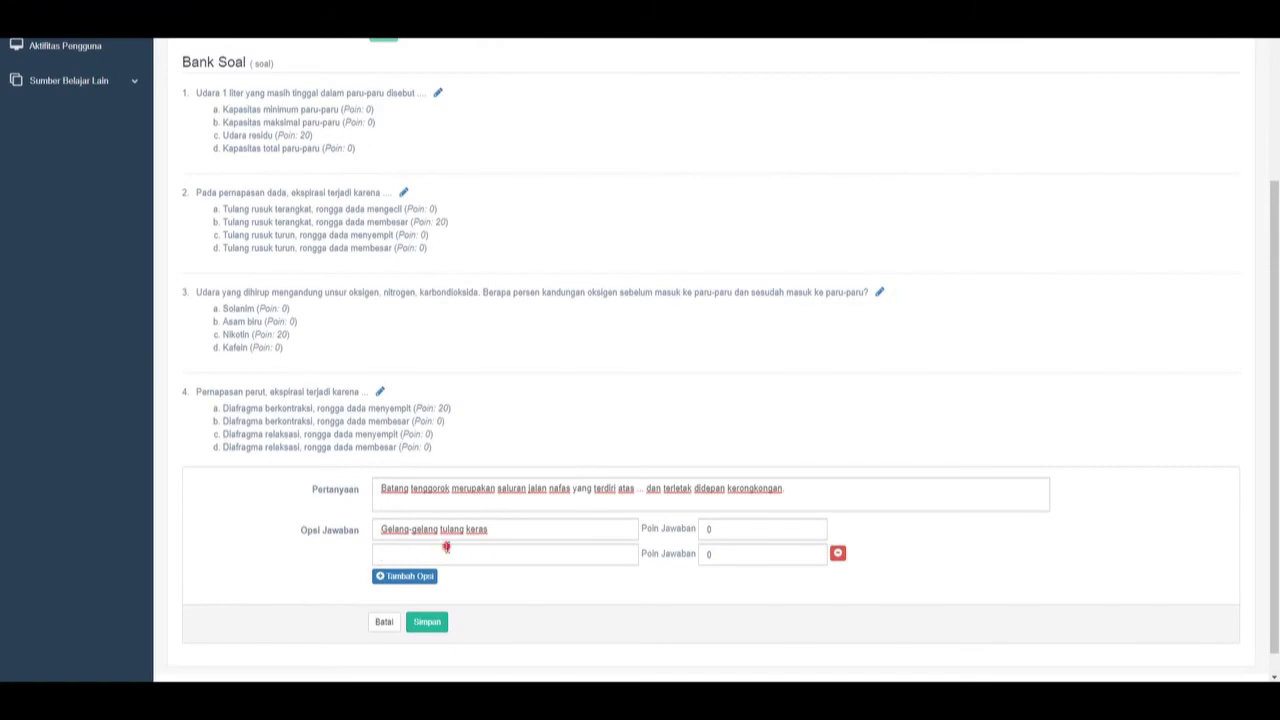
click(446, 547)
key(ctrl+v)
key(alt+Tab)
drag(464, 396, 326, 396)
key(ctrl+c)
key(alt+Tab)
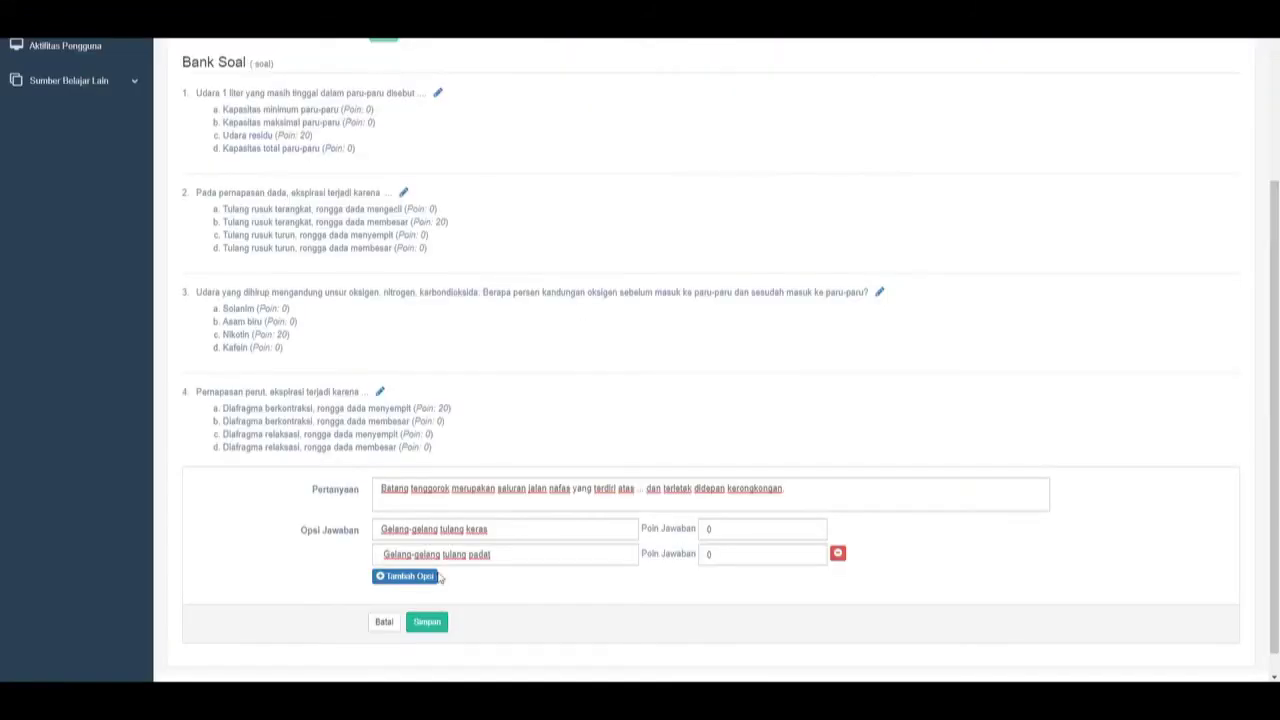
click(439, 577)
click(437, 580)
key(ctrl+v)
Copy question 21's option d into a new fourth answer row.
key(alt+Tab)
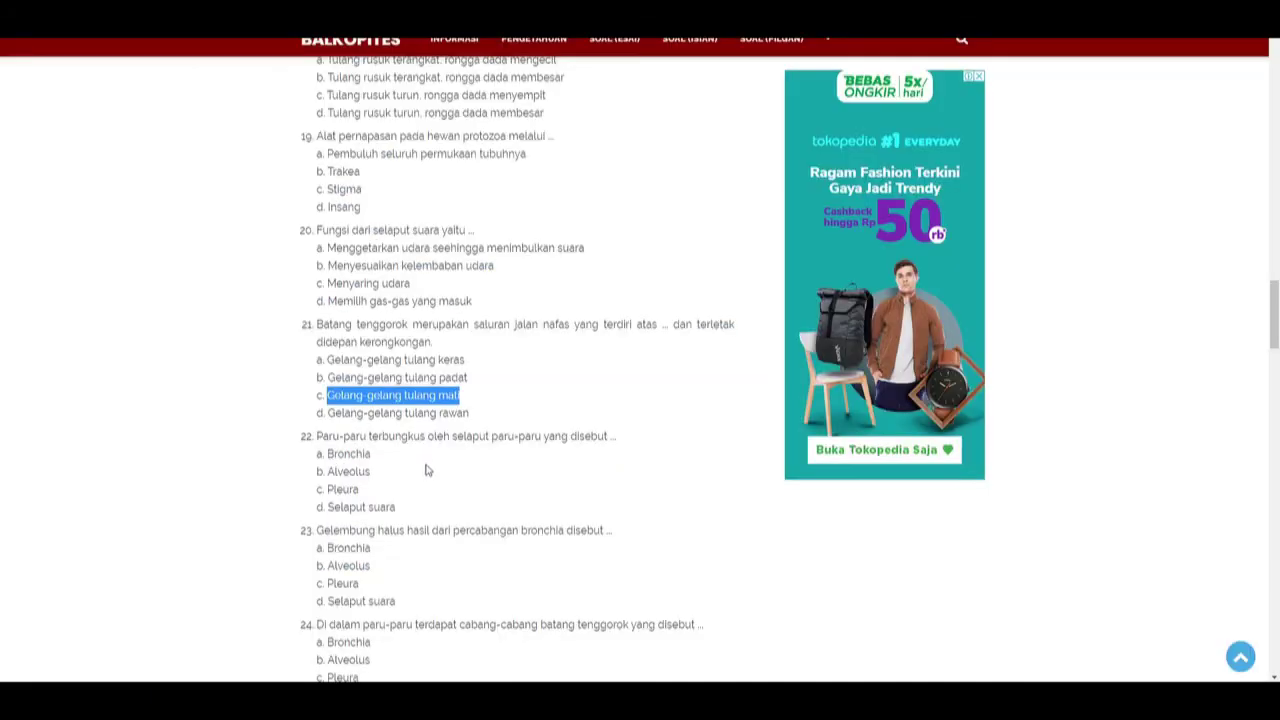
triple_click(468, 411)
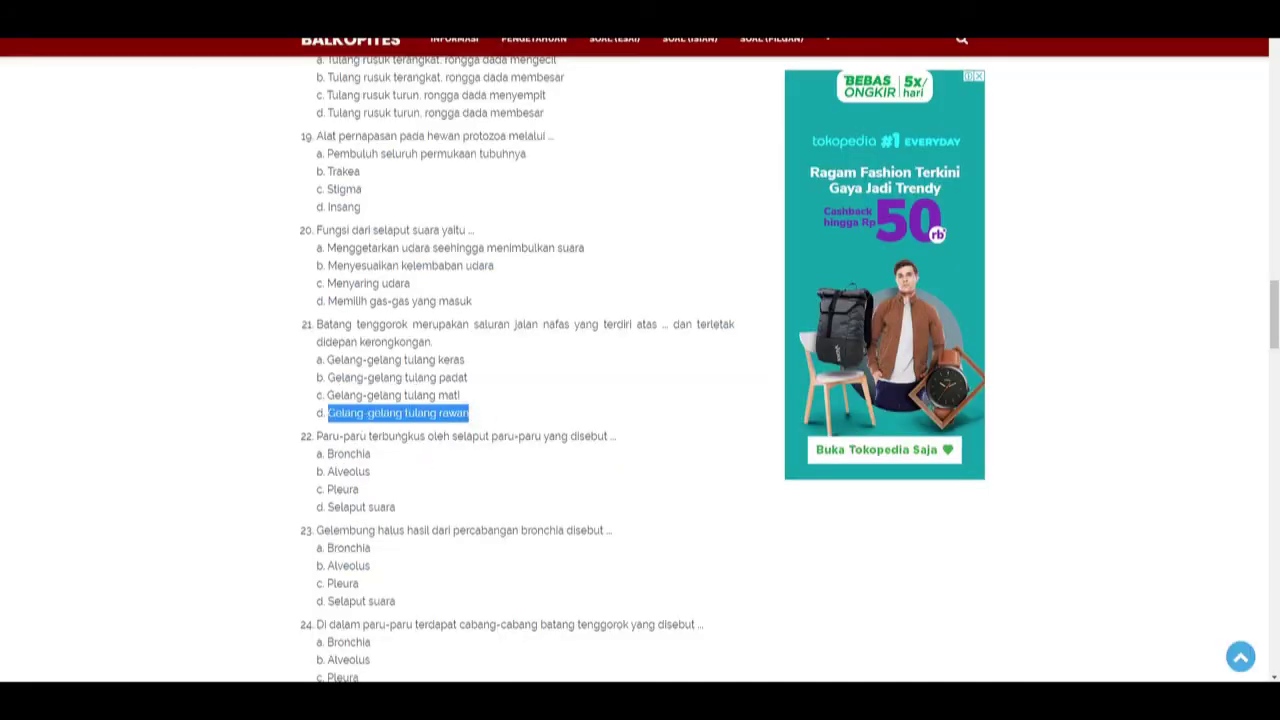
key(ctrl+c)
key(alt+Tab)
click(404, 601)
click(392, 604)
key(ctrl+v)
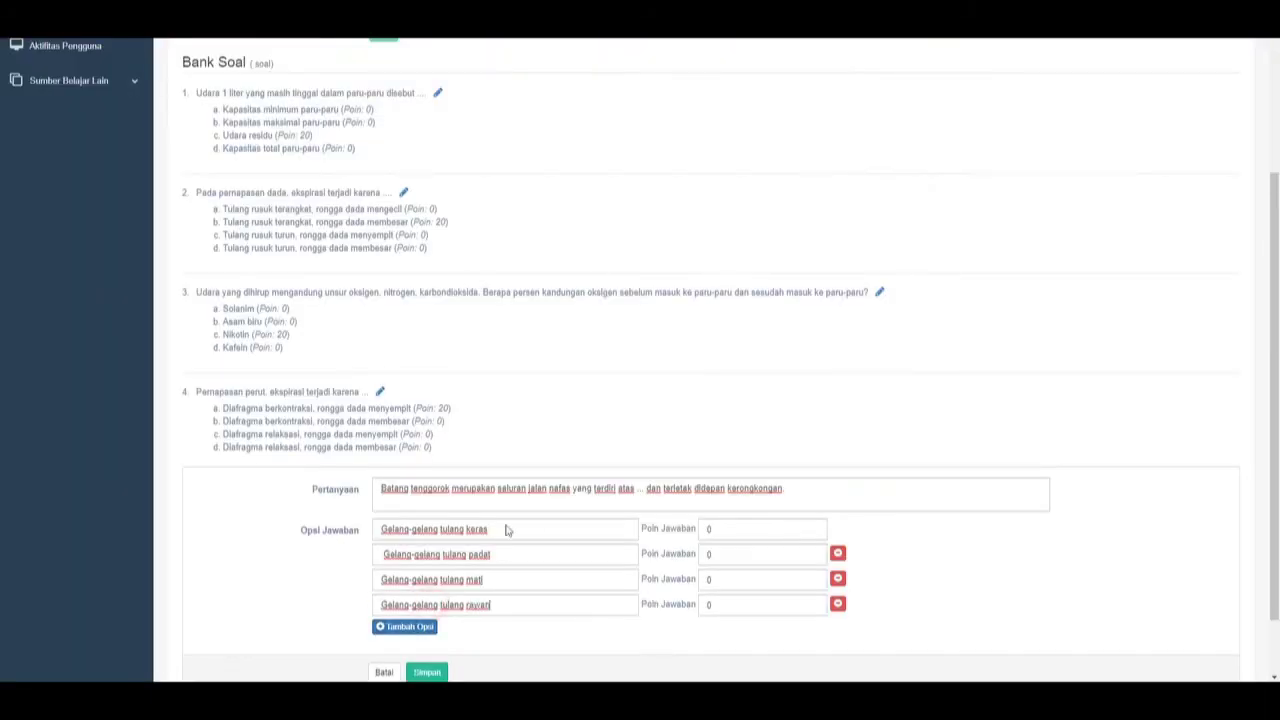
scroll(506, 530, down, 2)
Give 'Gelang-gelang tulang rawan' 20 points and save question 5.
key(alt+Tab)
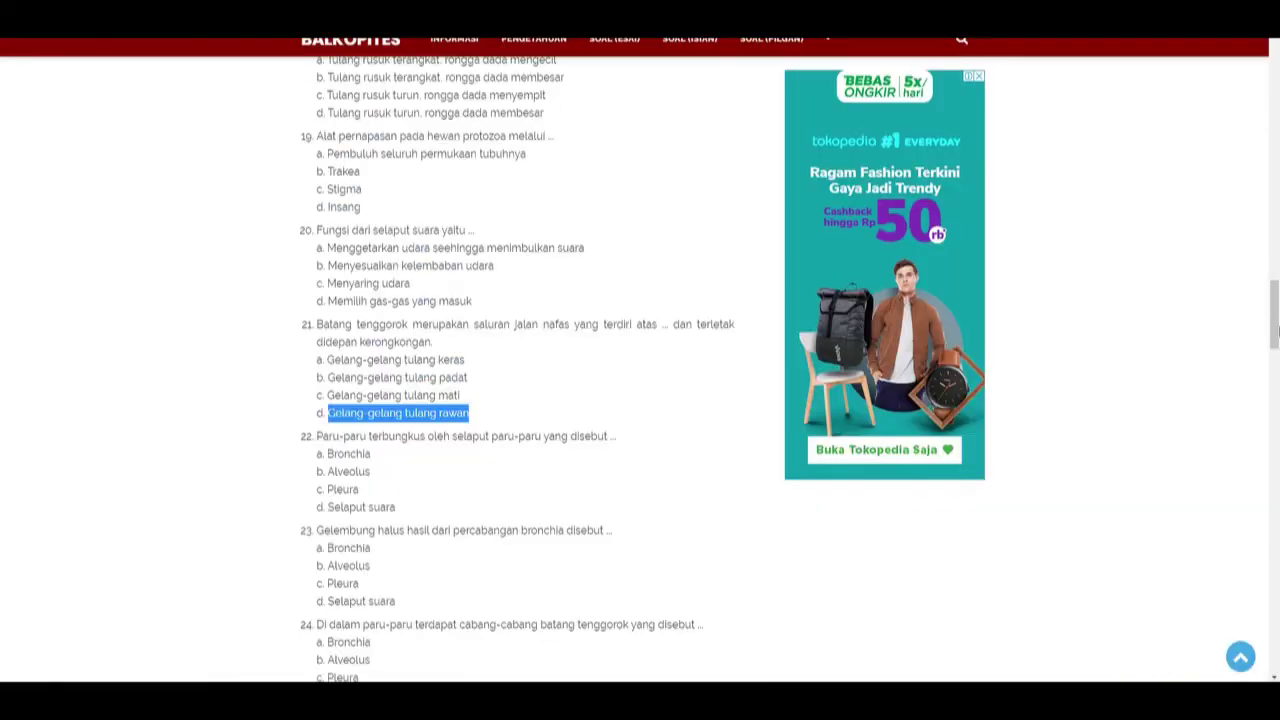
drag(1277, 330, 1277, 571)
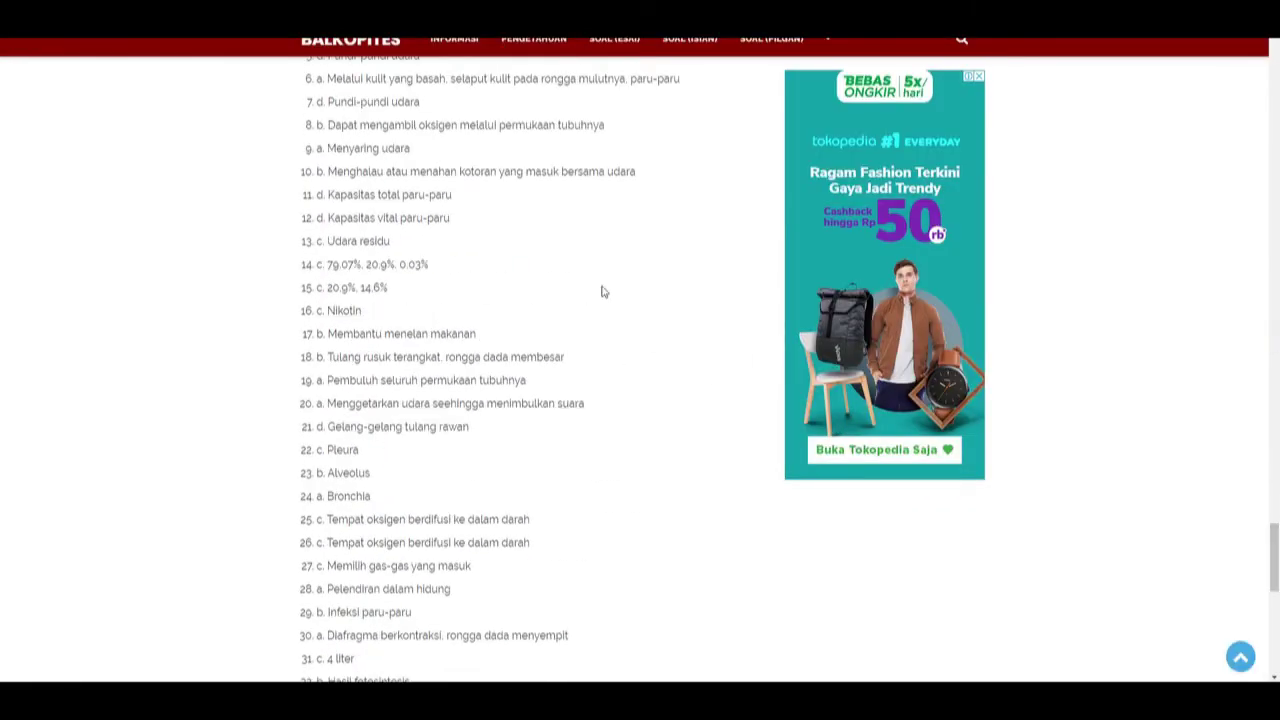
key(alt+Tab)
double_click(746, 528)
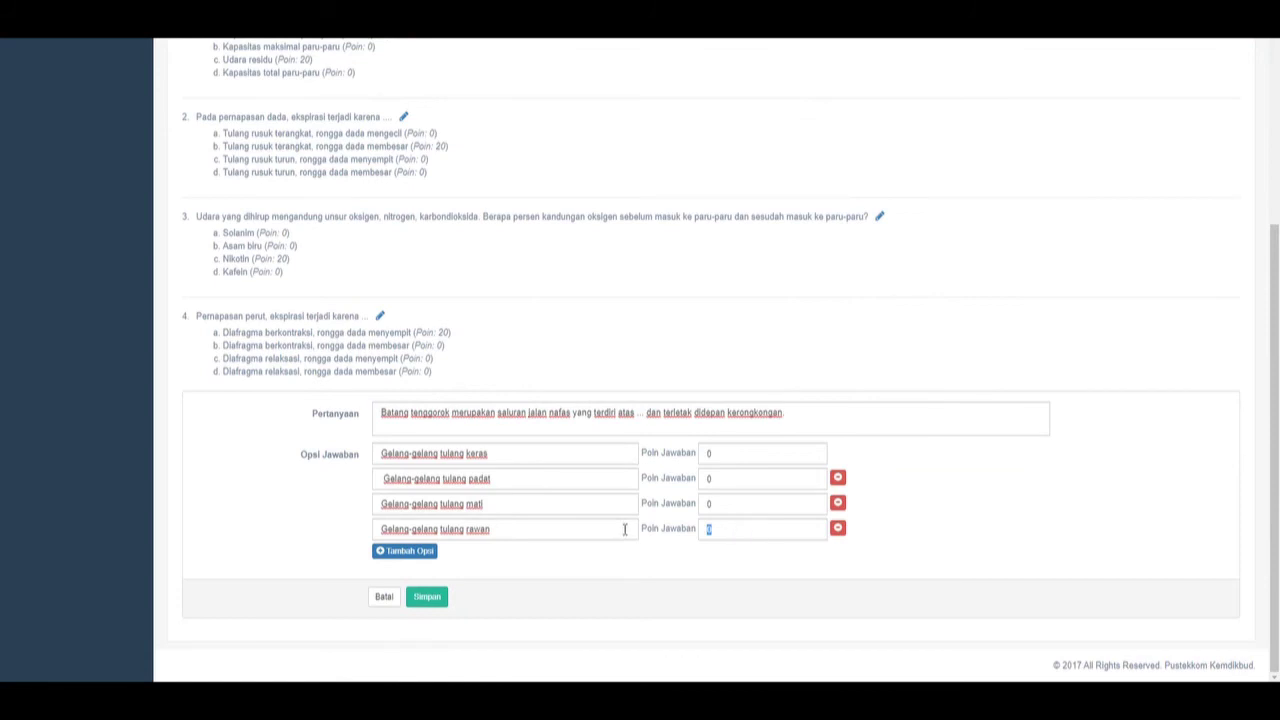
click(434, 597)
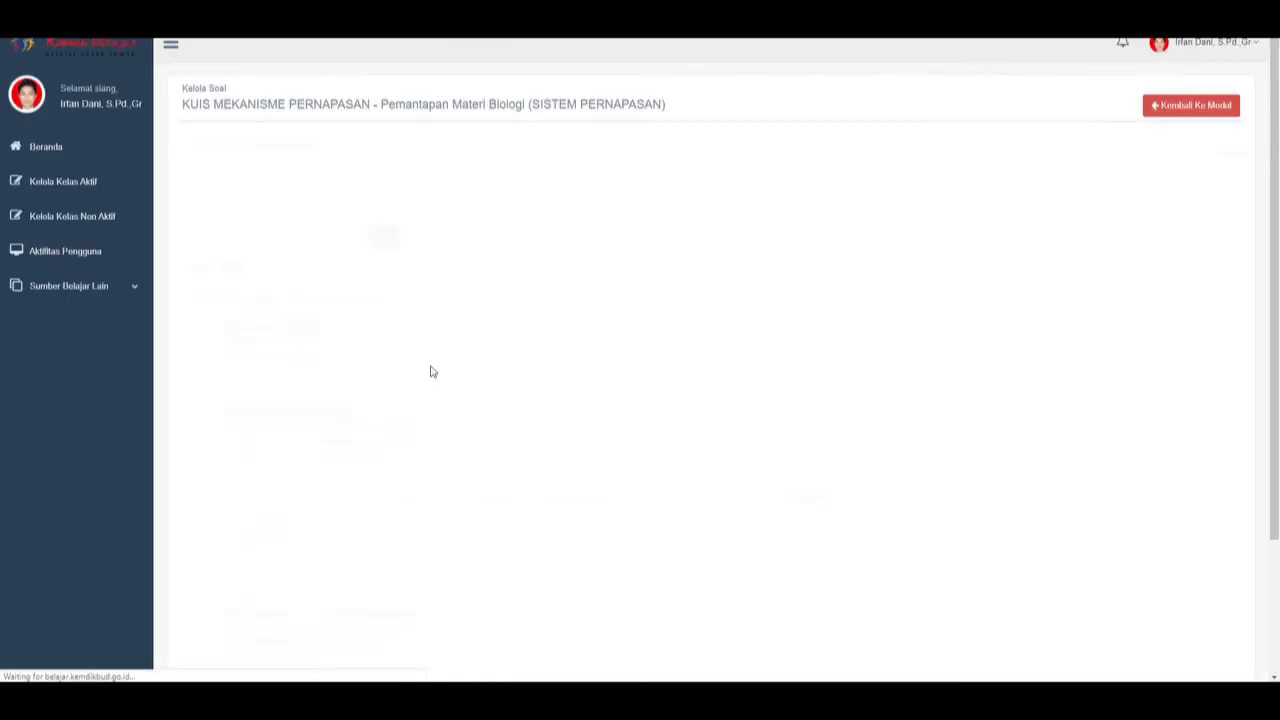
scroll(1174, 326, down, 2)
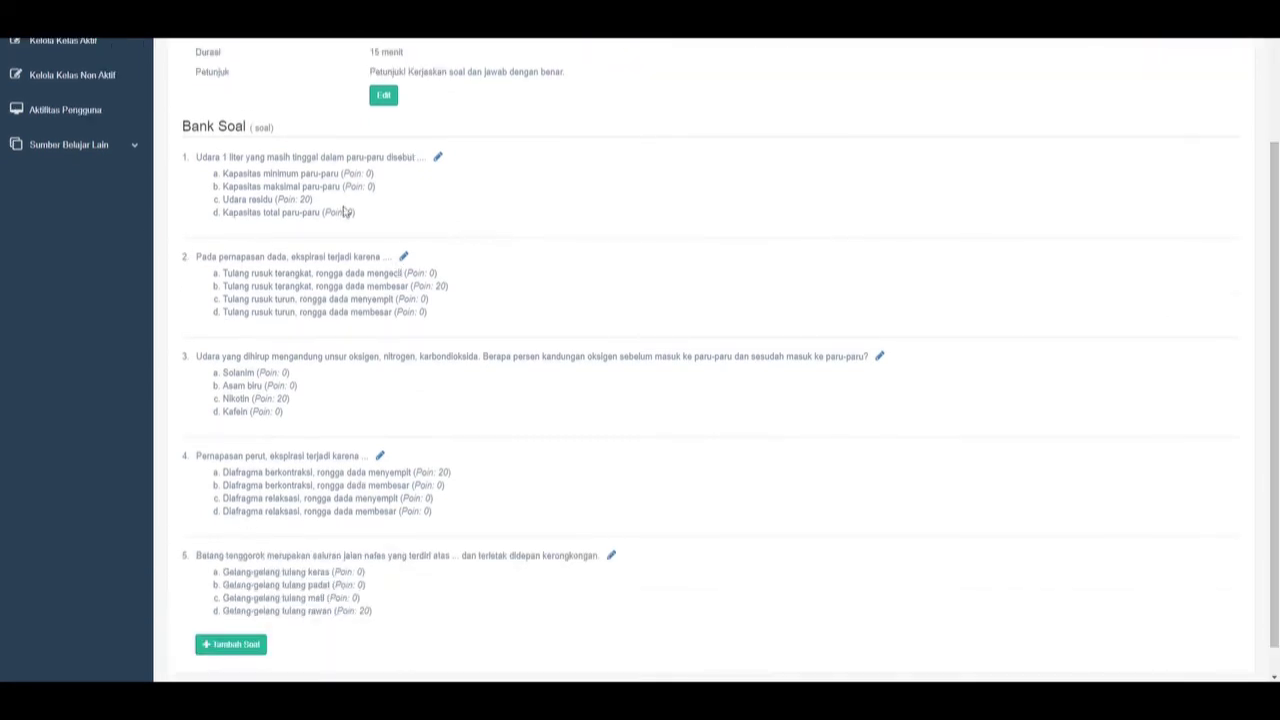
scroll(354, 326, down, 2)
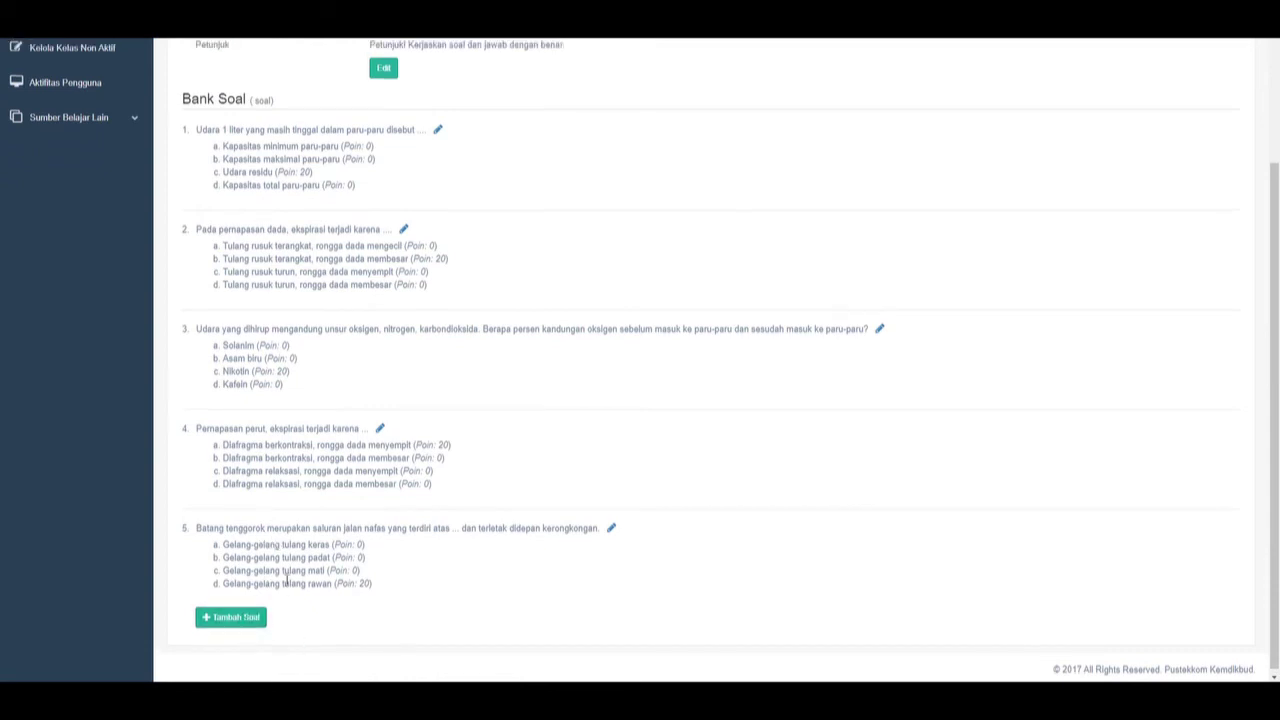
scroll(453, 241, up, 3)
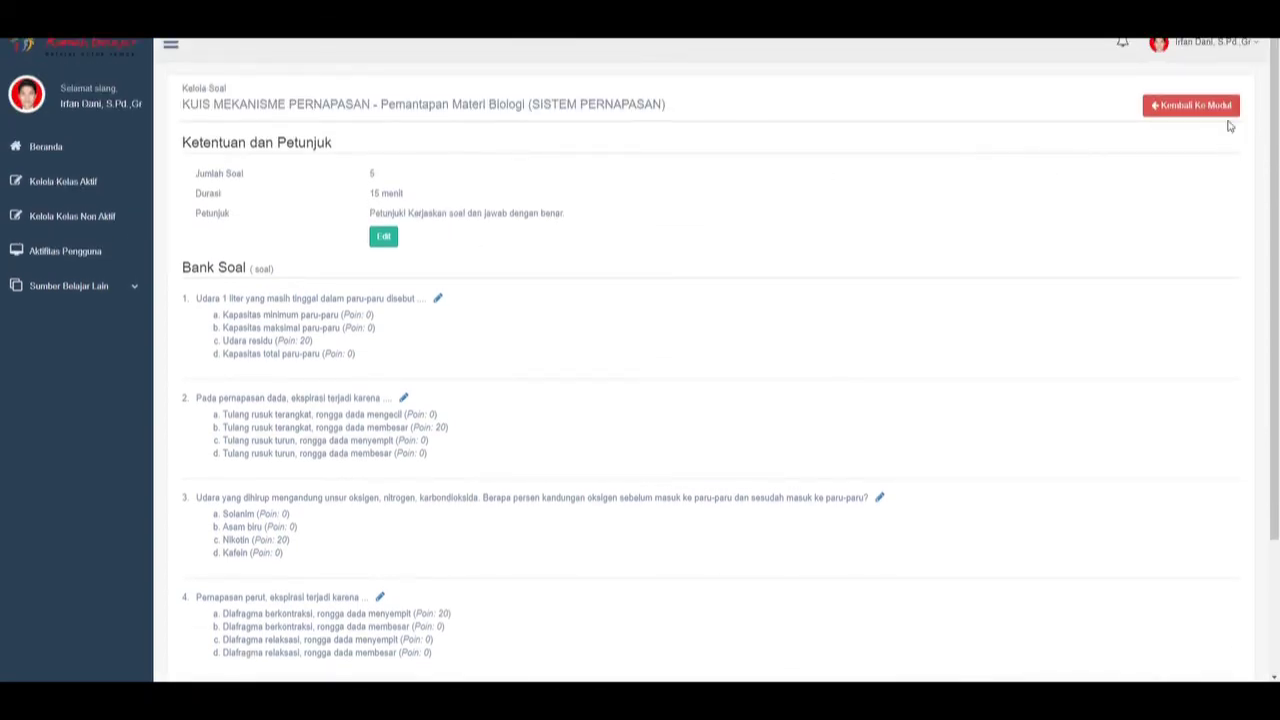
click(1193, 112)
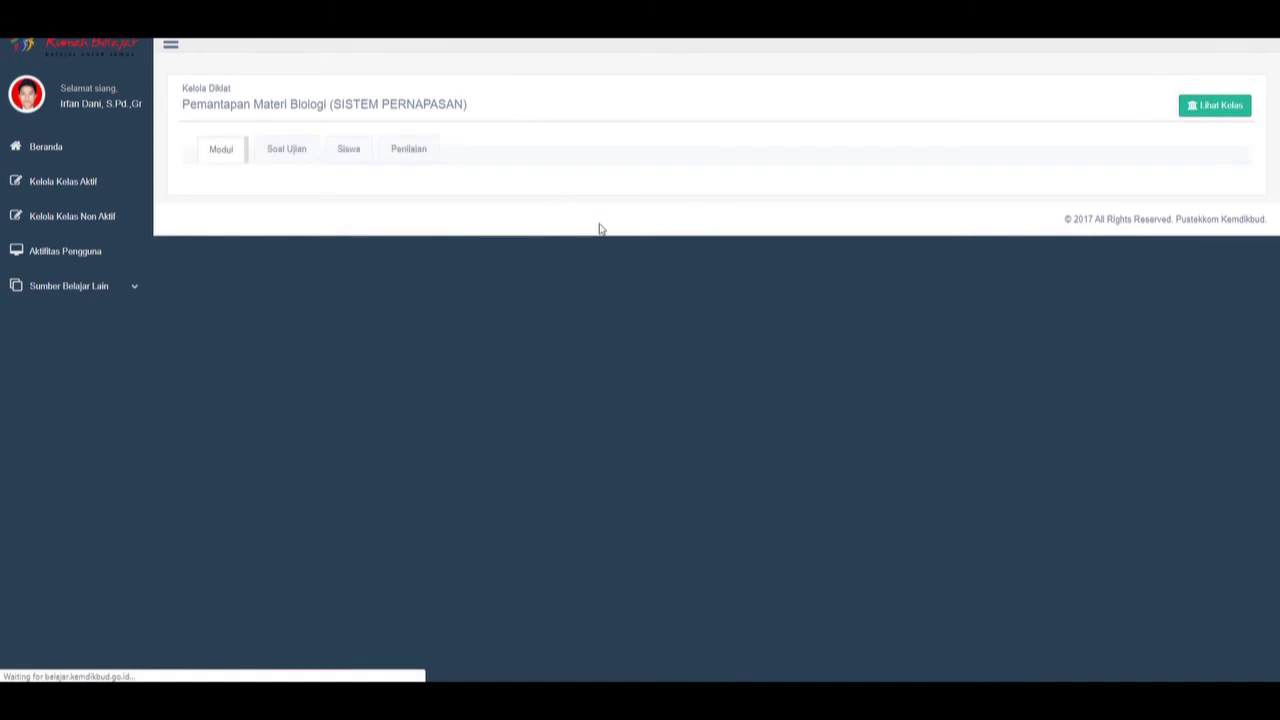
scroll(414, 343, down, 12)
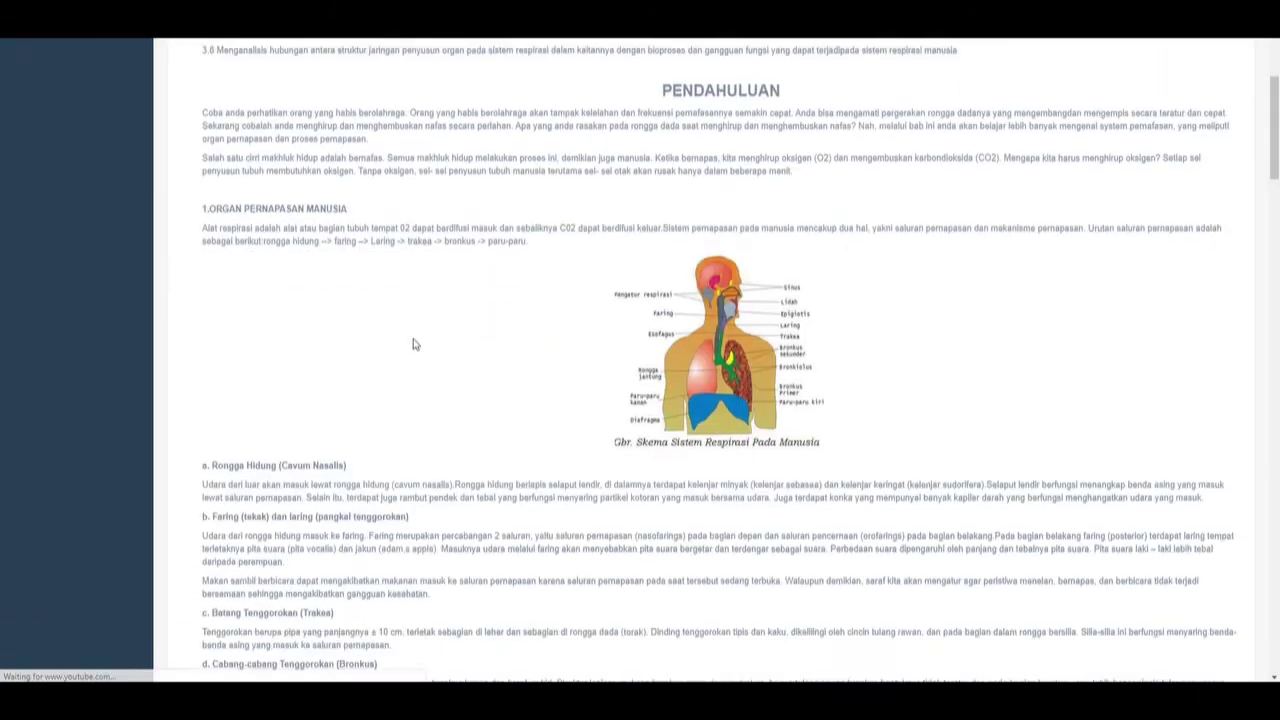
scroll(414, 343, down, 4)
scroll(329, 277, up, 1)
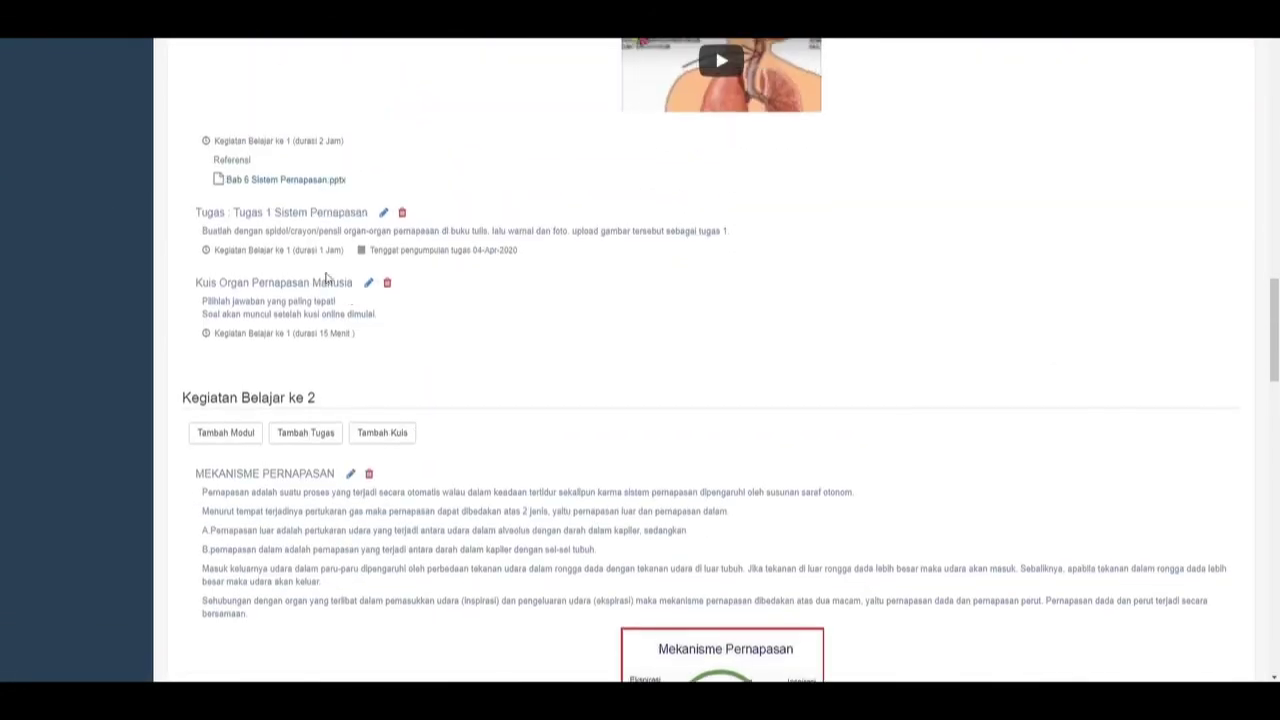
scroll(249, 314, down, 2)
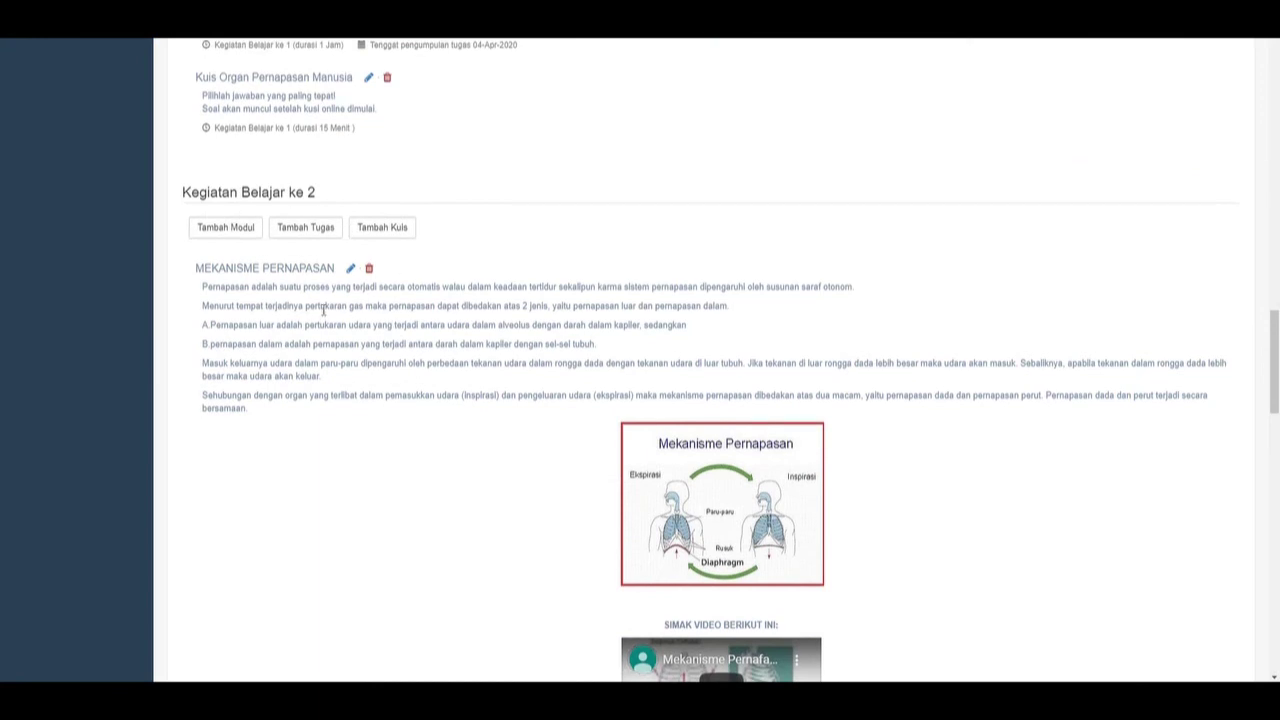
scroll(397, 326, down, 5)
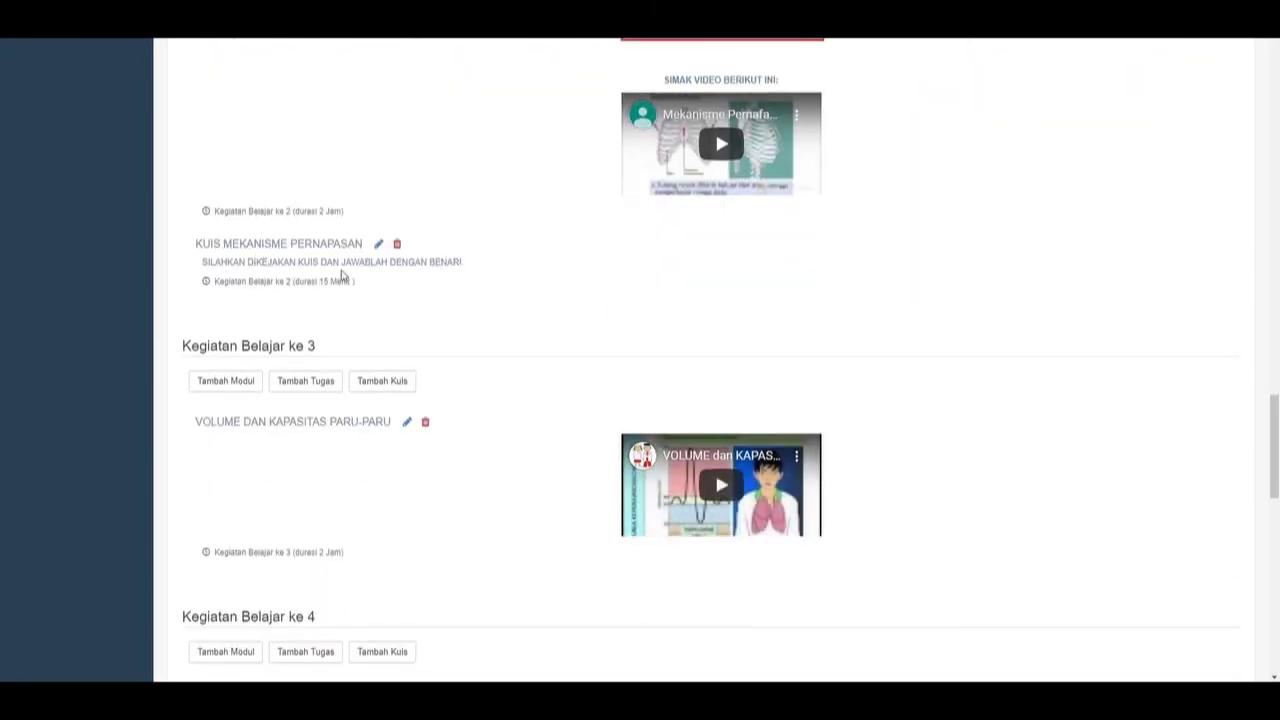
scroll(406, 275, up, 1)
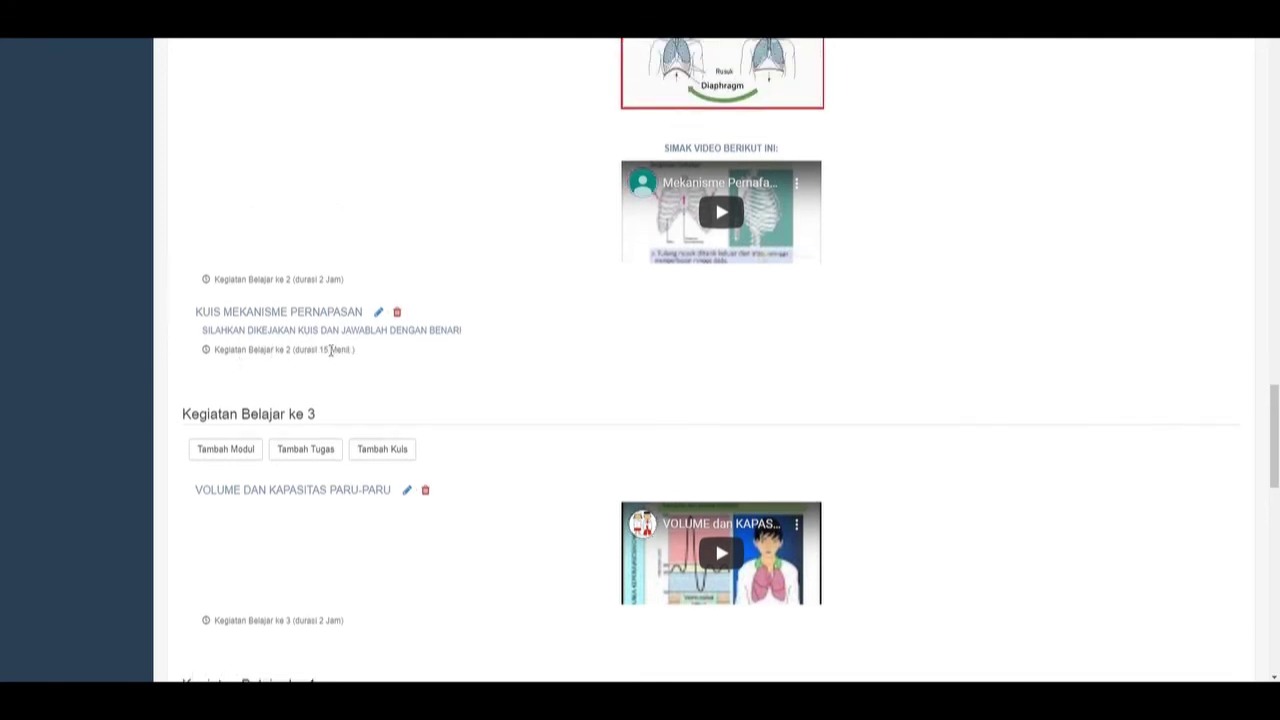
drag(1274, 436, 1246, 83)
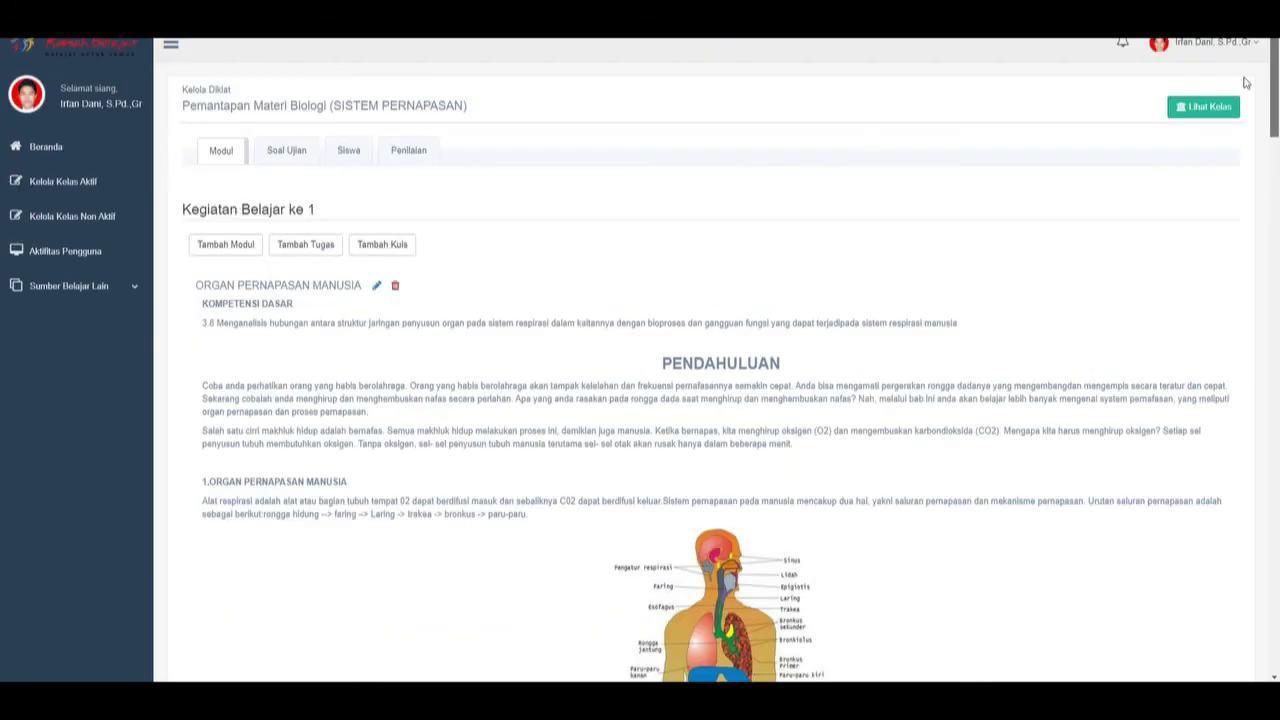
Log out of the teacher account and sign in as the student.
click(1250, 47)
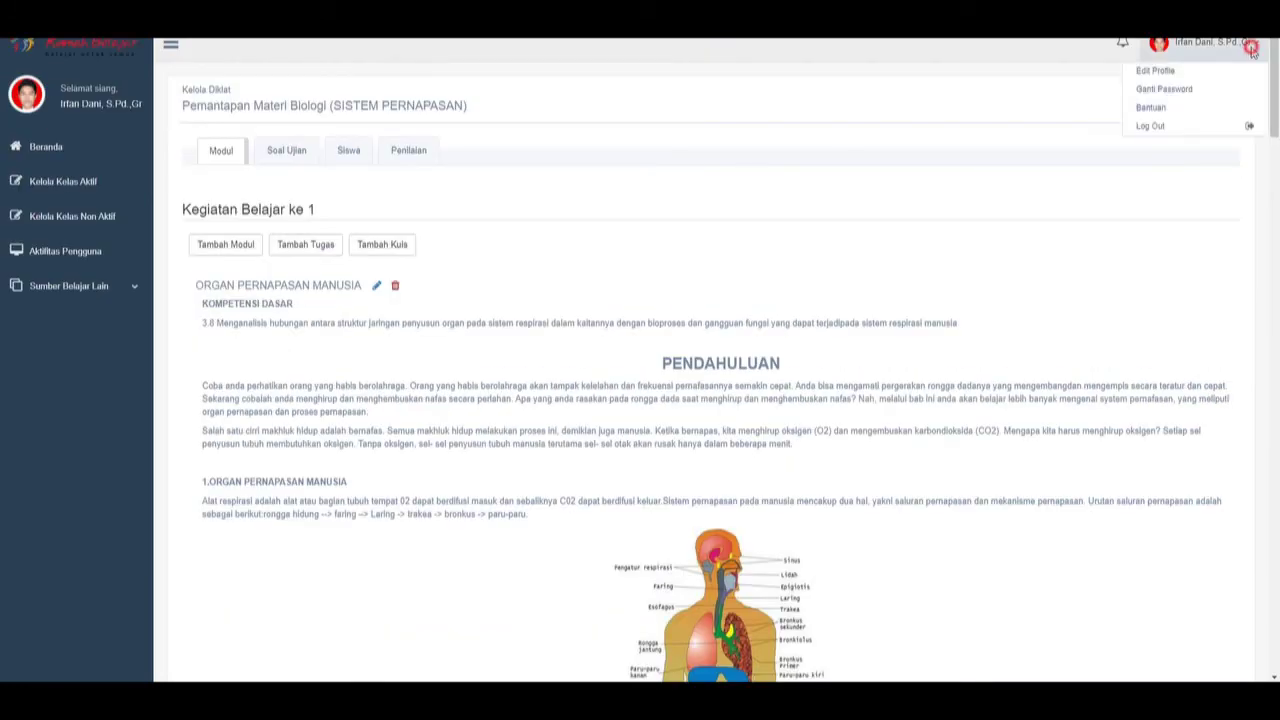
click(1168, 128)
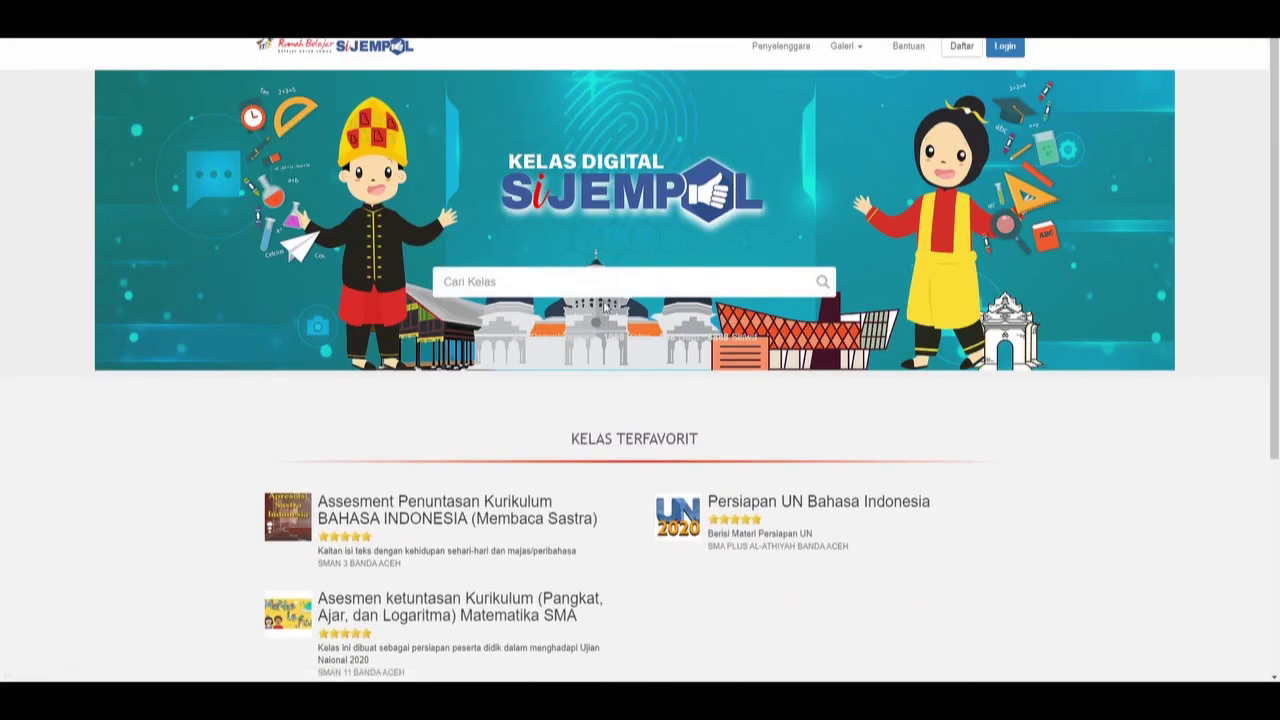
click(1008, 48)
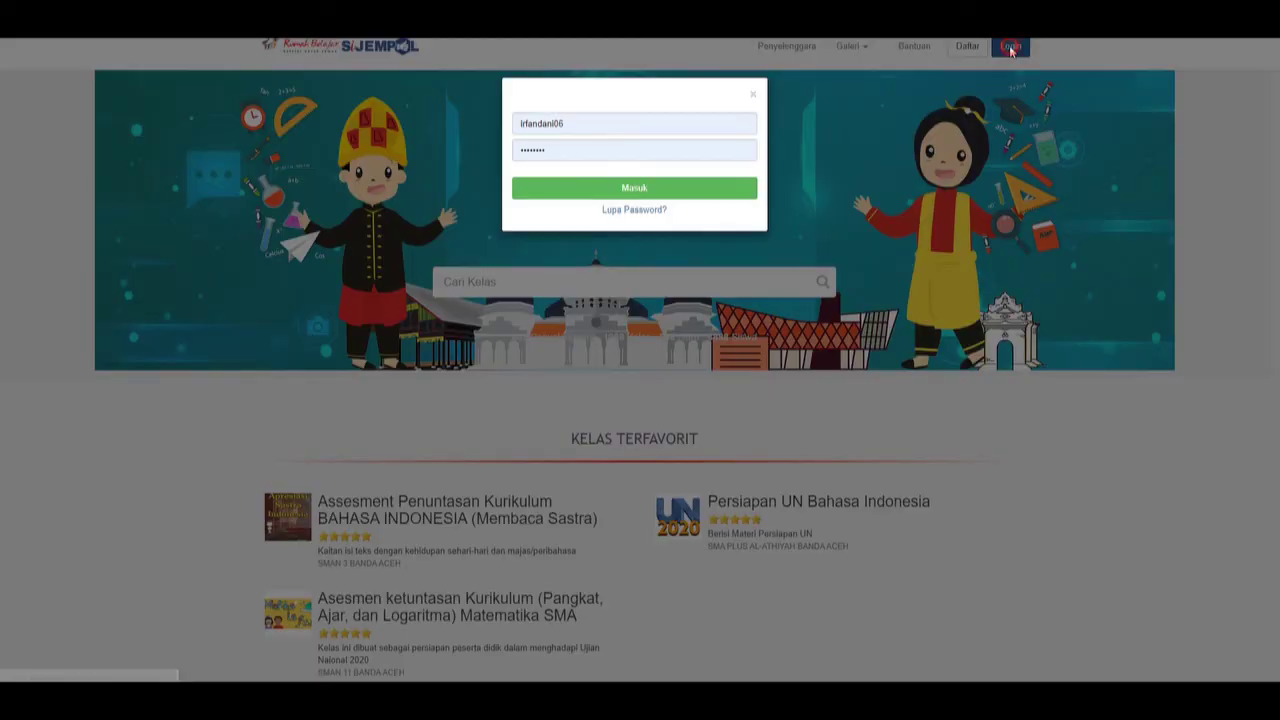
click(600, 127)
click(598, 182)
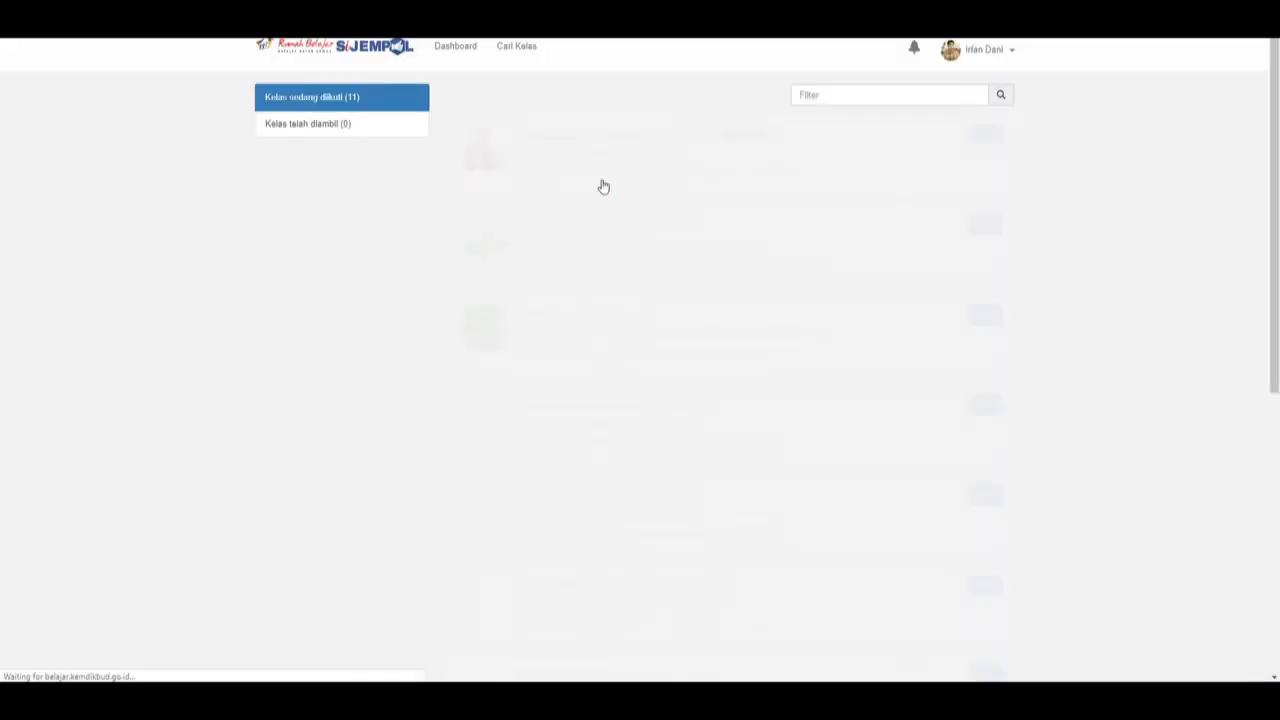
Open the SISTEM PERNAPASAN class and expand Kegiatan Belajar ke 2.
click(614, 138)
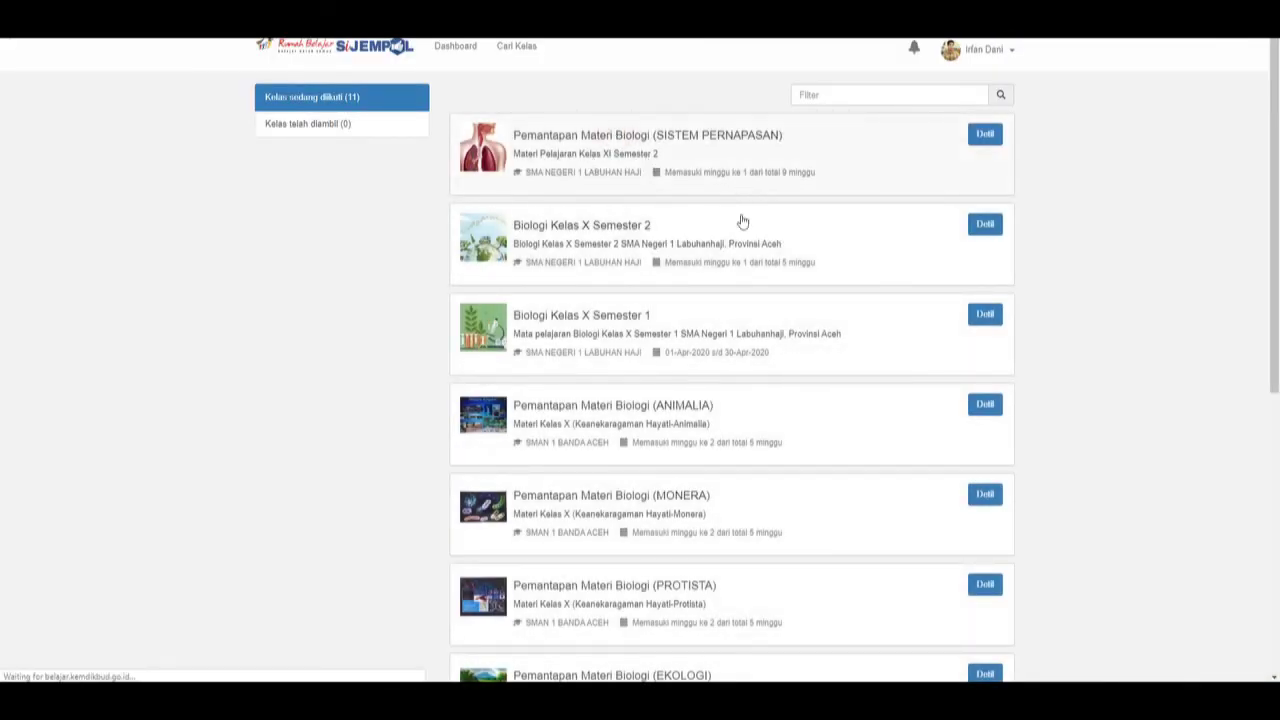
scroll(718, 330, down, 1)
scroll(718, 330, down, 5)
scroll(522, 315, up, 4)
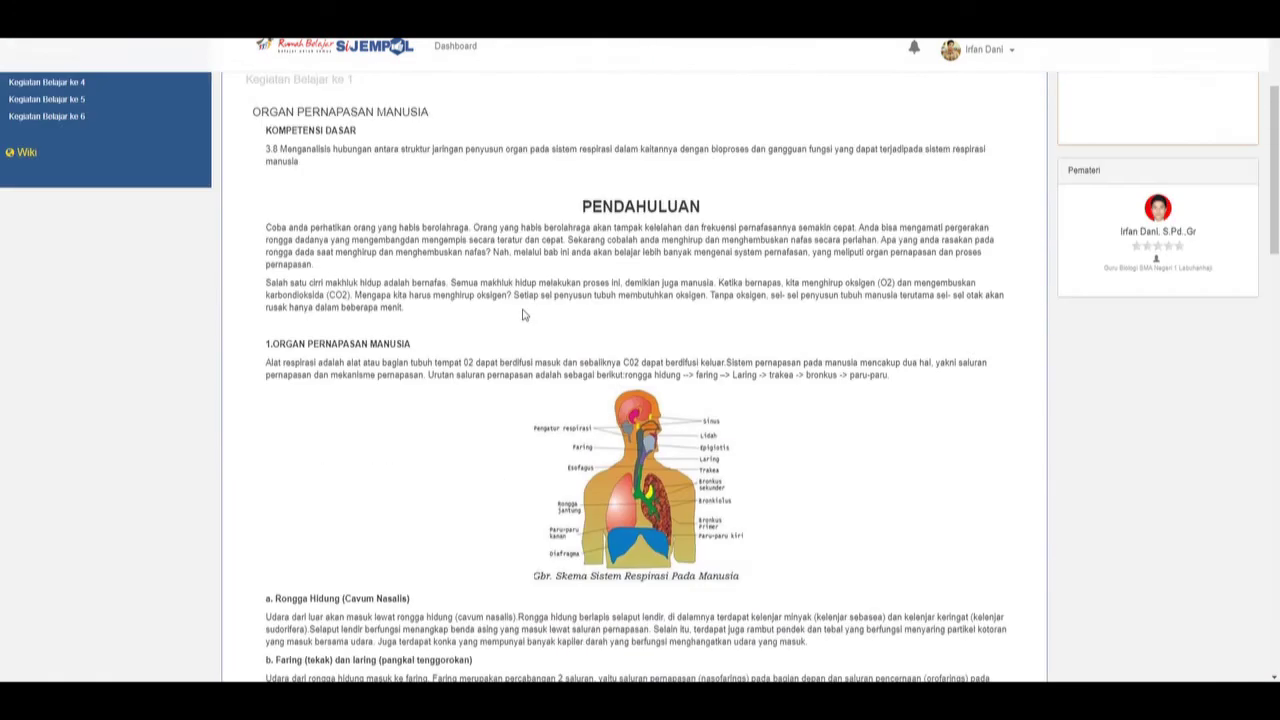
scroll(522, 315, down, 15)
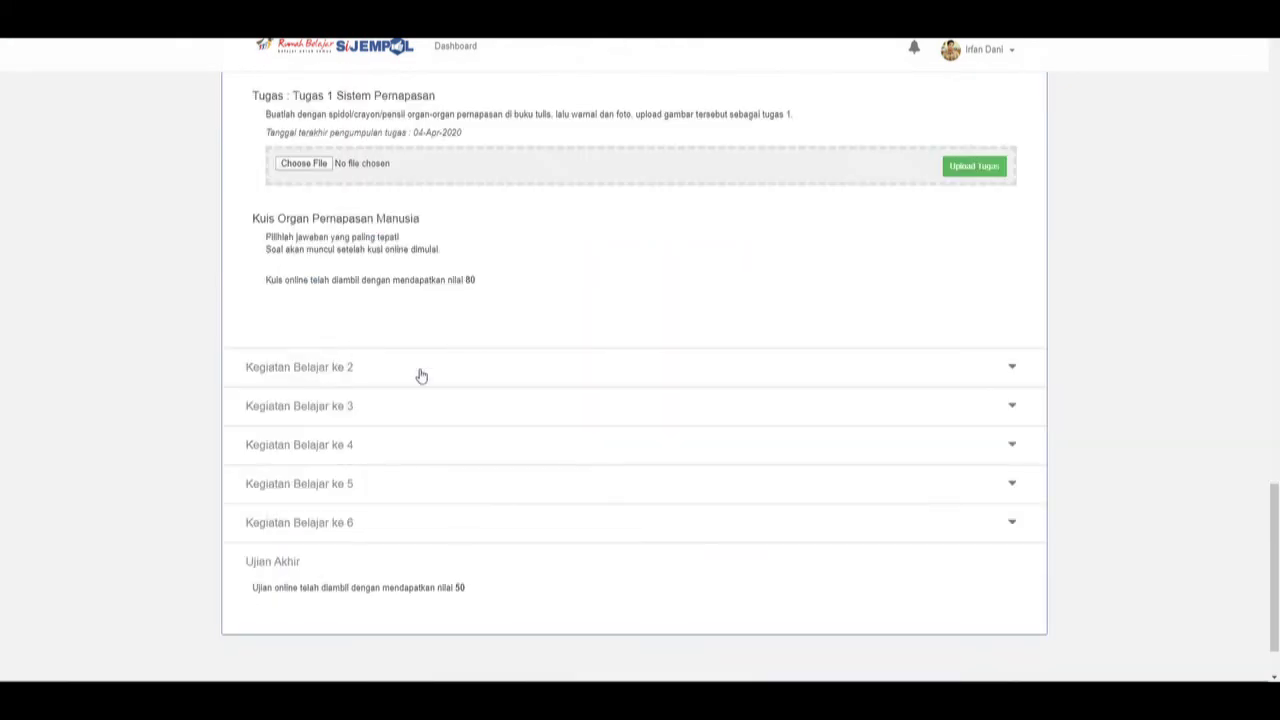
click(349, 367)
scroll(466, 378, down, 3)
scroll(466, 378, down, 3)
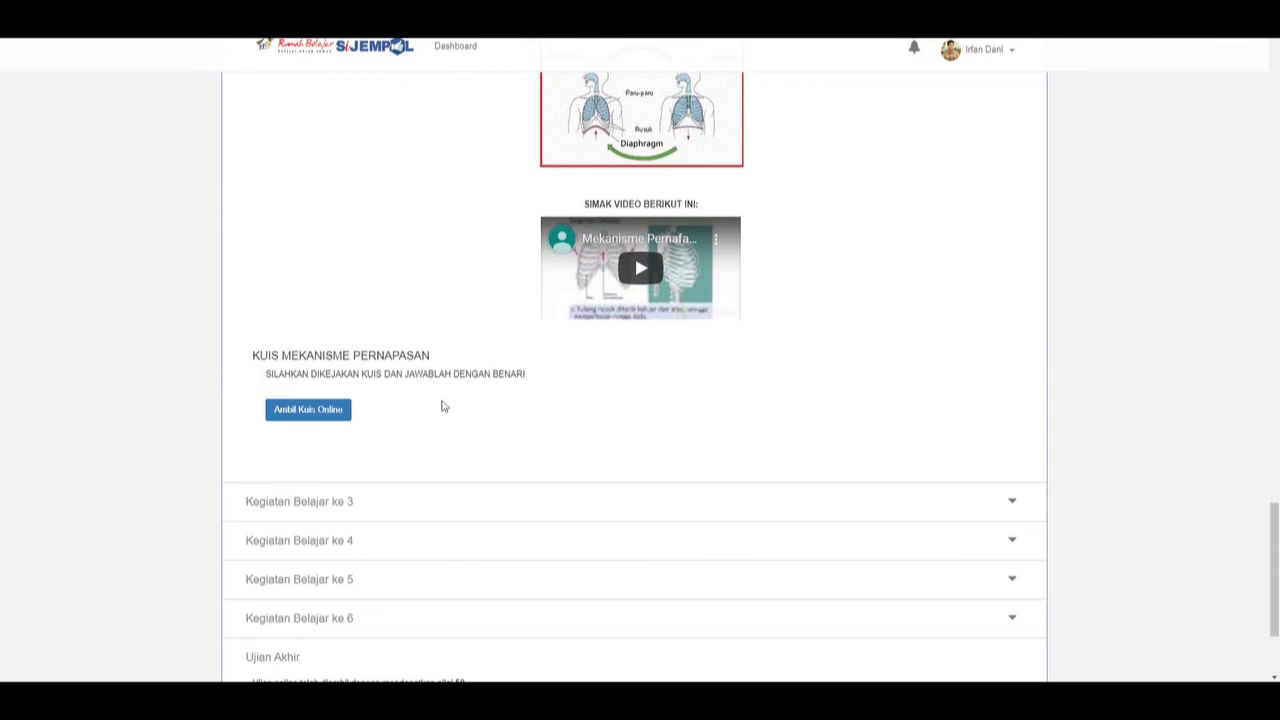
Start KUIS MEKANISME PERNAPASAN, answer A, B, A, A, A, and submit with Selesai.
click(339, 421)
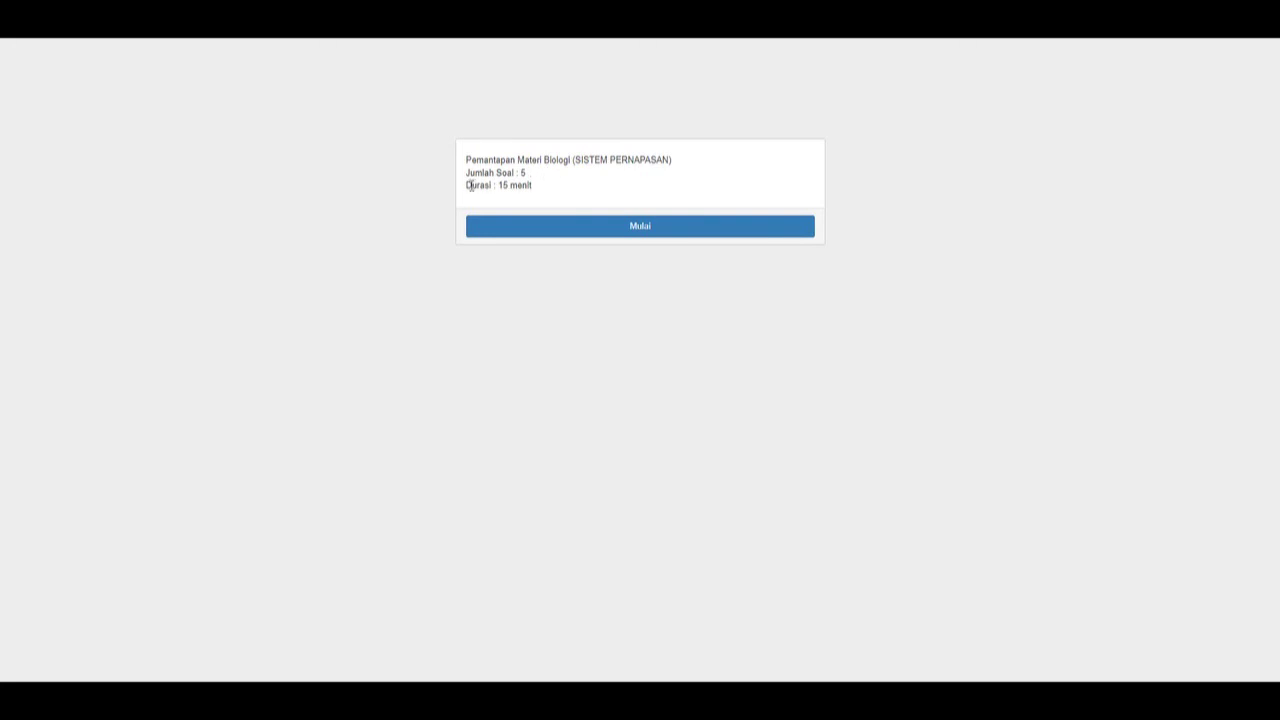
click(643, 228)
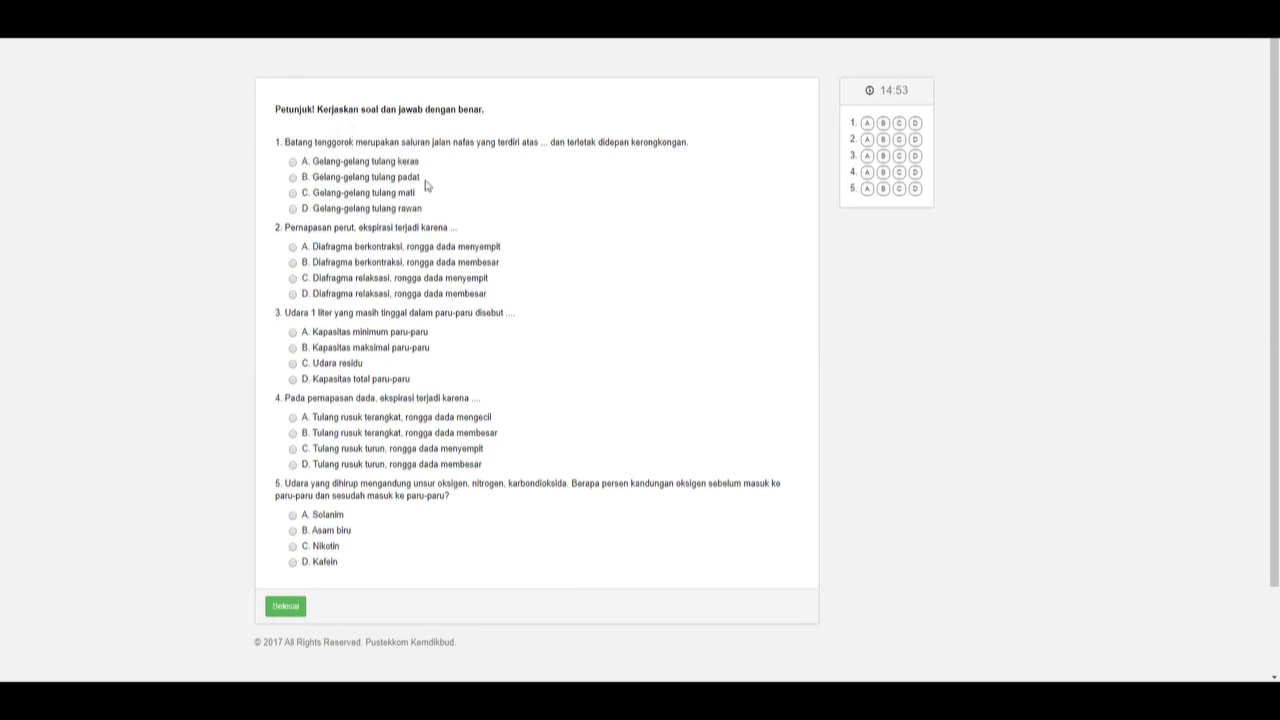
click(292, 161)
click(292, 262)
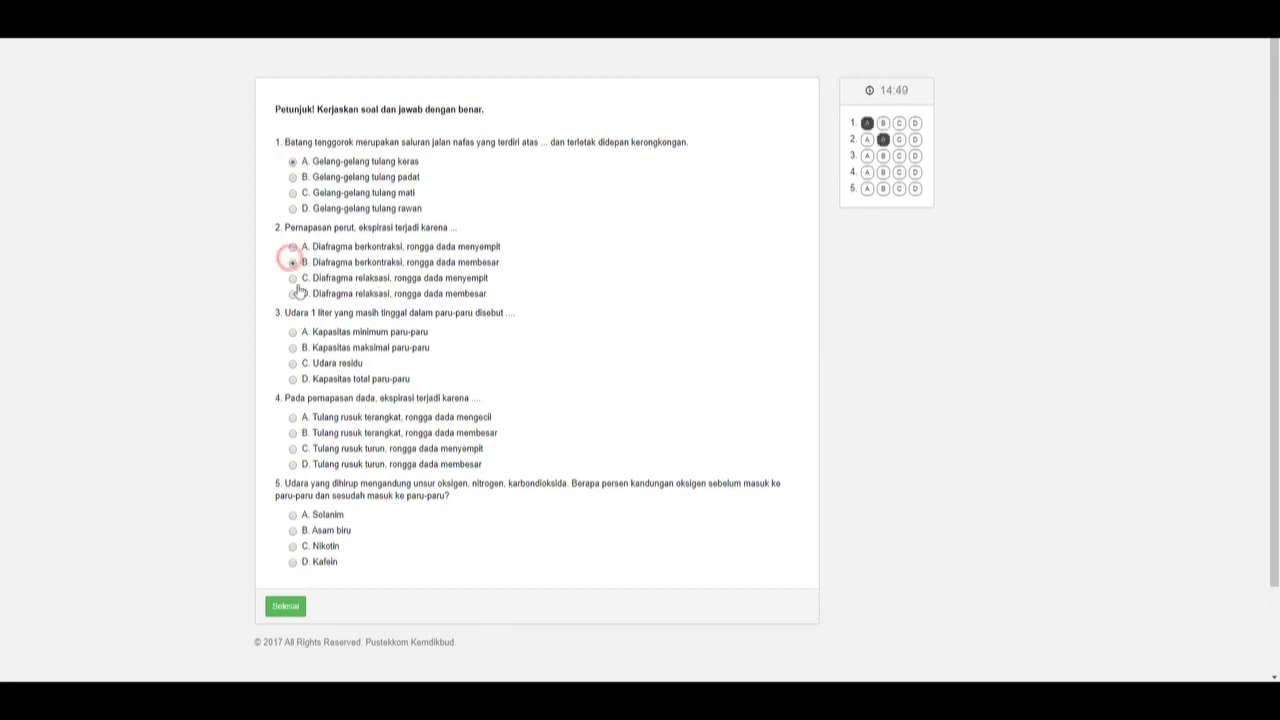
click(292, 332)
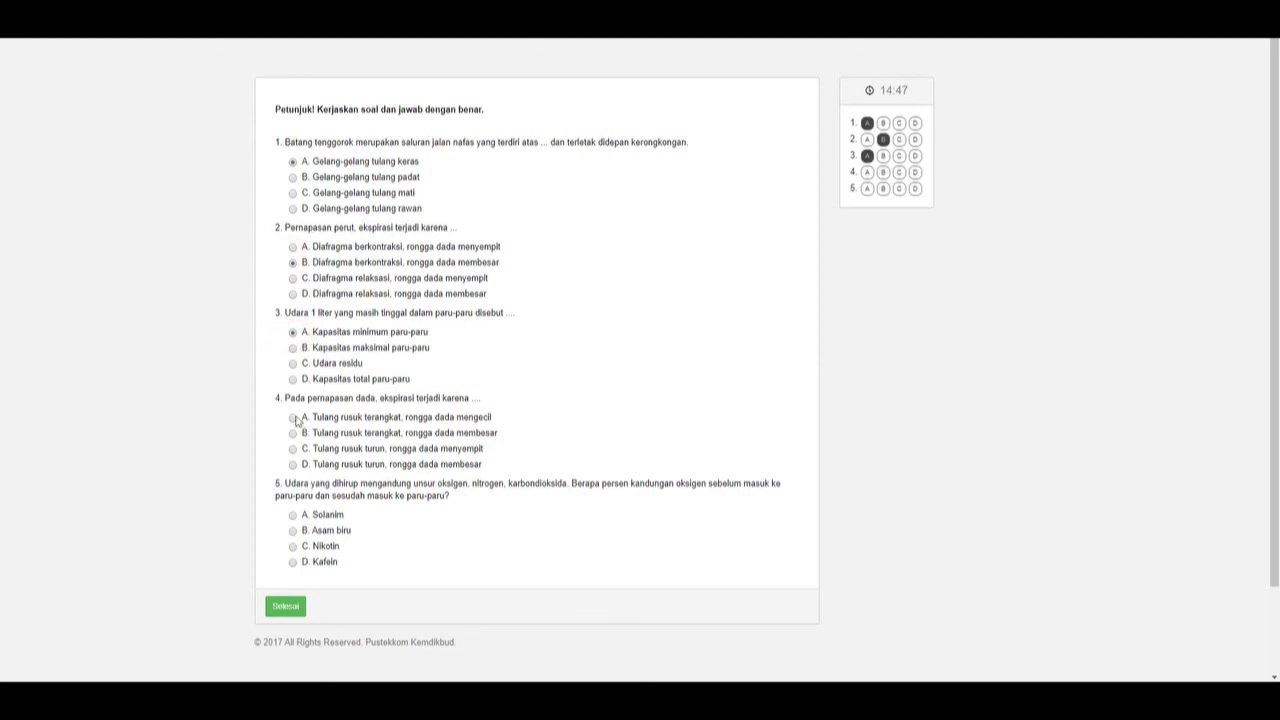
click(292, 417)
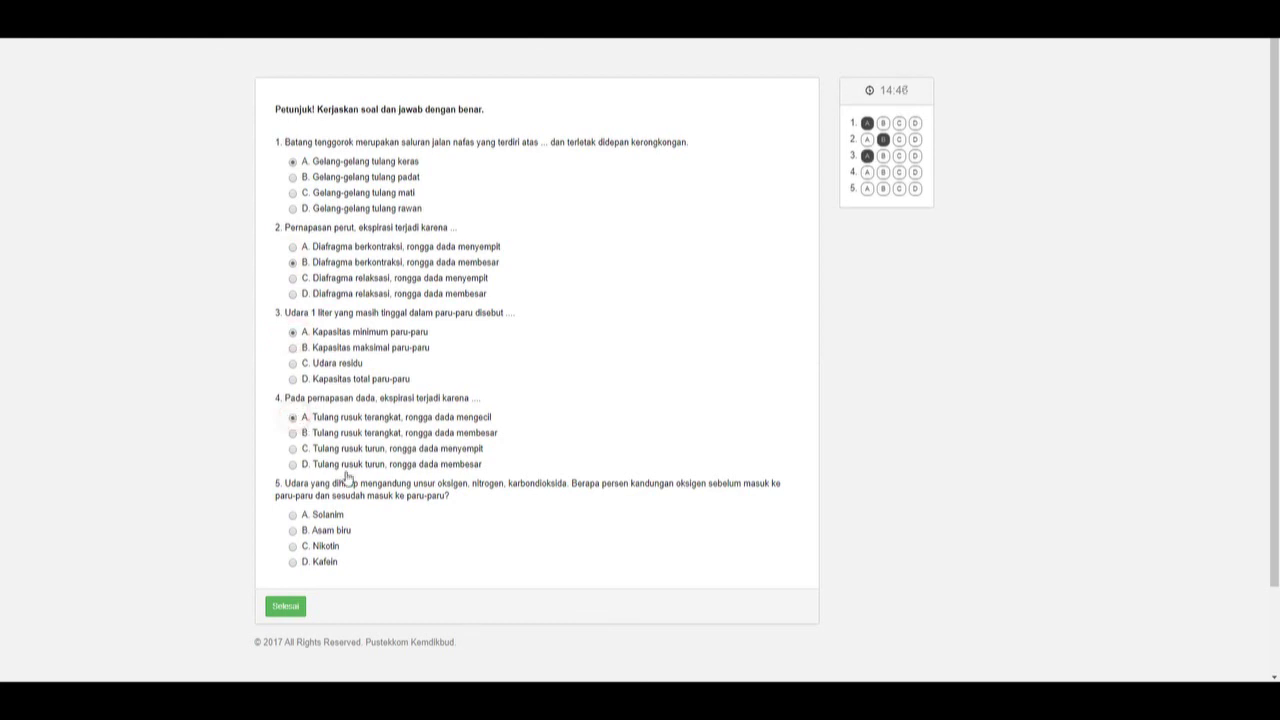
click(293, 515)
scroll(437, 474, down, 2)
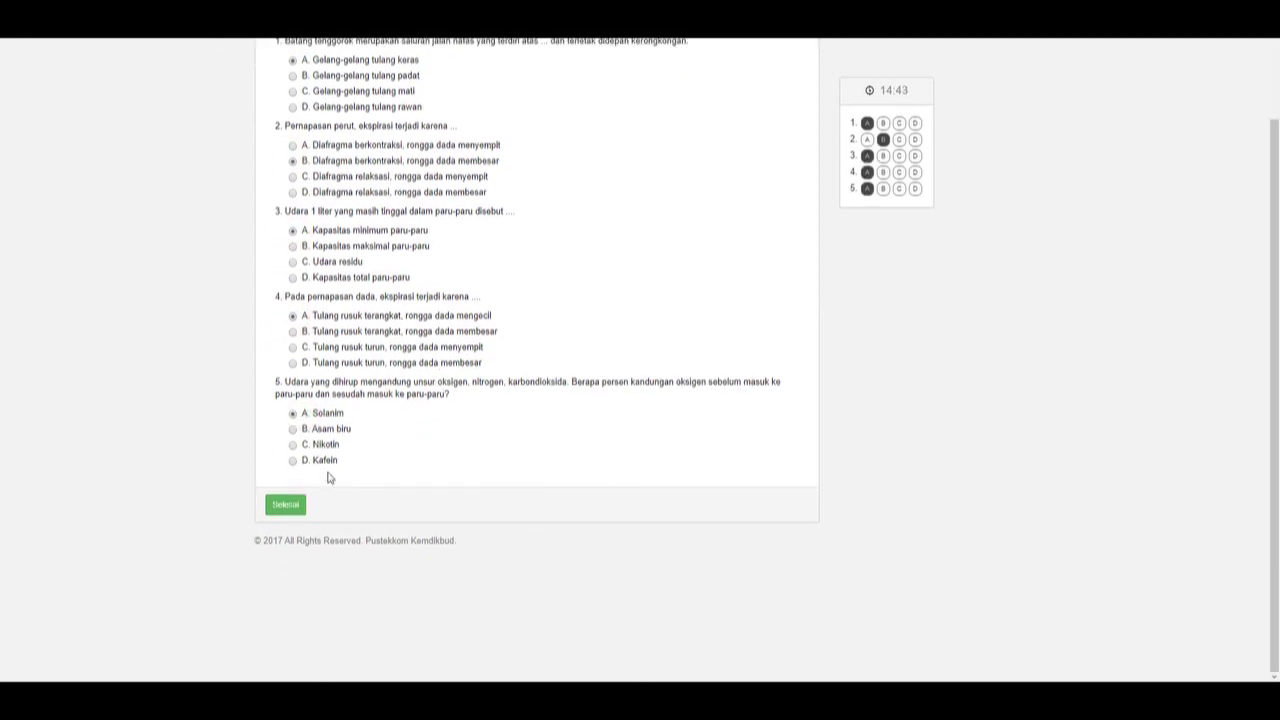
scroll(590, 443, up, 2)
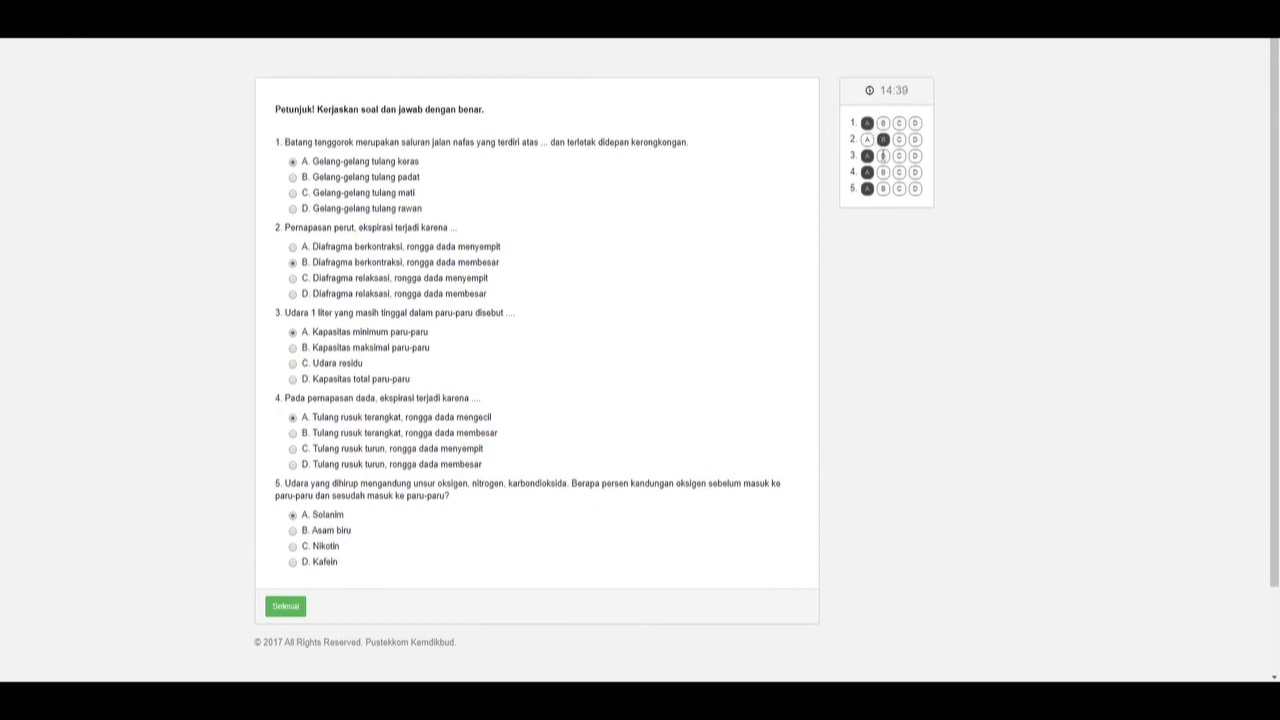
scroll(518, 473, down, 2)
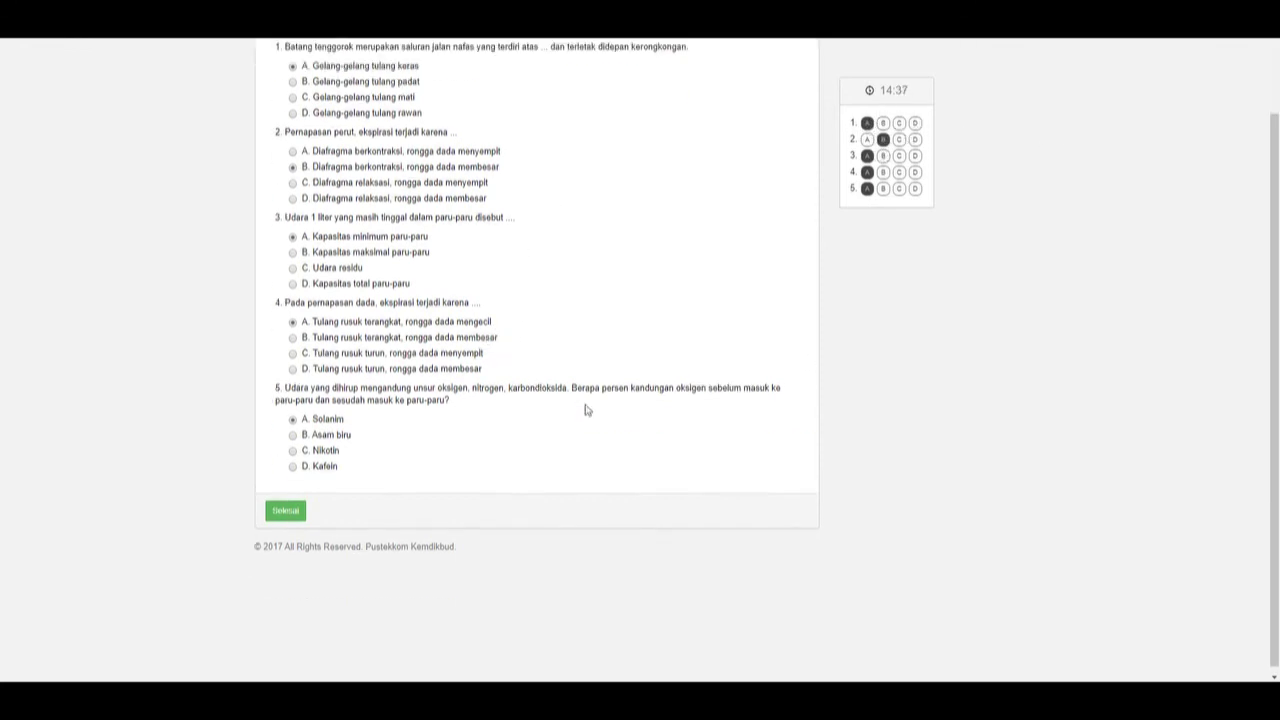
click(302, 503)
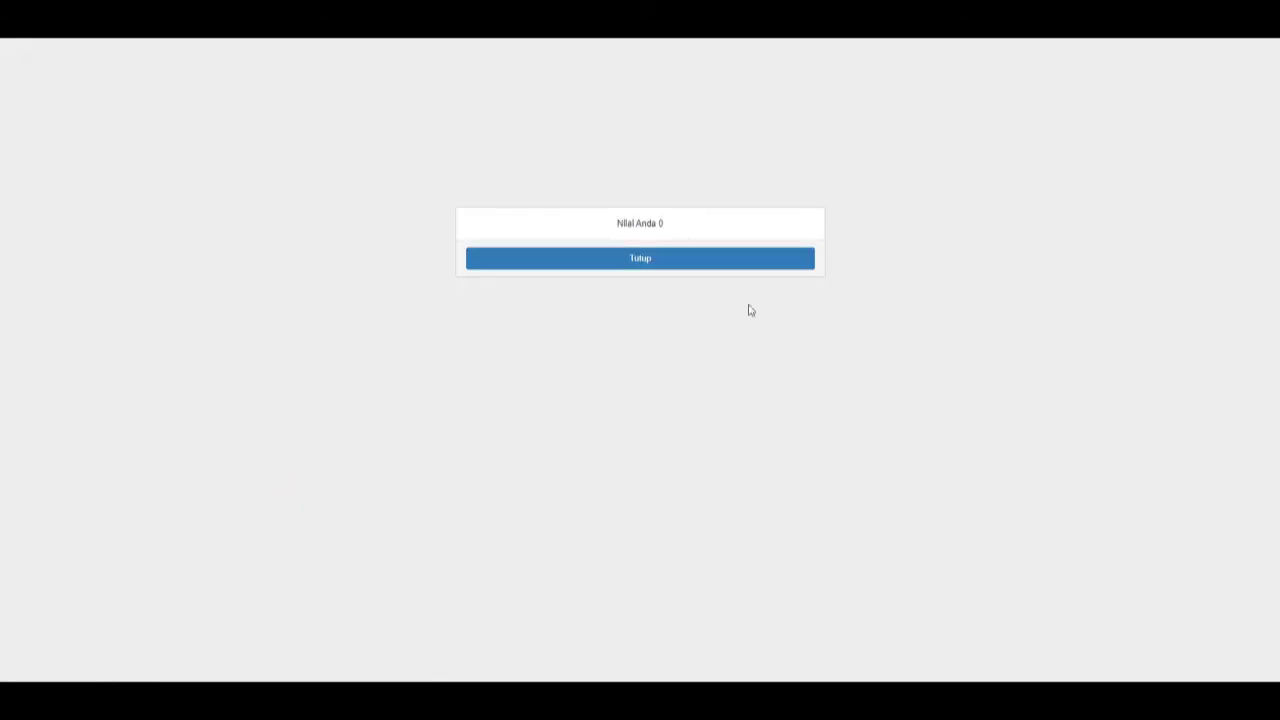
Close the result dialog, expand Kegiatan Belajar ke 2, and scroll to the quiz showing score 0.
click(665, 264)
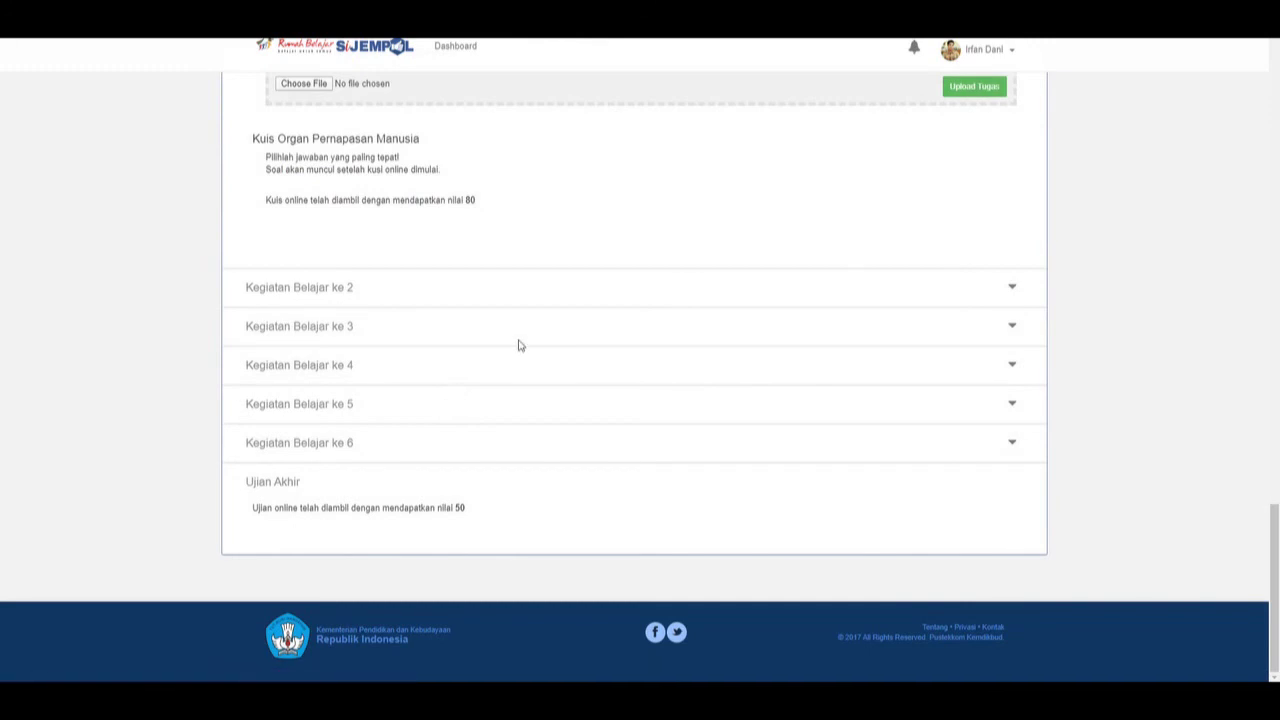
scroll(471, 294, down, 3)
click(320, 288)
scroll(569, 417, down, 6)
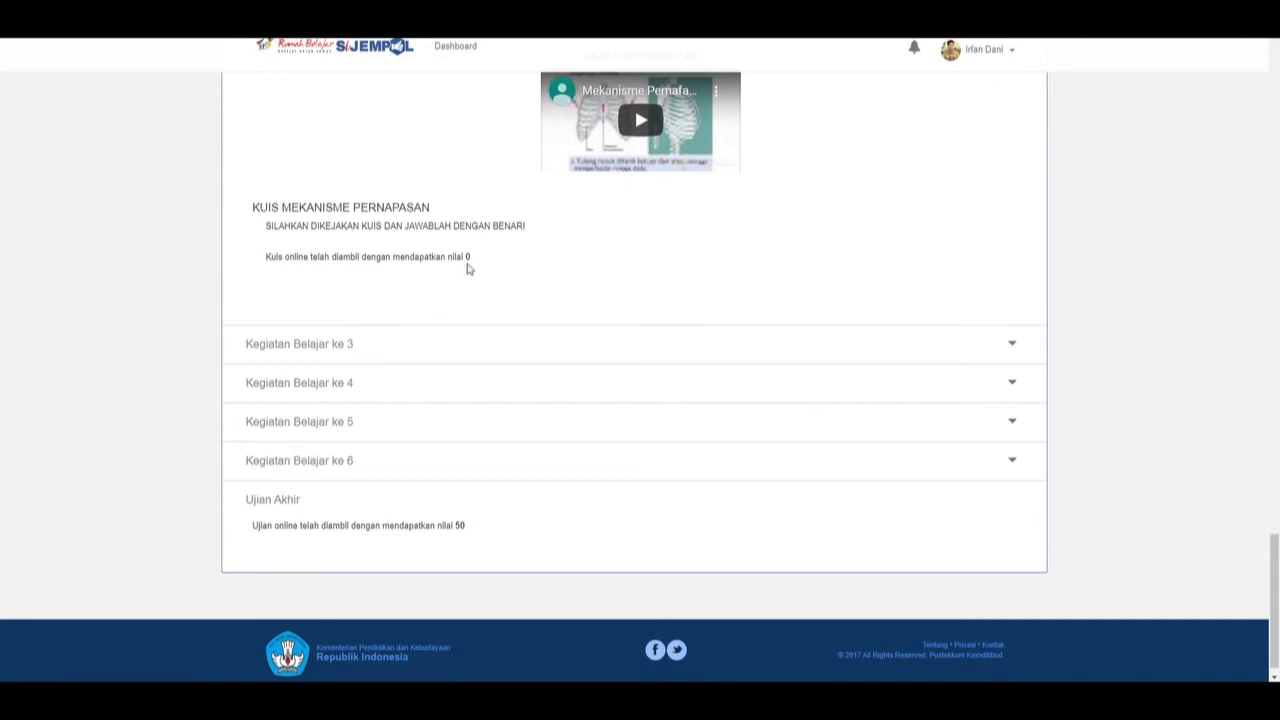
scroll(469, 269, up, 2)
drag(1273, 578, 1237, 108)
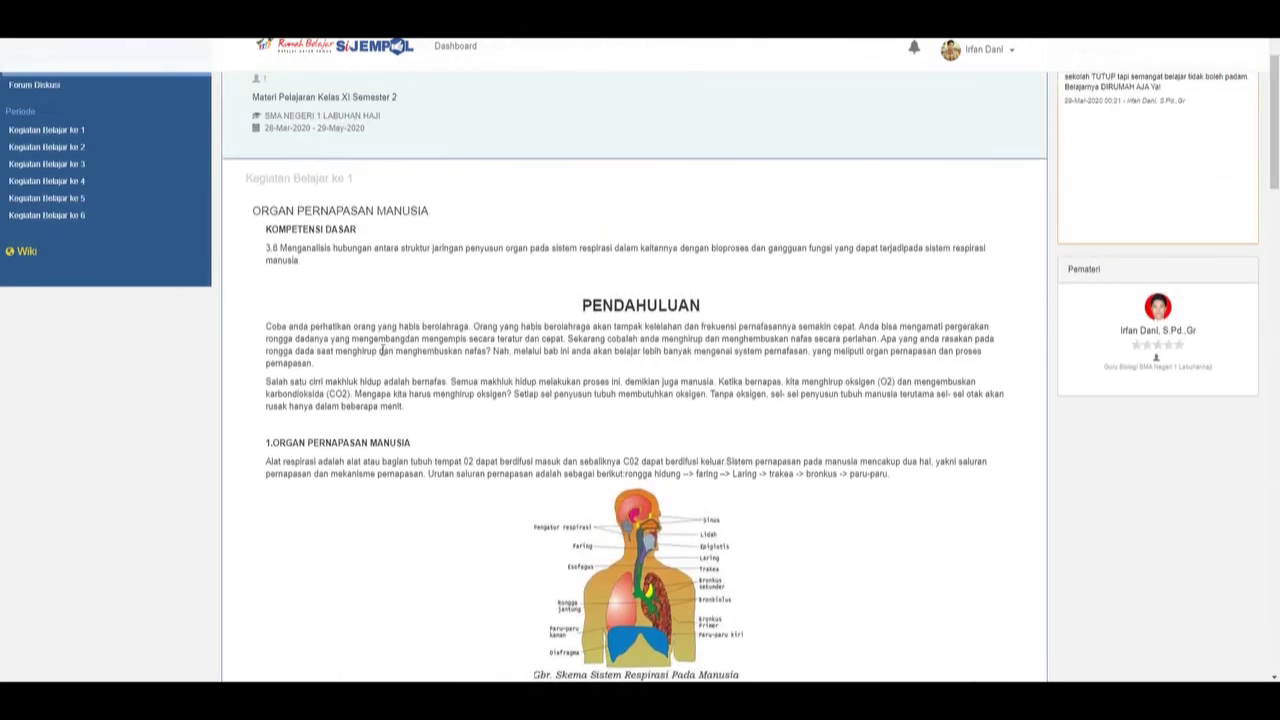
scroll(522, 348, up, 1)
scroll(508, 354, down, 10)
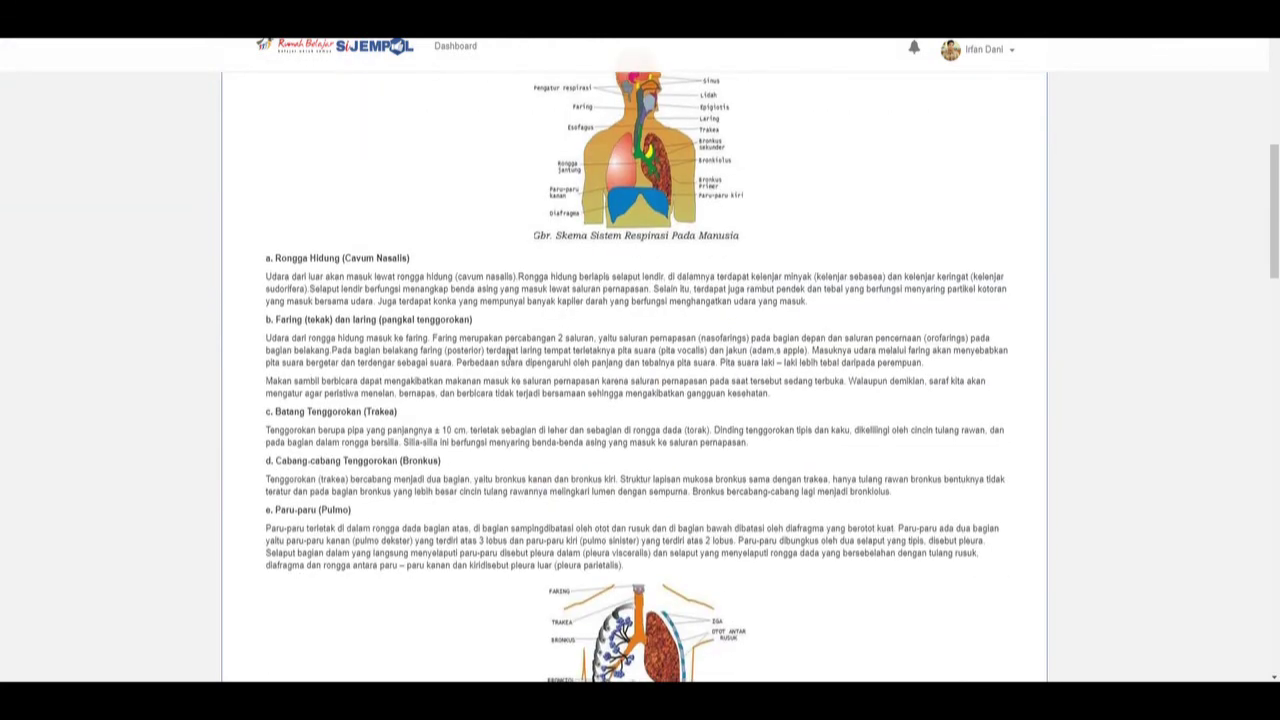
drag(1276, 295, 1276, 428)
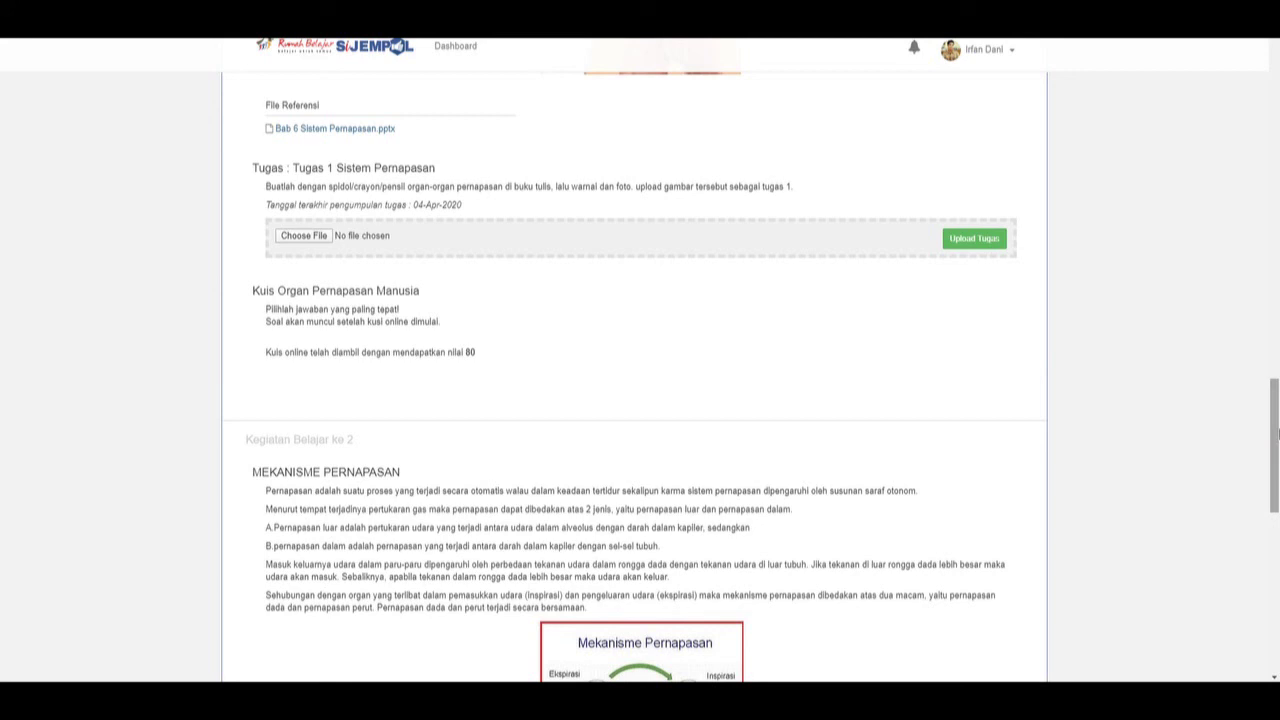
drag(1276, 432, 1276, 543)
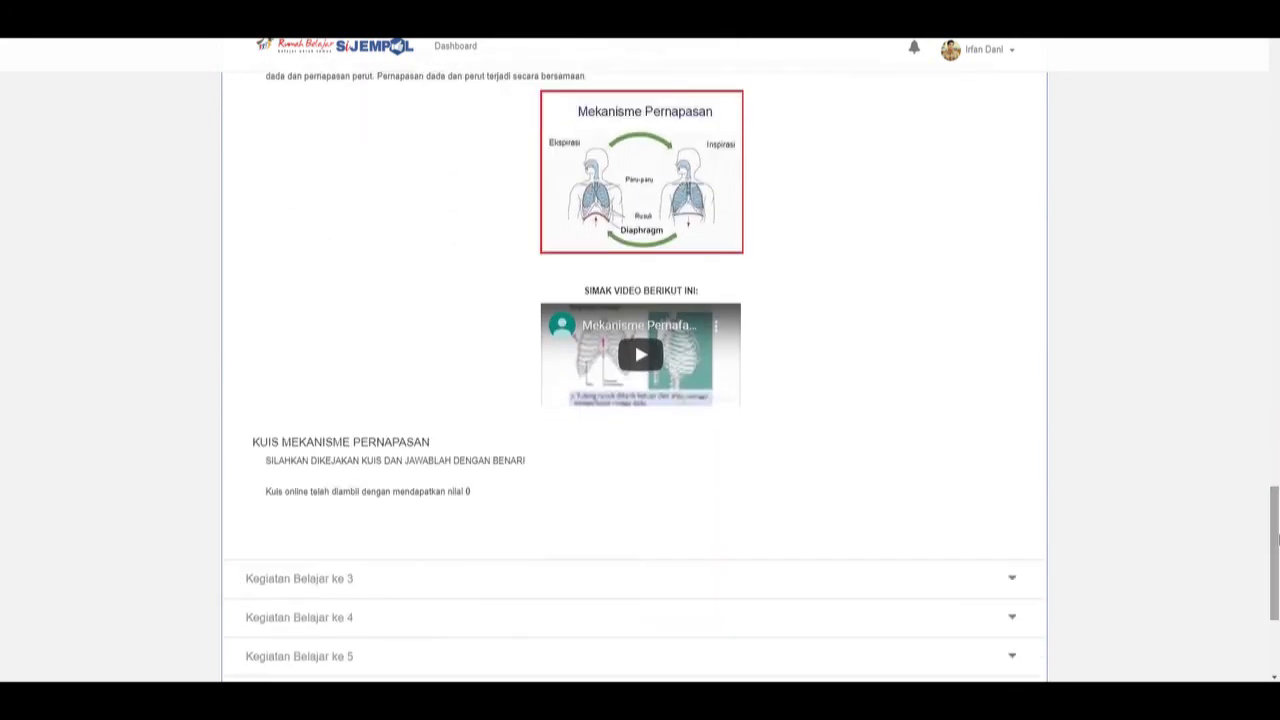